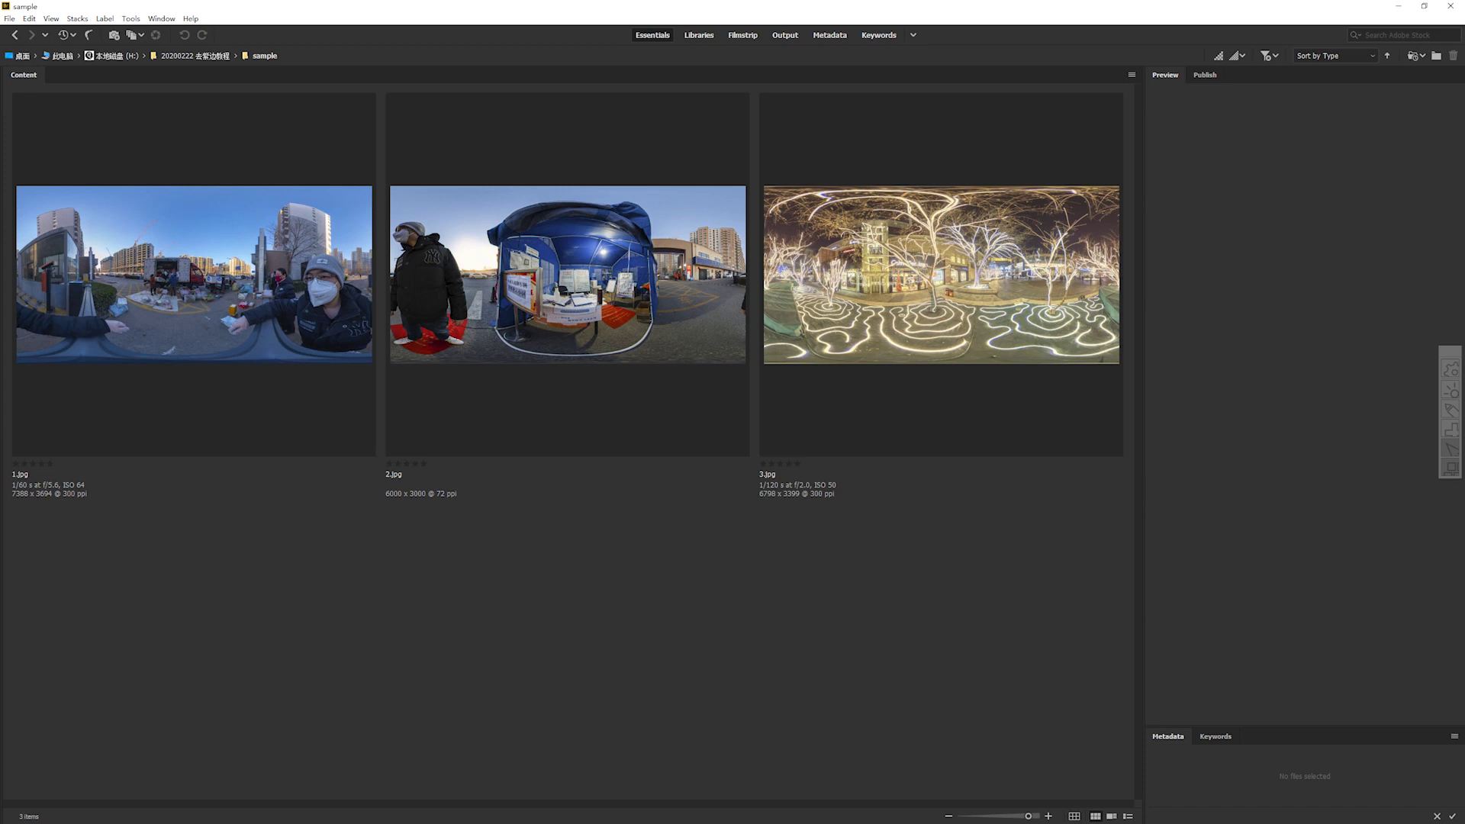
# Step: Preview the three panoramas 1.jpg, 2.jpg and 3.jpg in the sample folder one after another
pyautogui.moveTo(984, 537); pyautogui.dragTo(275, 392)
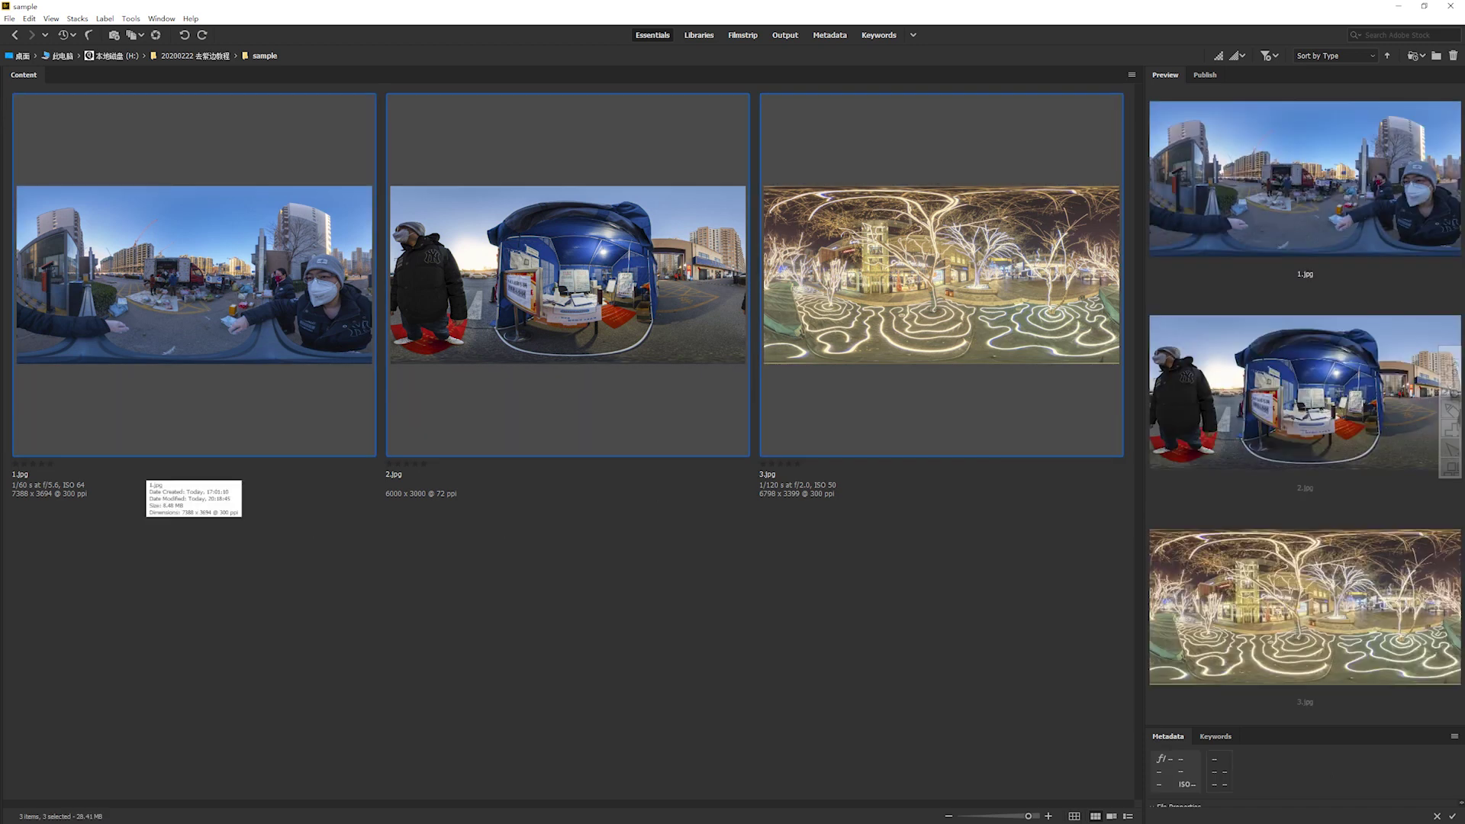
pyautogui.click(287, 534)
pyautogui.click(217, 263)
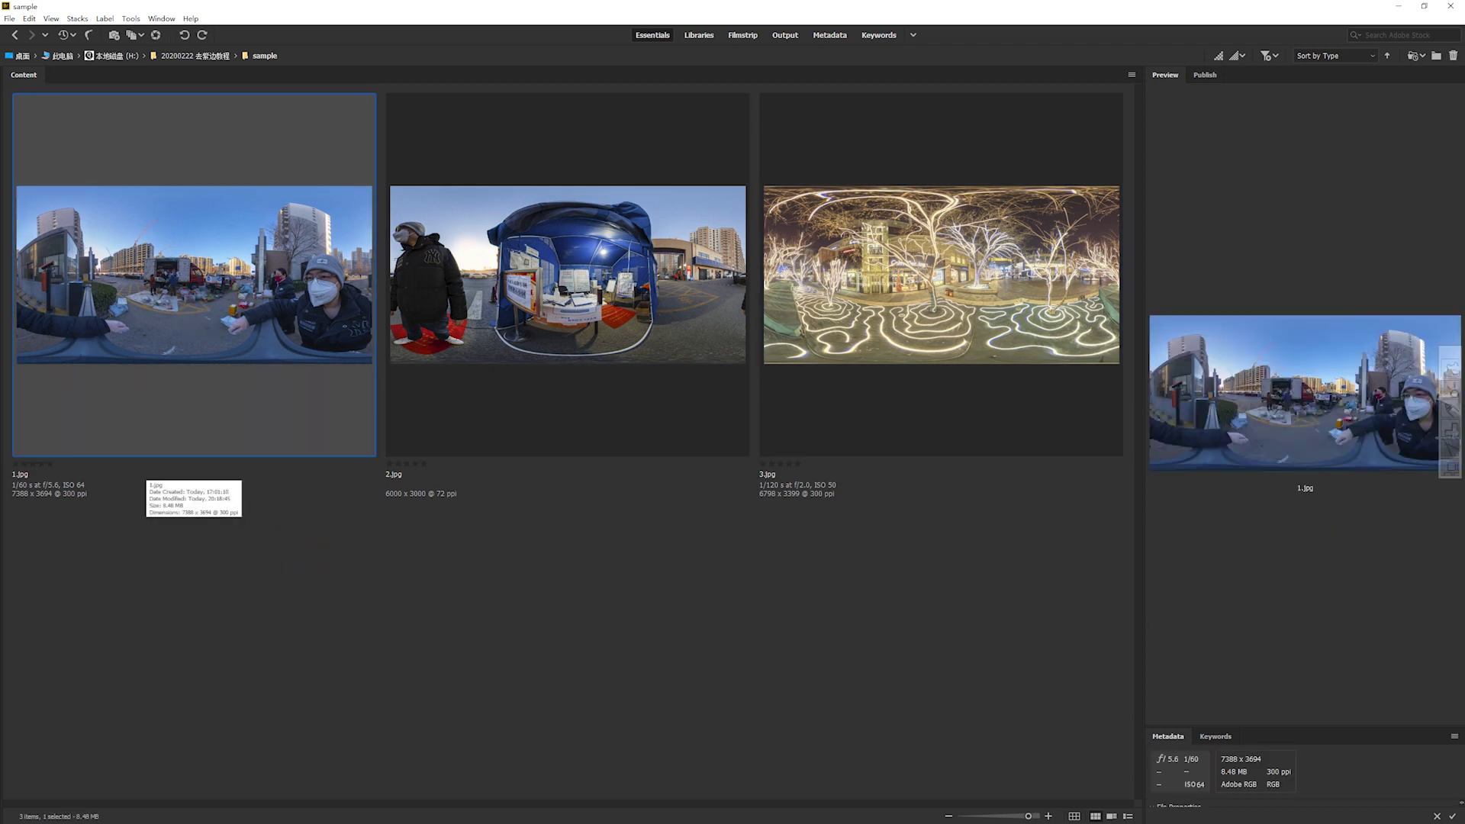
pyautogui.click(568, 275)
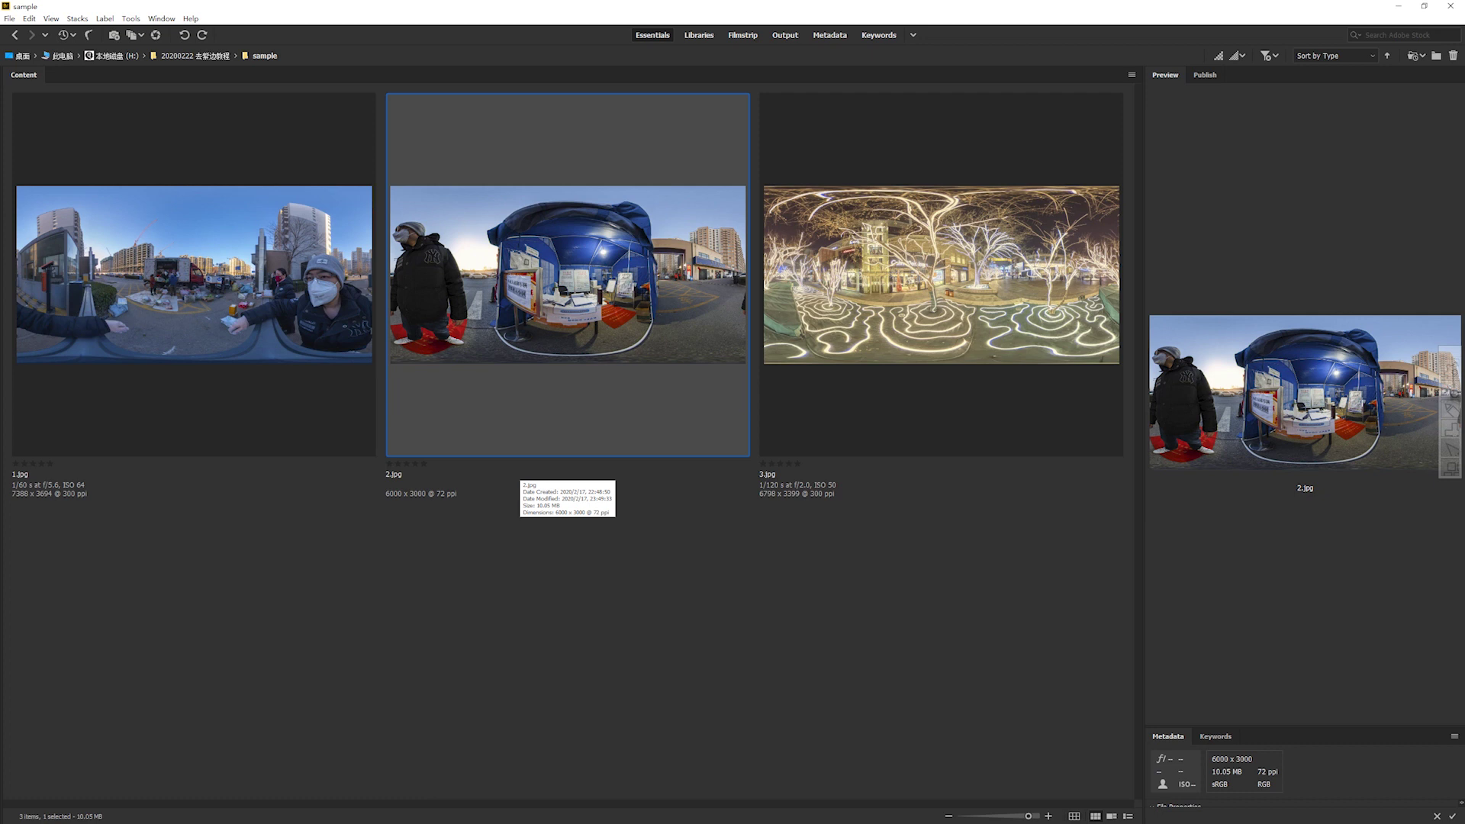
pyautogui.click(940, 282)
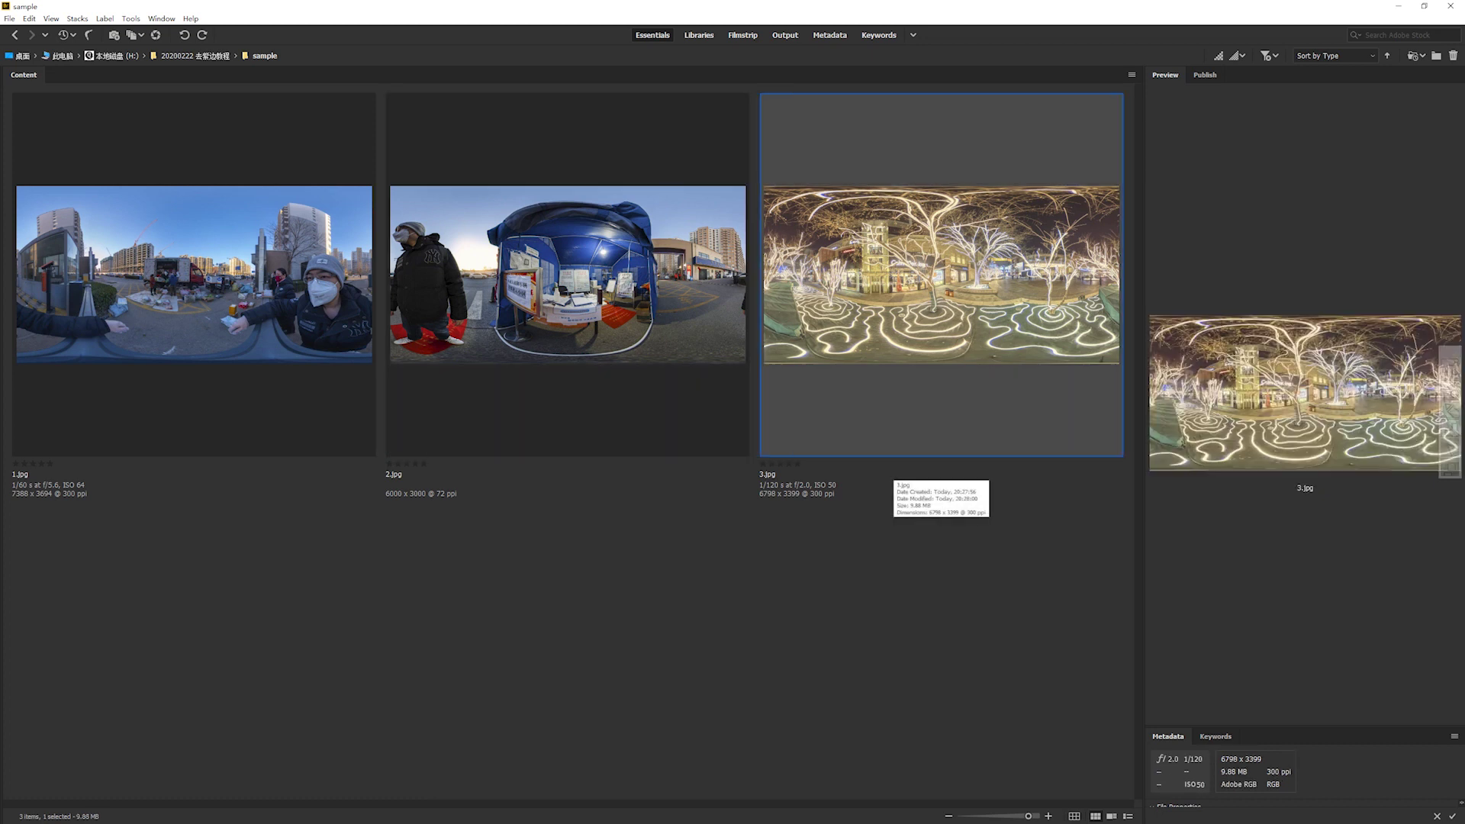
pyautogui.click(897, 571)
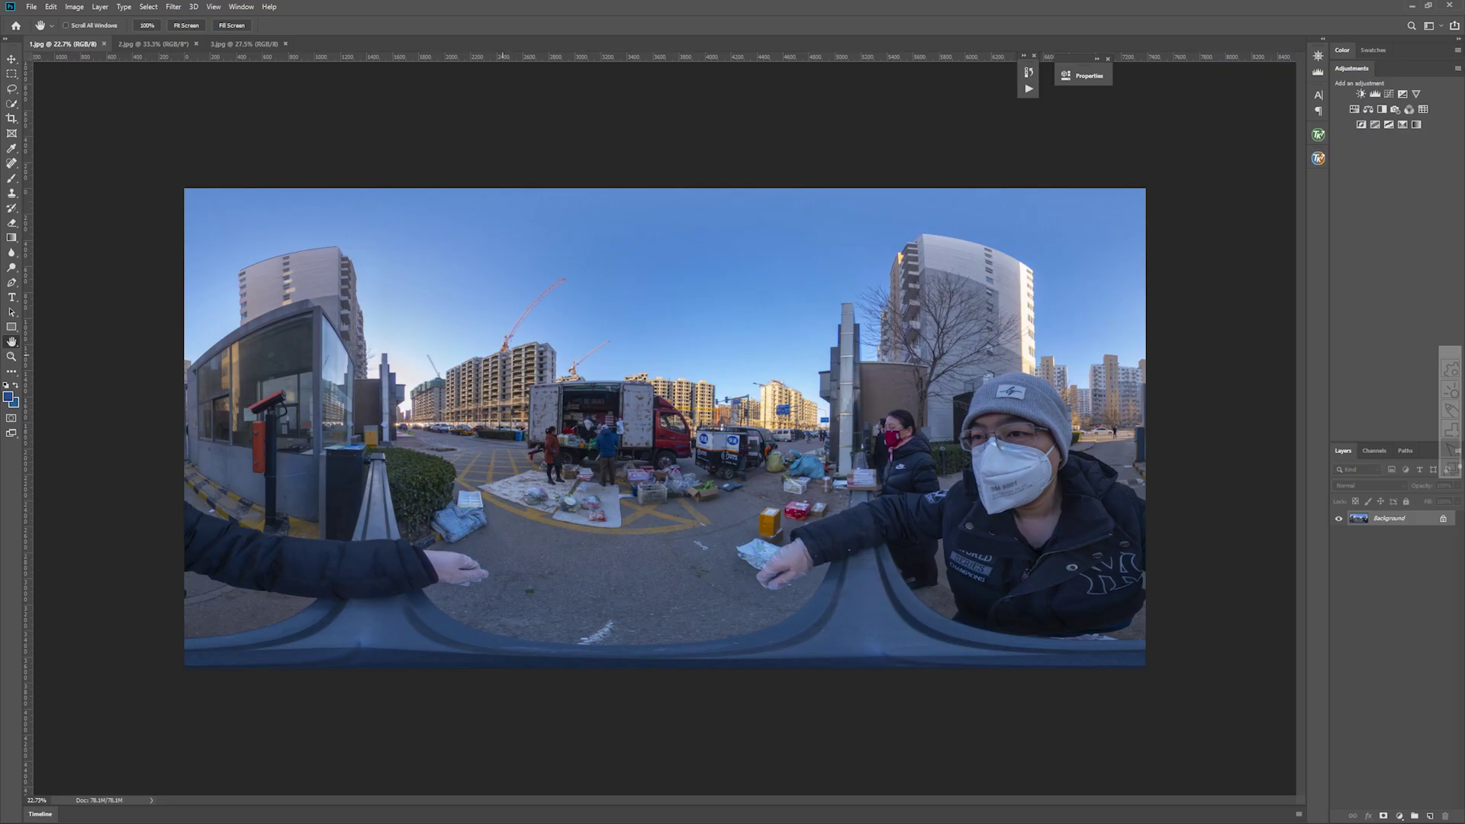
# Step: Examine the edges of the grey pillar and the unfinished buildings left of the truck in 1.jpg for colour fringing
pyautogui.hotkey('ctrl', '+')
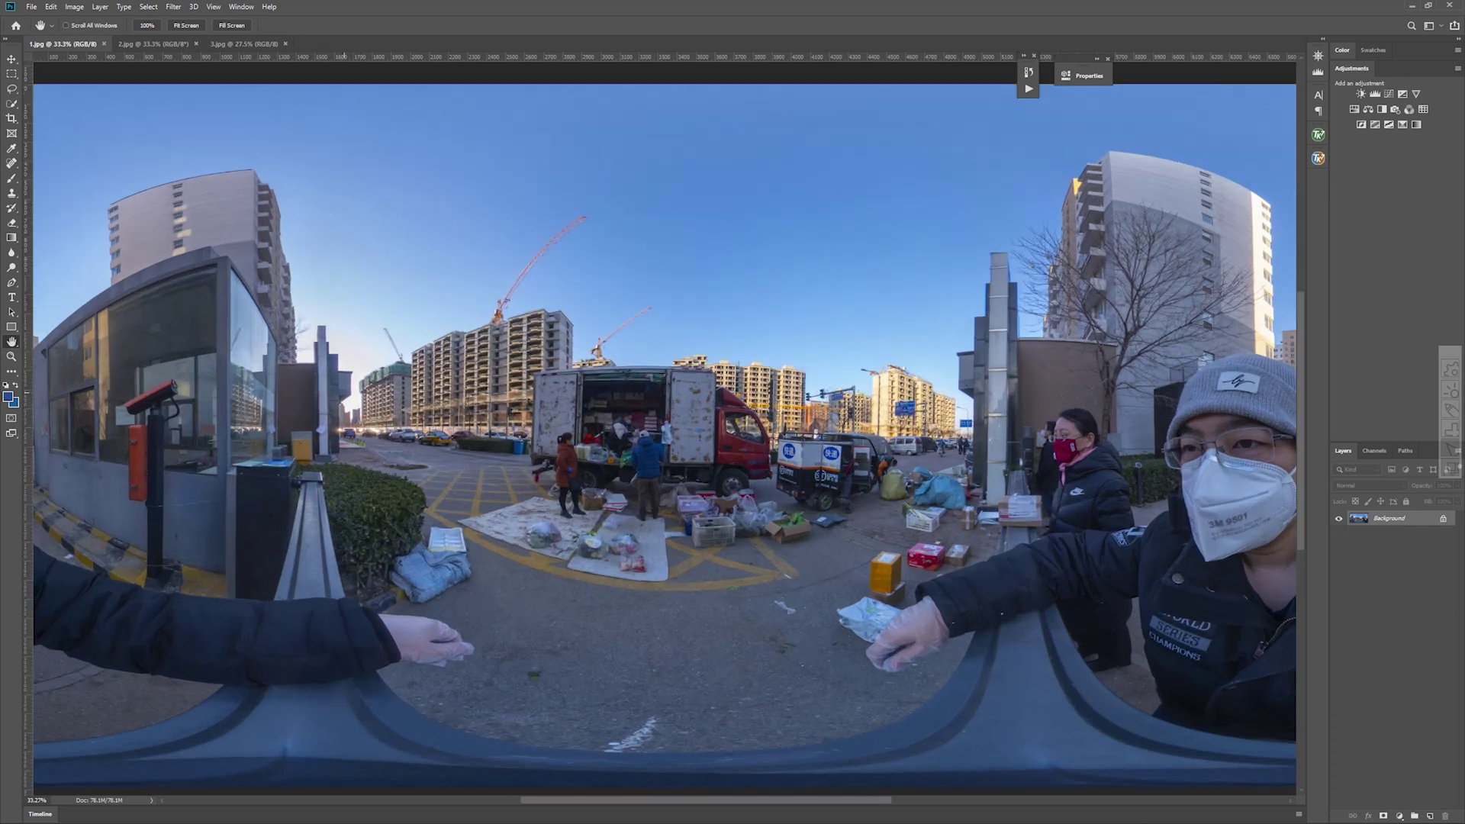
pyautogui.scroll(9, 328, 395)
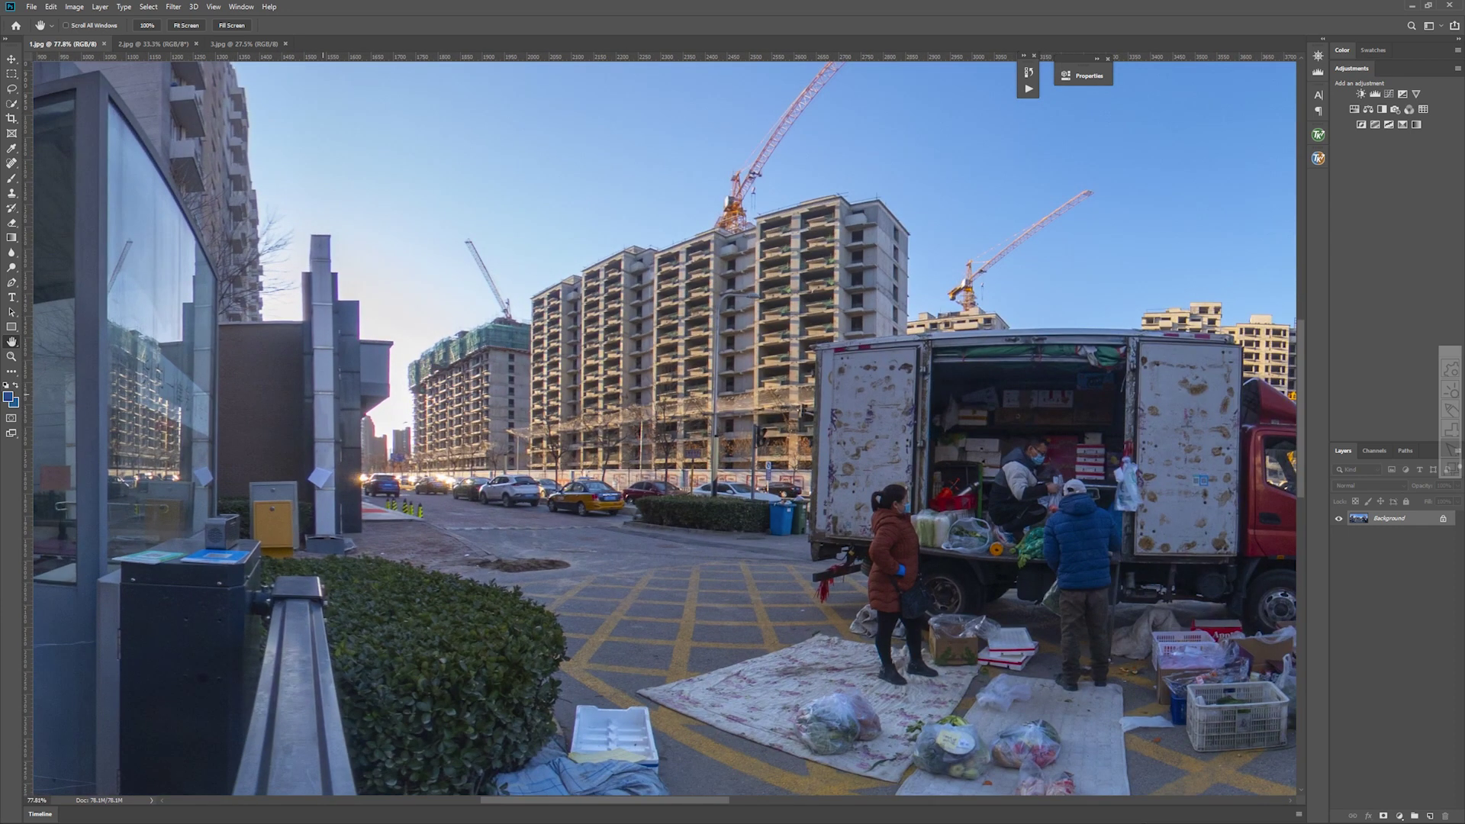
pyautogui.scroll(5, 321, 397)
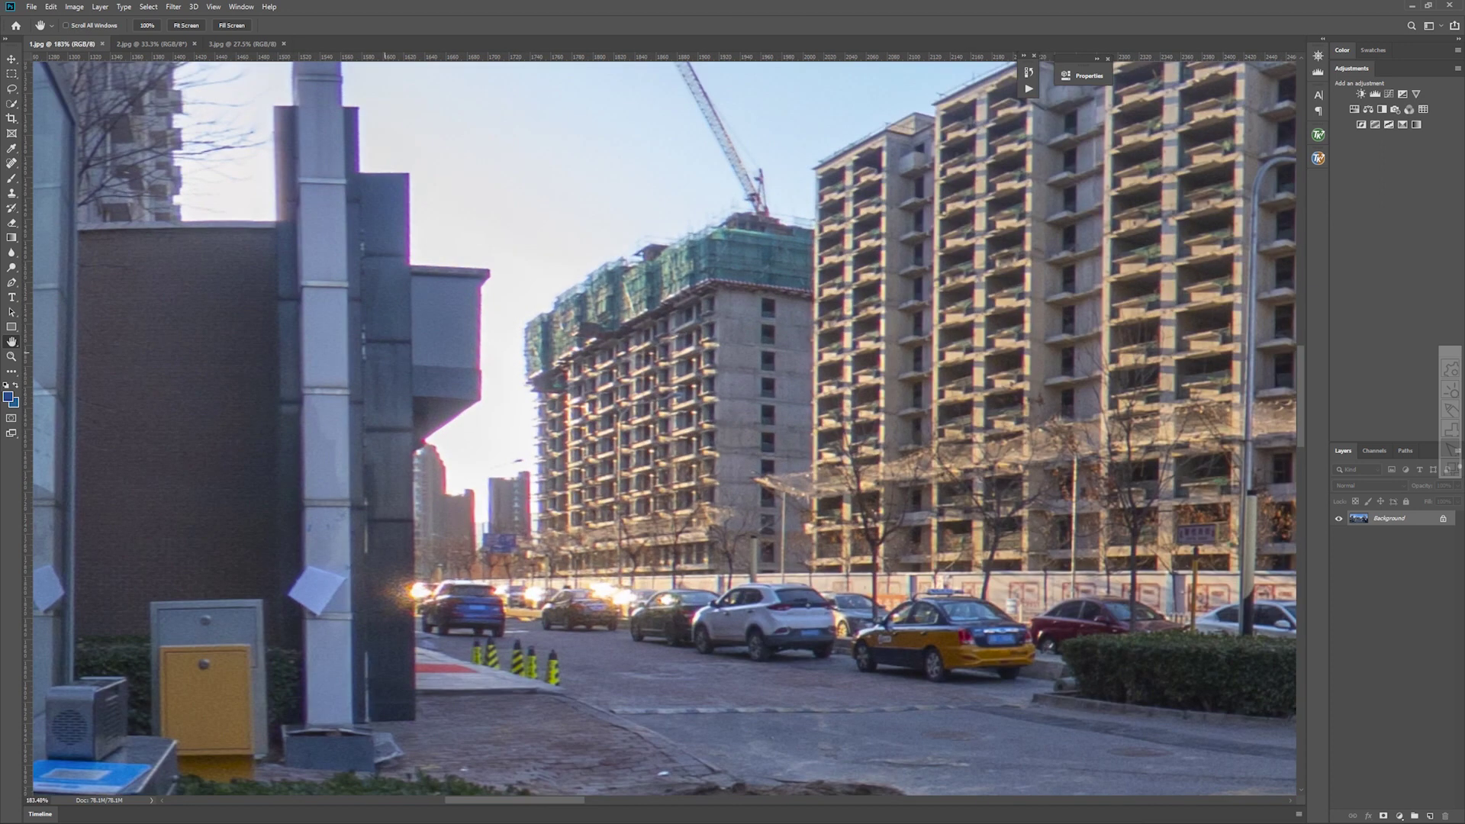
pyautogui.moveTo(407, 330); pyautogui.dragTo(419, 399)
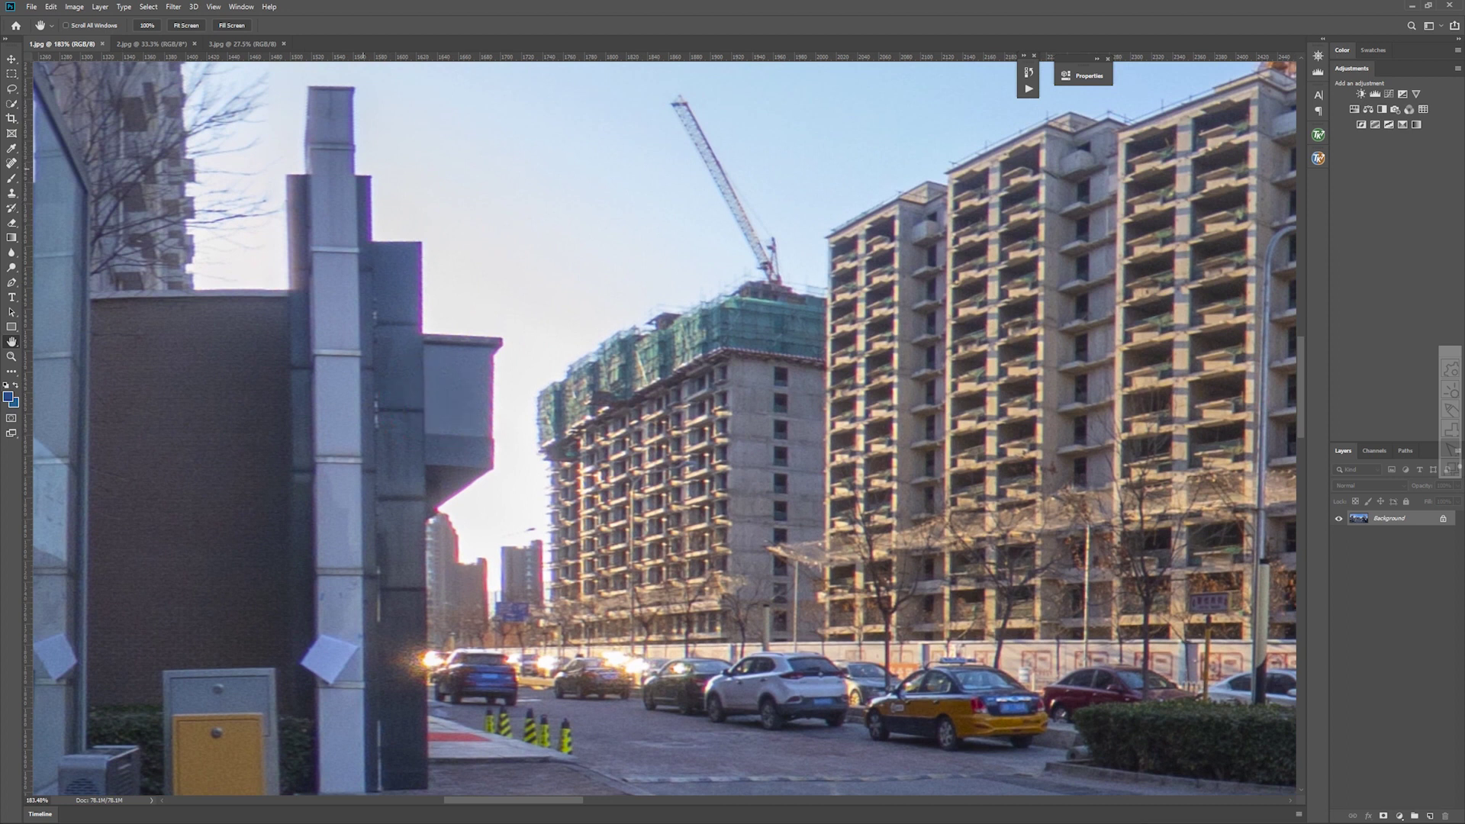
pyautogui.moveTo(511, 412); pyautogui.dragTo(271, 416)
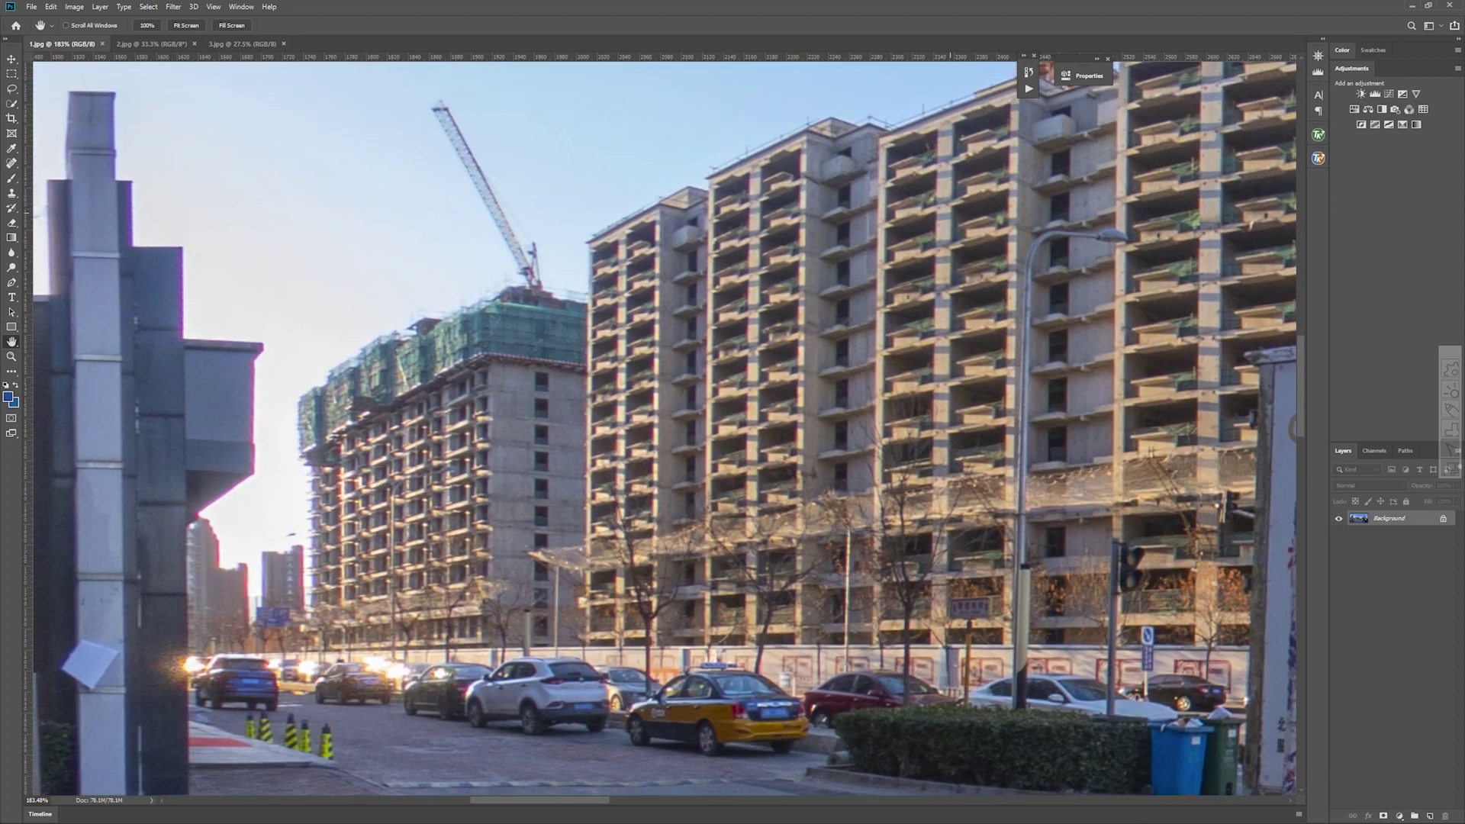
pyautogui.moveTo(520, 359); pyautogui.dragTo(616, 284)
pyautogui.moveTo(636, 227); pyautogui.dragTo(692, 246)
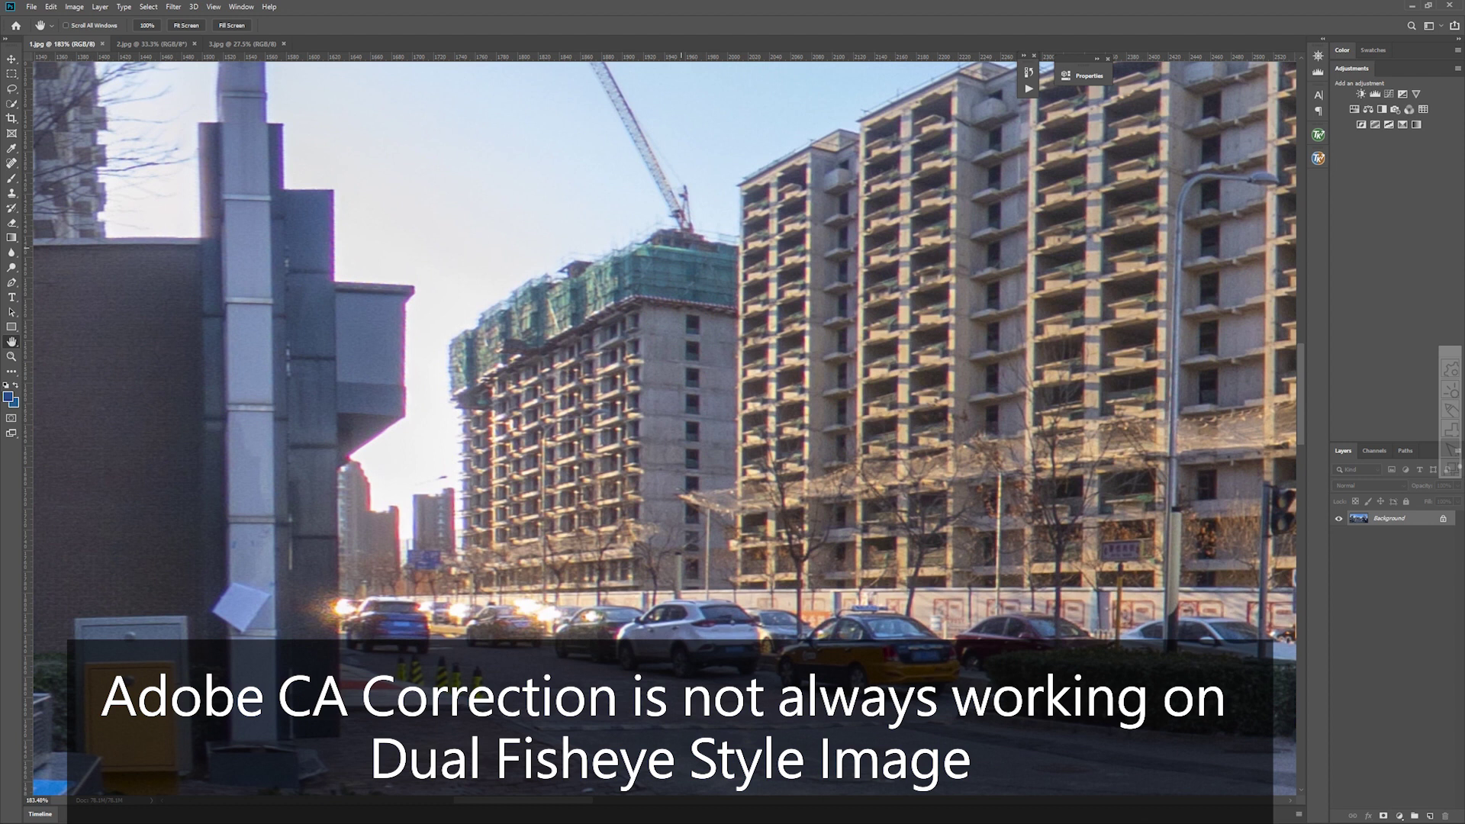
pyautogui.moveTo(613, 355); pyautogui.dragTo(793, 389)
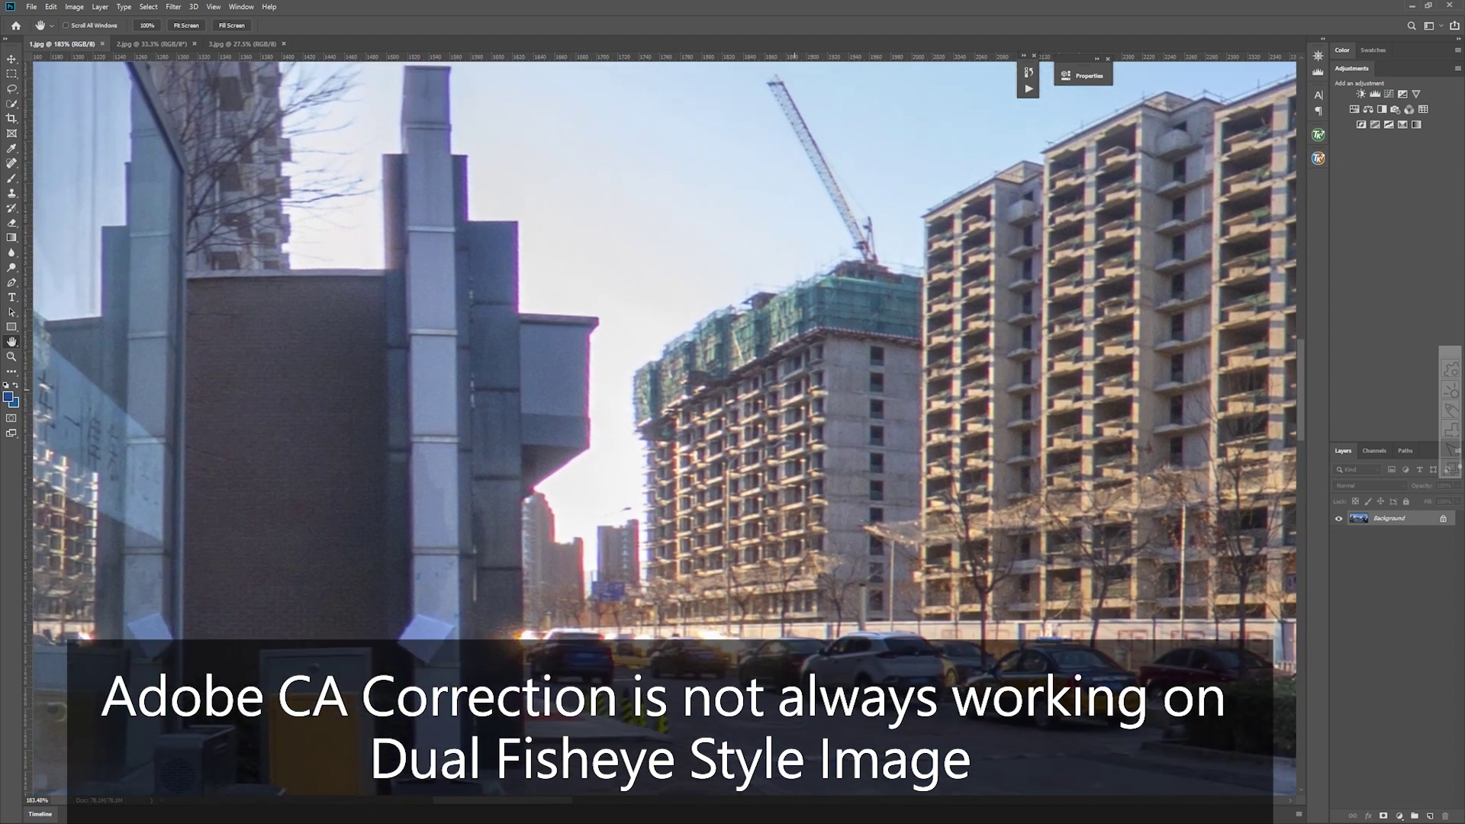
pyautogui.moveTo(775, 392); pyautogui.dragTo(686, 482)
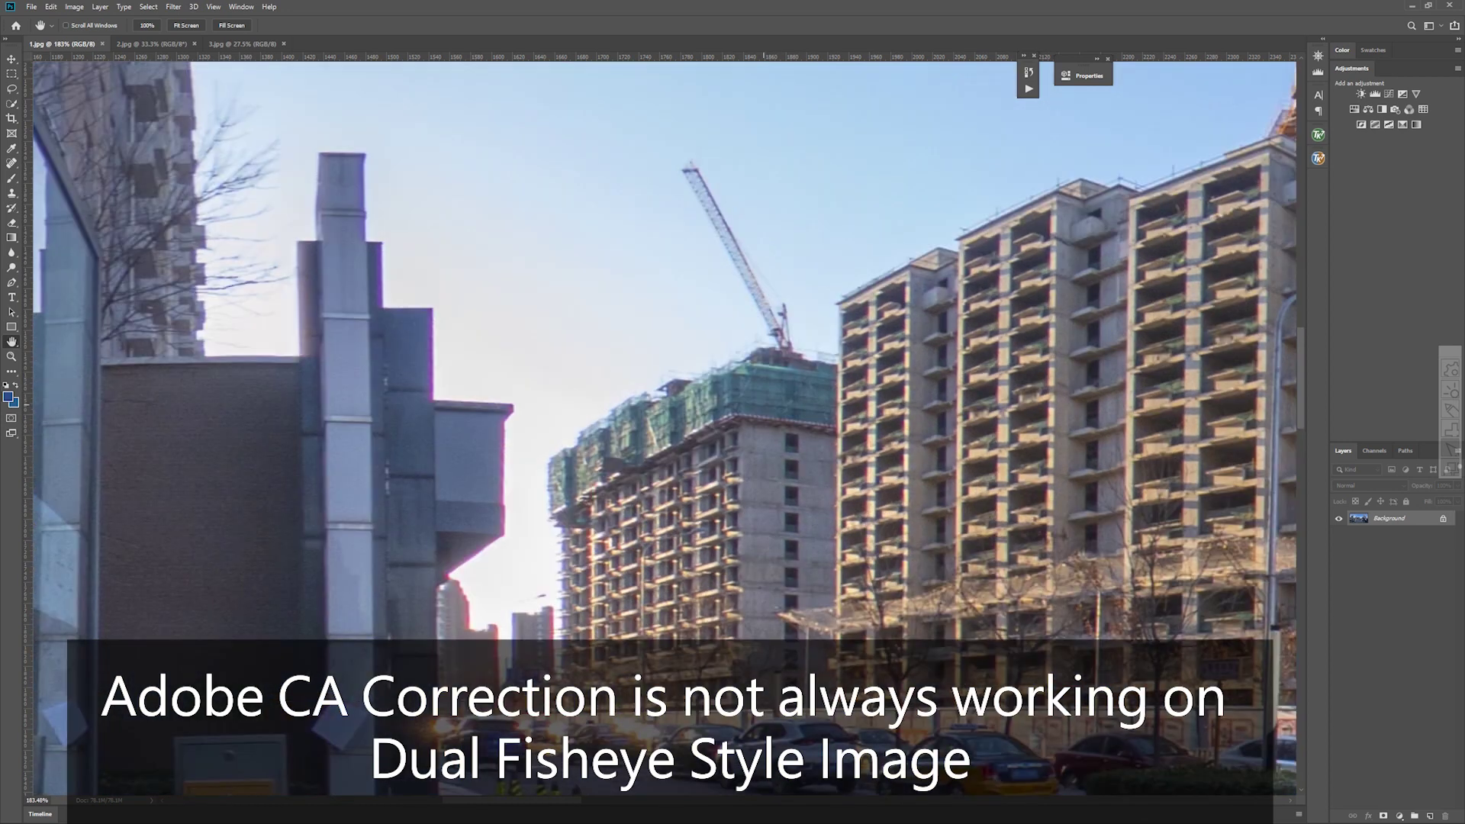
# Step: Compare the fringing on the grey tower right of the truck with that on the pillar and buildings left of it
pyautogui.scroll(-8, 683, 483)
pyautogui.moveTo(1074, 434); pyautogui.dragTo(458, 420)
pyautogui.scroll(-3, 441, 420)
pyautogui.scroll(1, 1019, 474)
pyautogui.scroll(10, 957, 470)
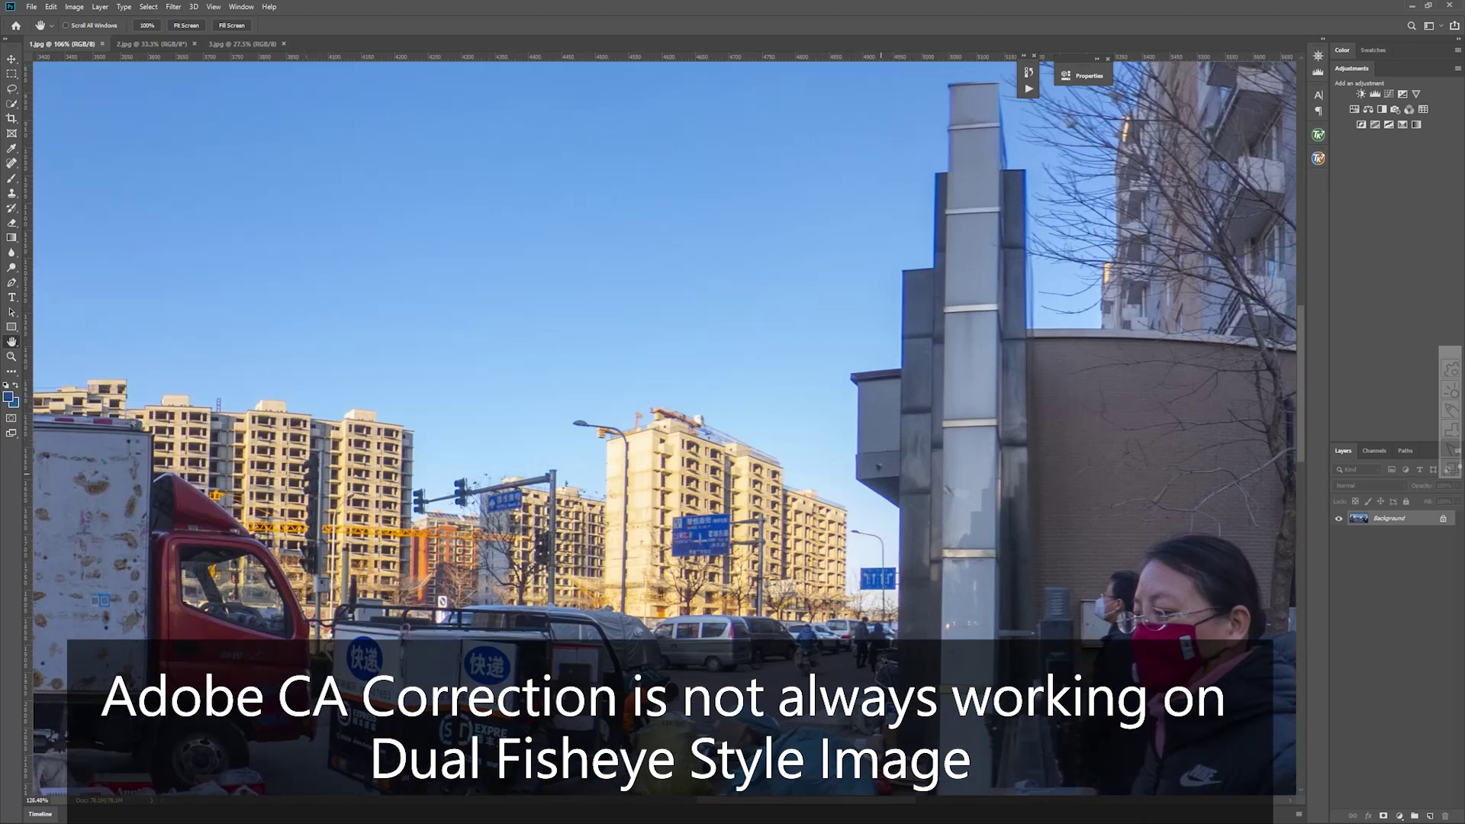
pyautogui.scroll(-8, 734, 427)
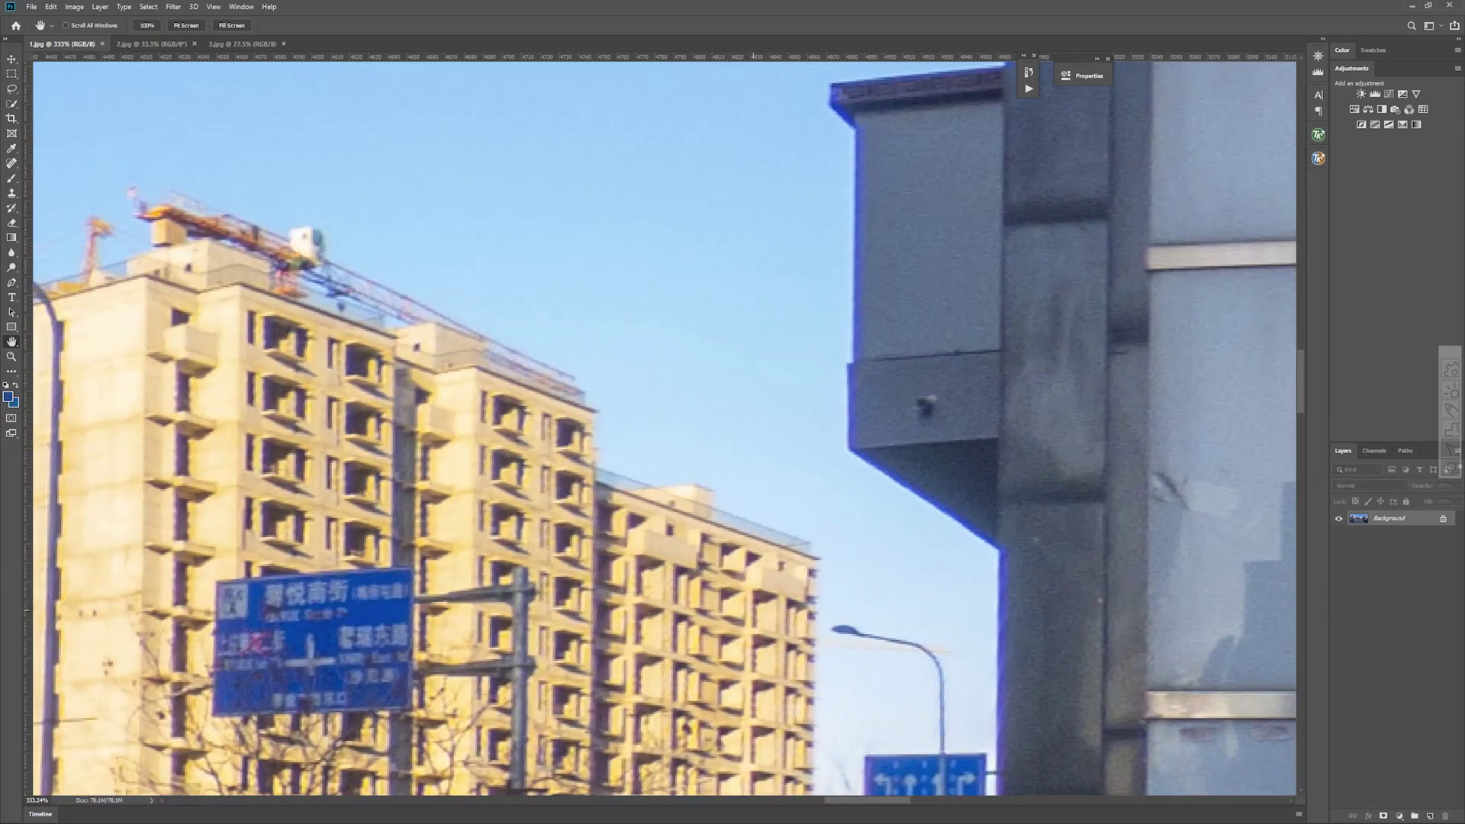
pyautogui.hscroll(-5, 664, 428)
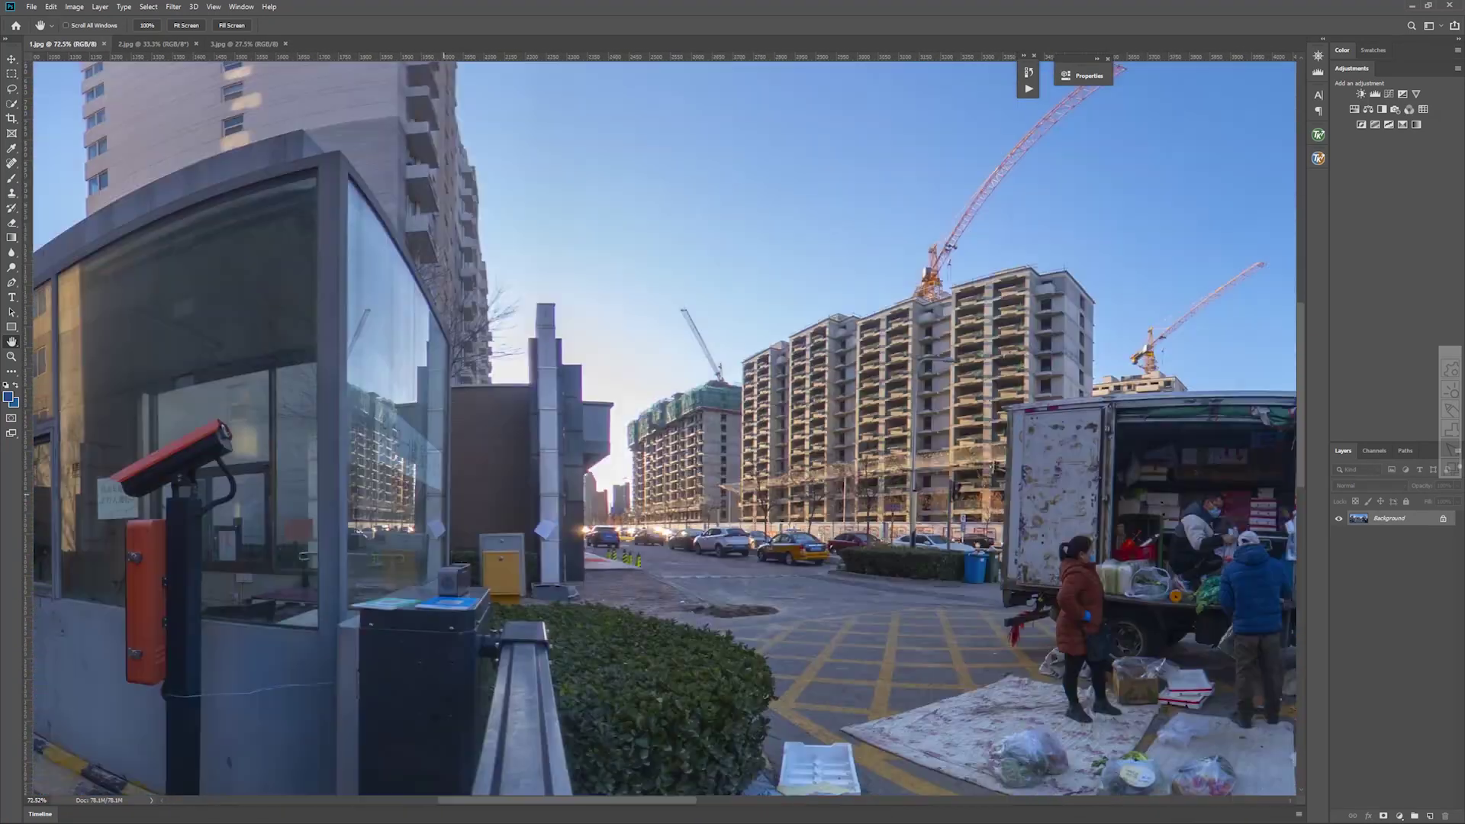
pyautogui.scroll(10, 664, 428)
pyautogui.moveTo(853, 406); pyautogui.dragTo(524, 369)
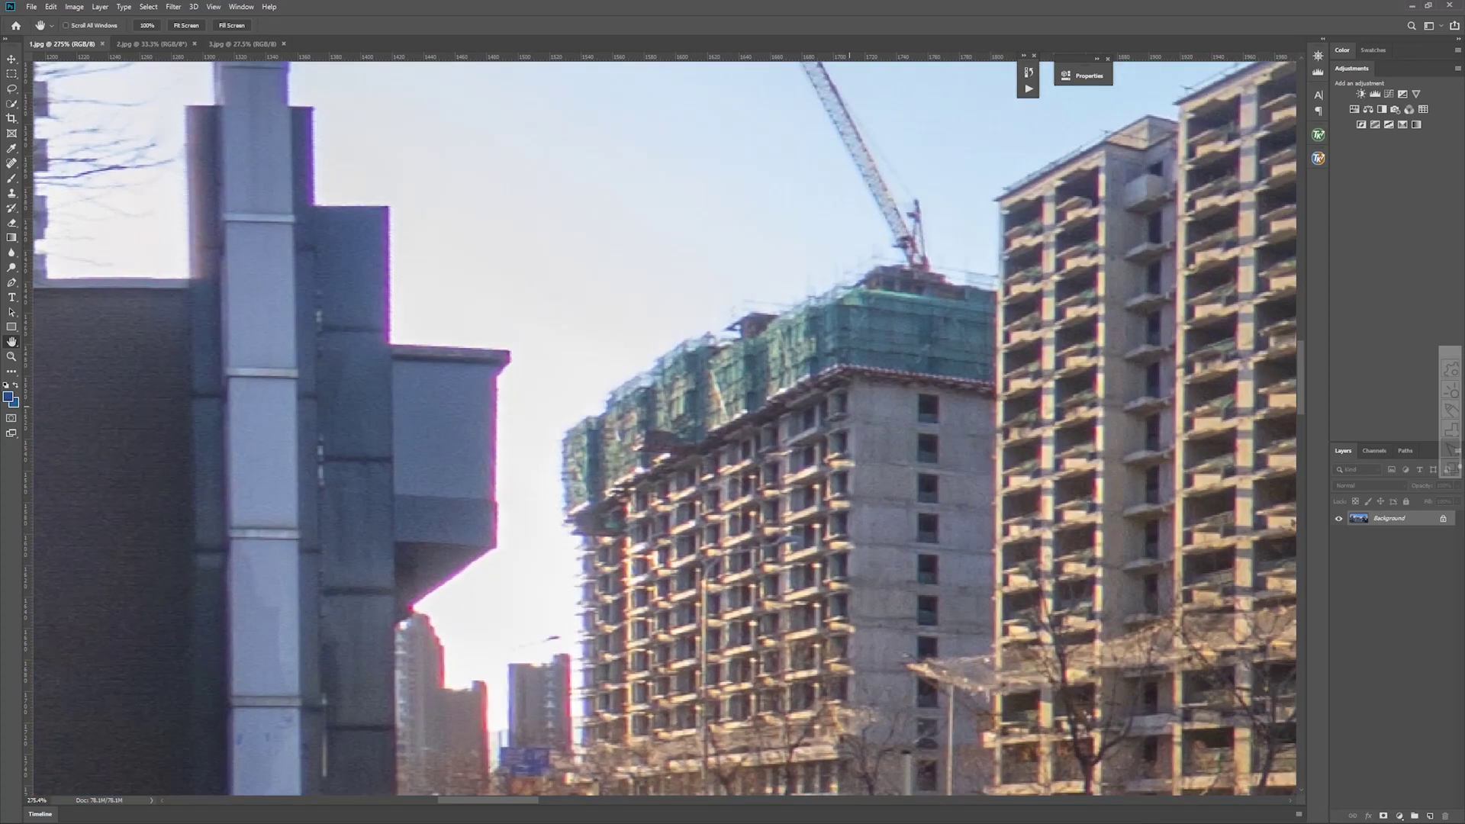
pyautogui.scroll(-2, 534, 374)
pyautogui.moveTo(564, 474); pyautogui.dragTo(560, 437)
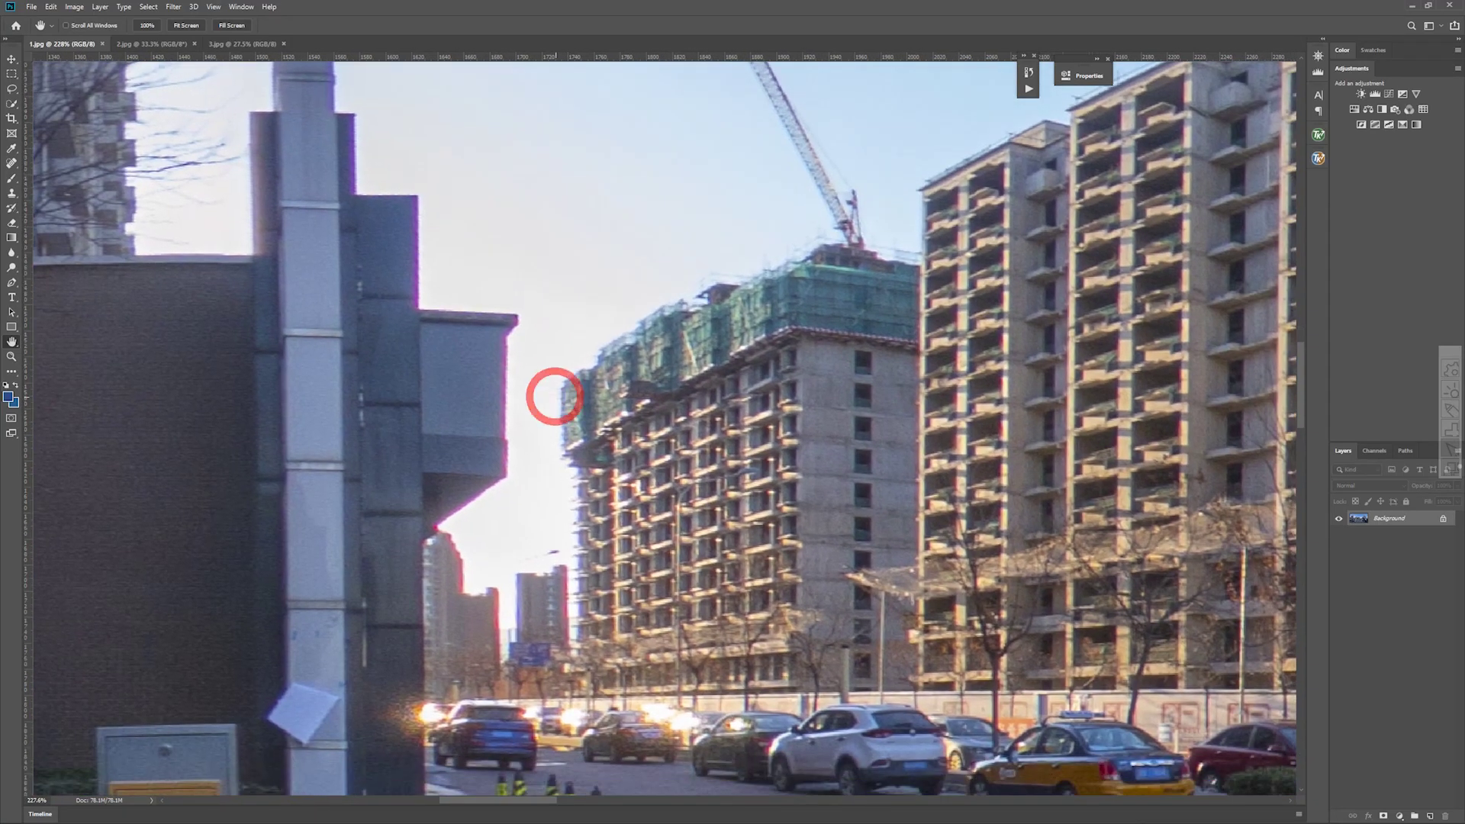
pyautogui.scroll(-1, 553, 396)
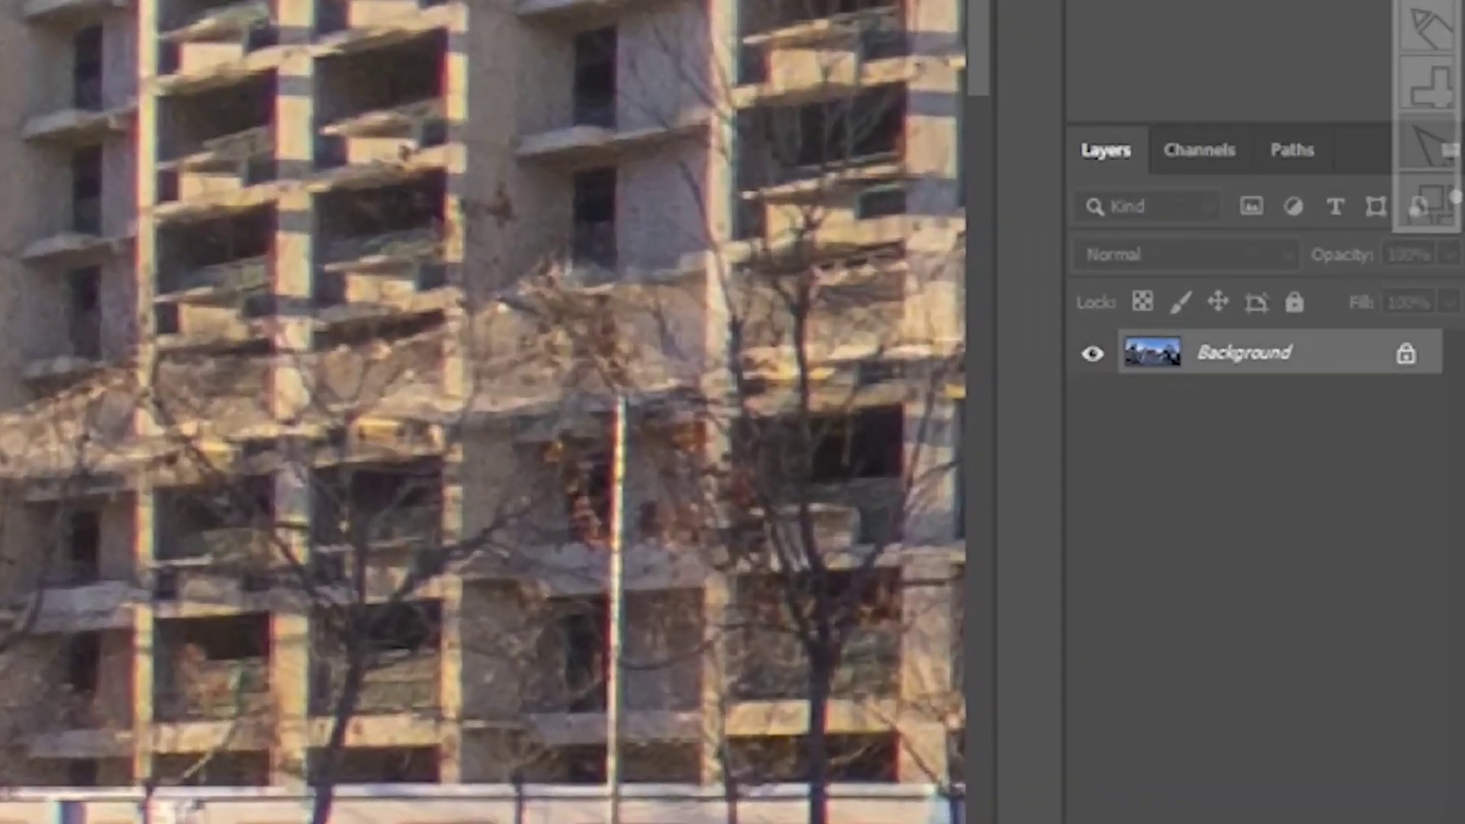
# Step: Duplicate the Background layer of 1.jpg and open the Camera Raw Filter on the copy
pyautogui.click(1210, 336)
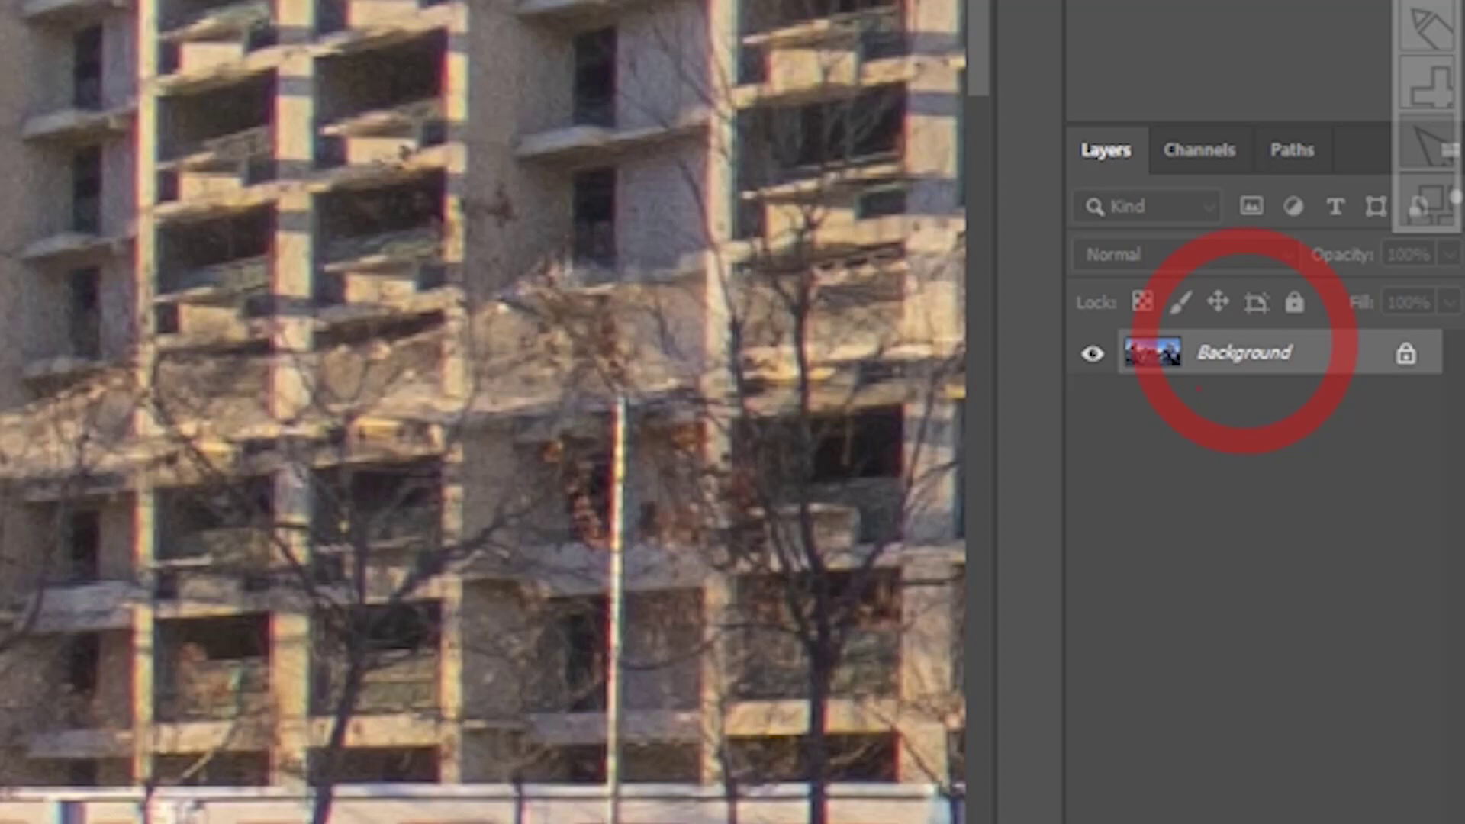
pyautogui.hotkey('ctrl', 'j')
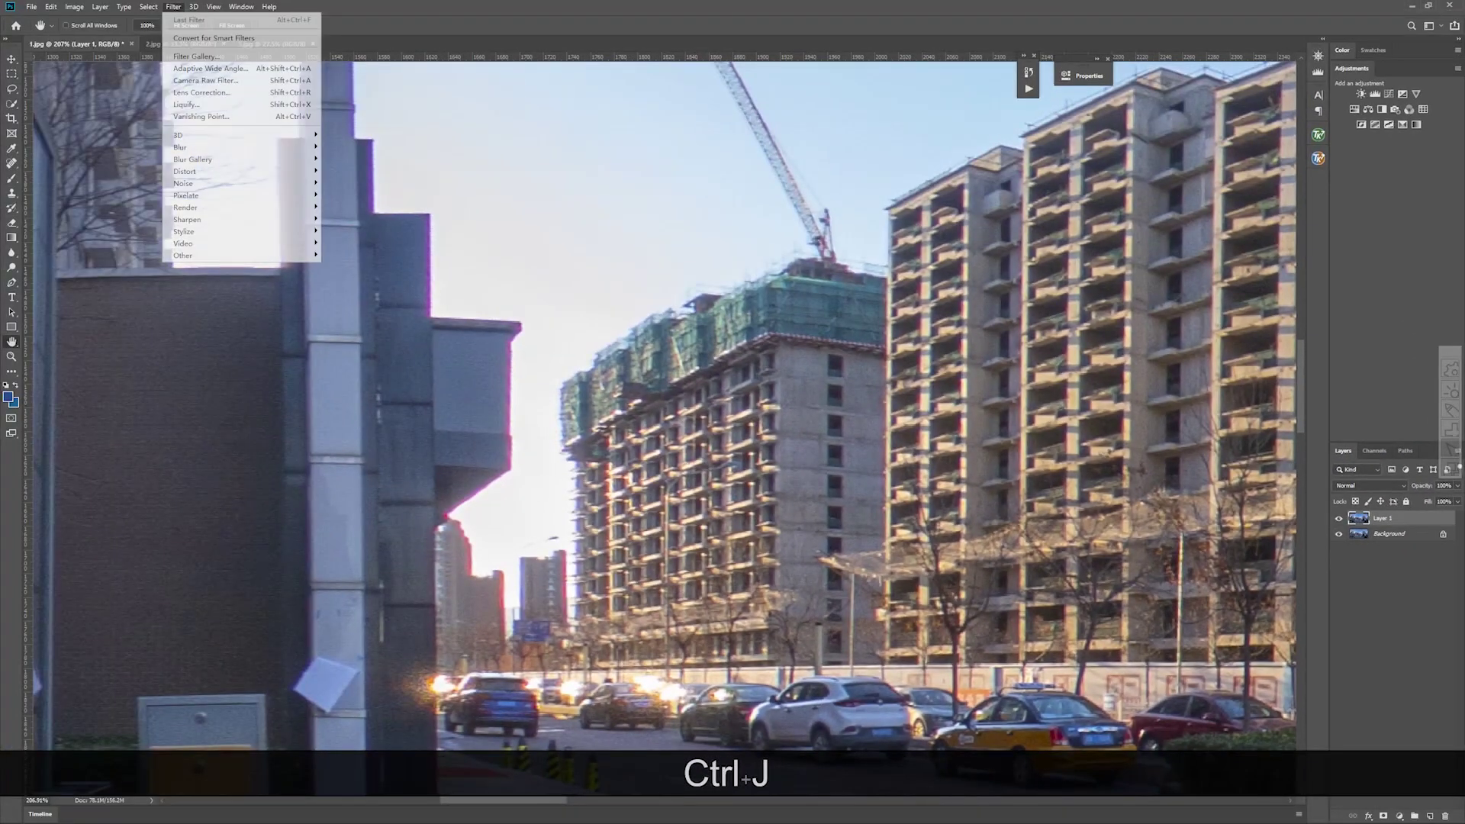
pyautogui.moveTo(173, 7)
pyautogui.press('Right')
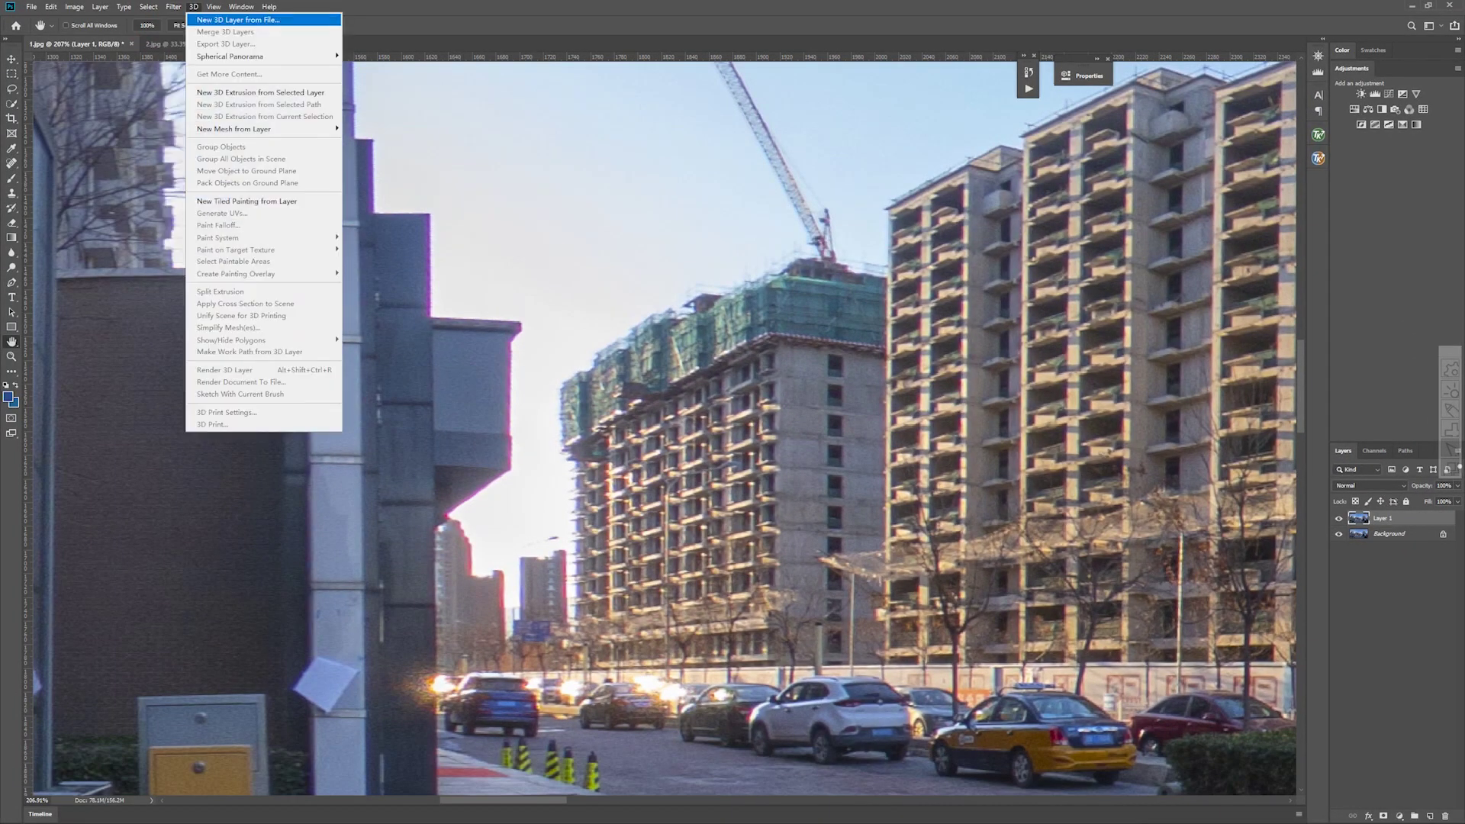
pyautogui.press('Left')
pyautogui.press('Down')
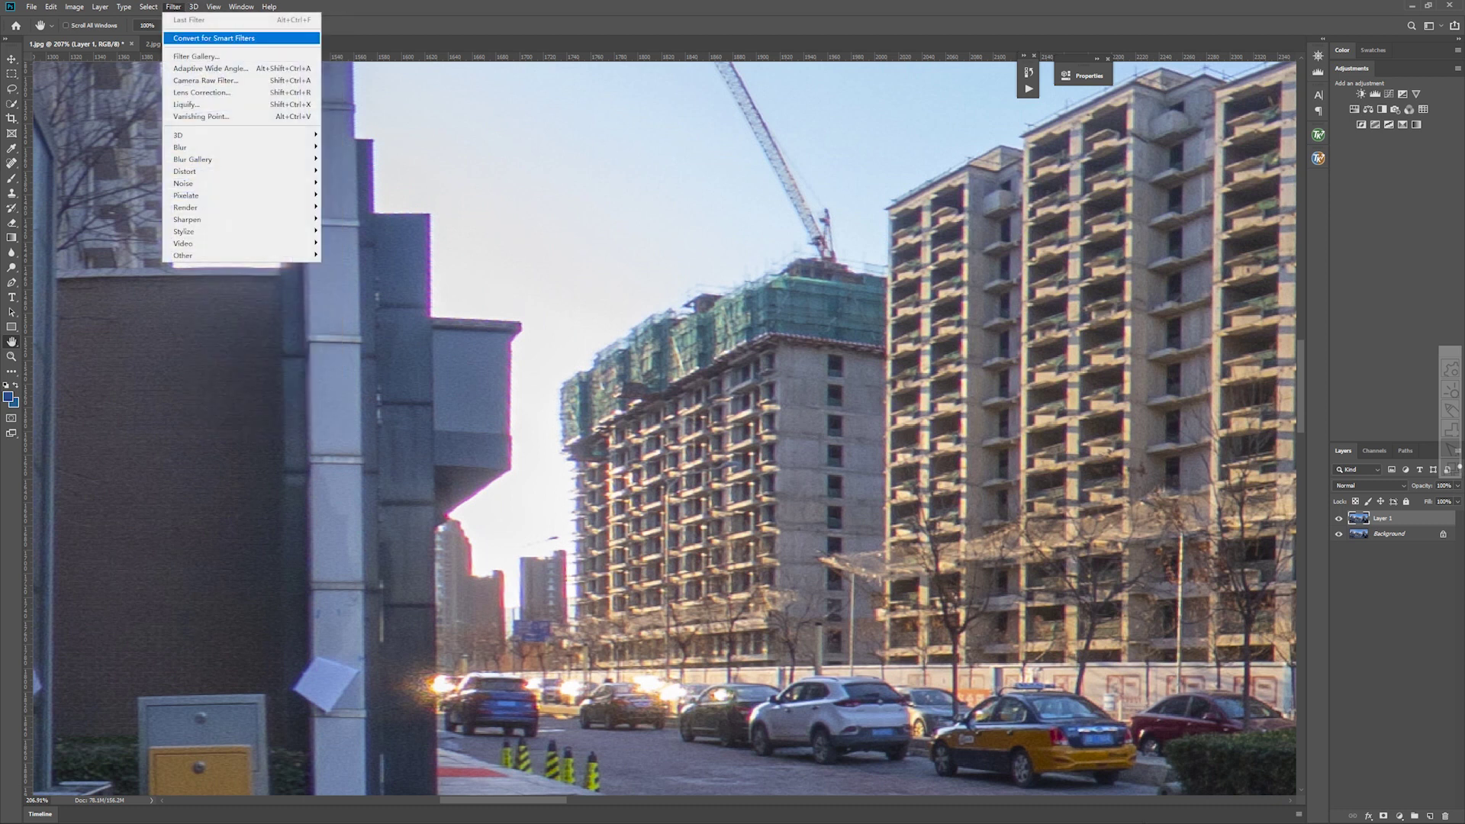
pyautogui.press('Down')
pyautogui.click(173, 7)
pyautogui.click(173, 6)
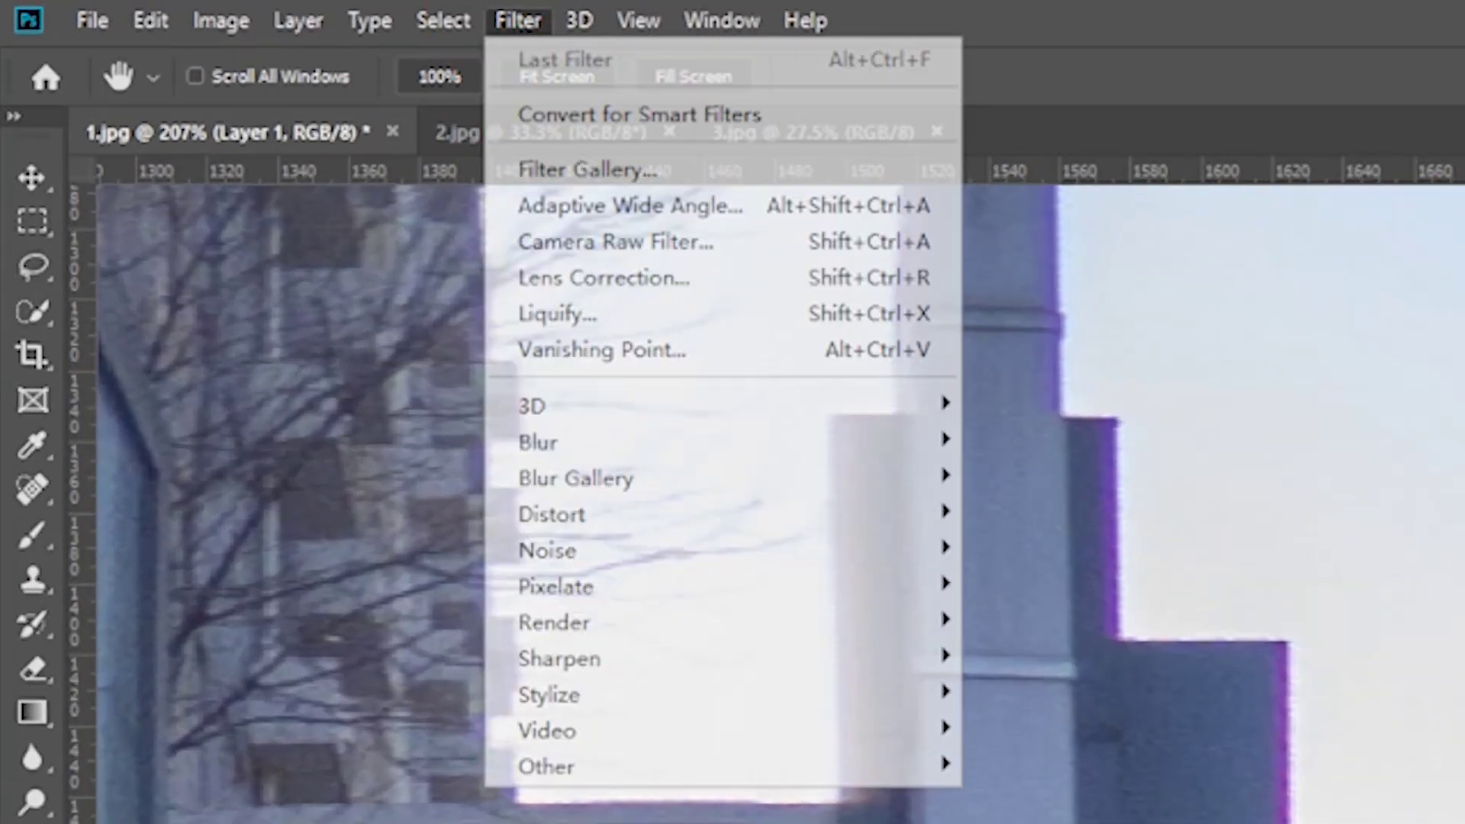
pyautogui.click(664, 252)
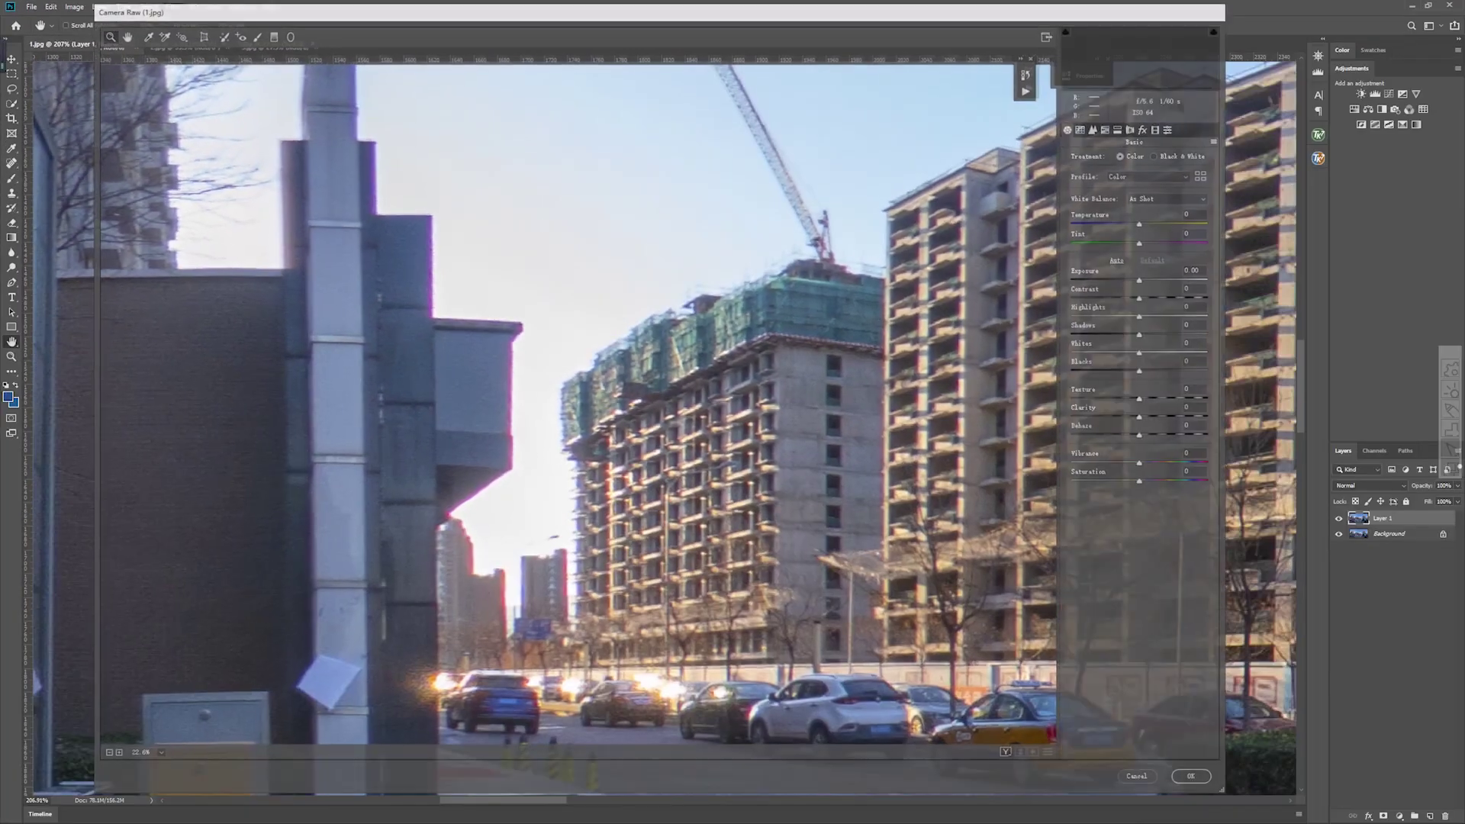
# Step: In the lens corrections, set the Defringe purple amount to 9 and the purple hue range to 30/84, judging by the pillar at 200%
pyautogui.scroll(5, 305, 359)
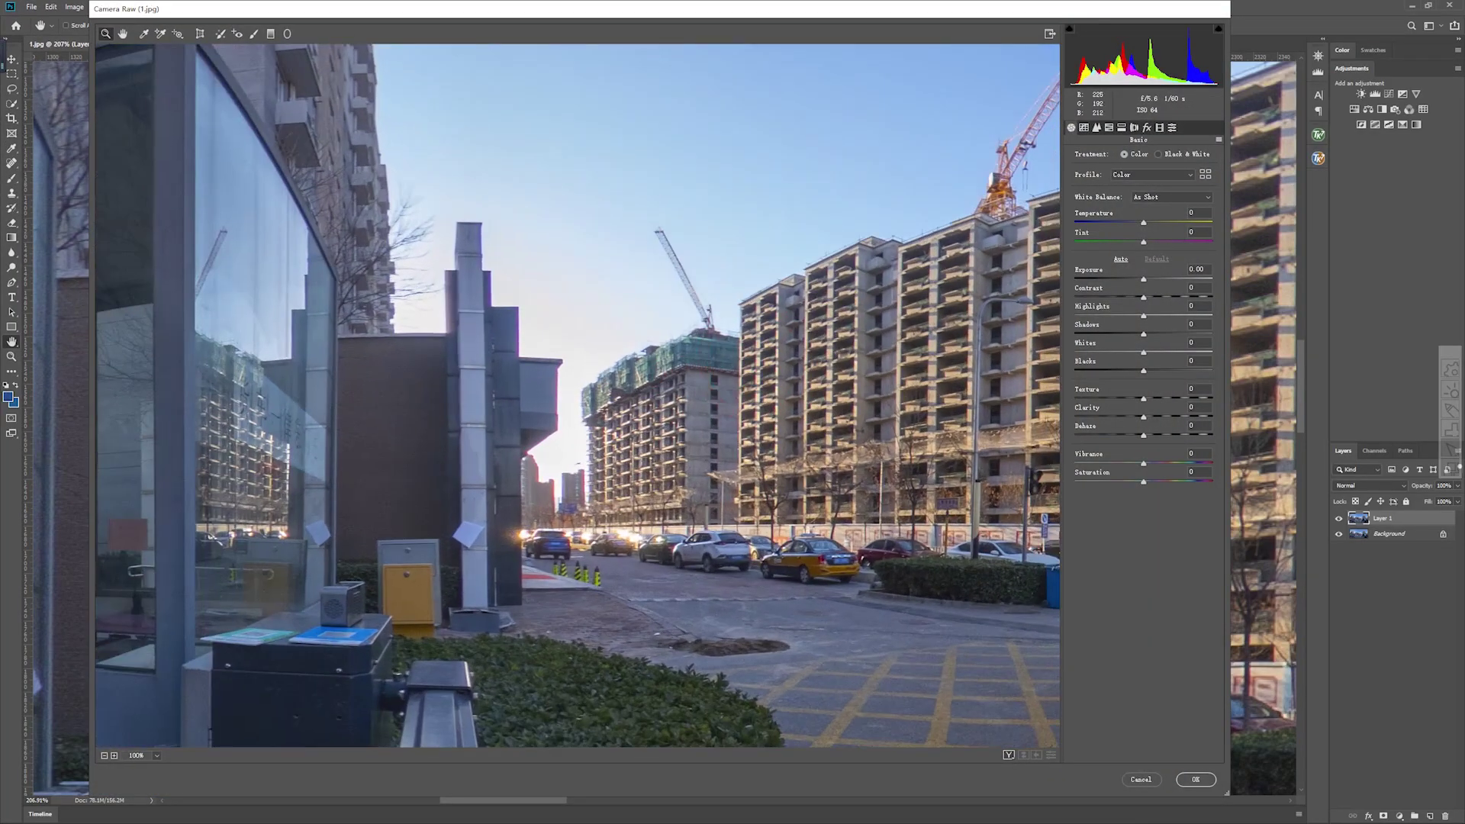
pyautogui.click(539, 419)
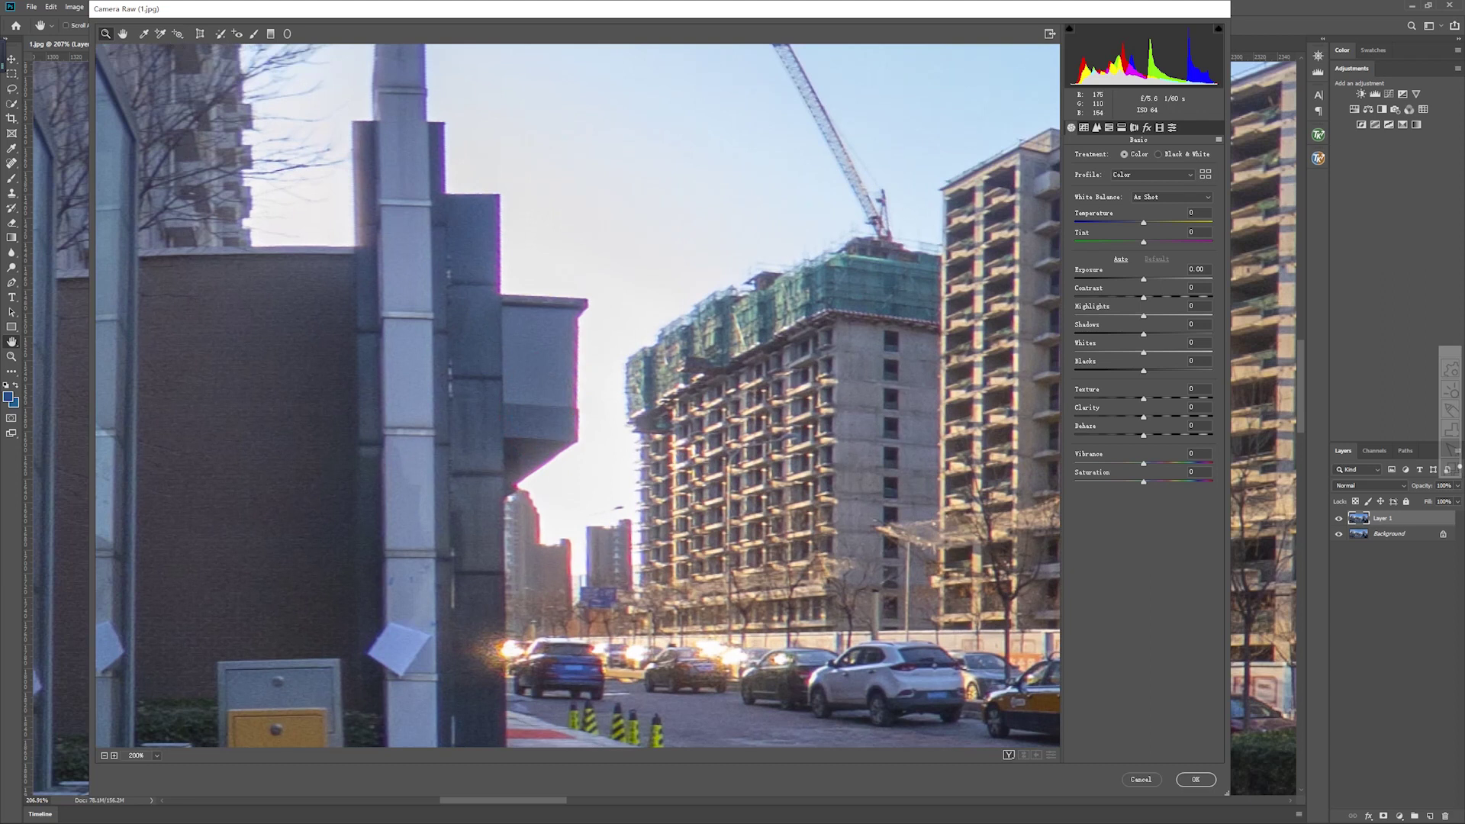
pyautogui.press('h')
pyautogui.click(583, 396)
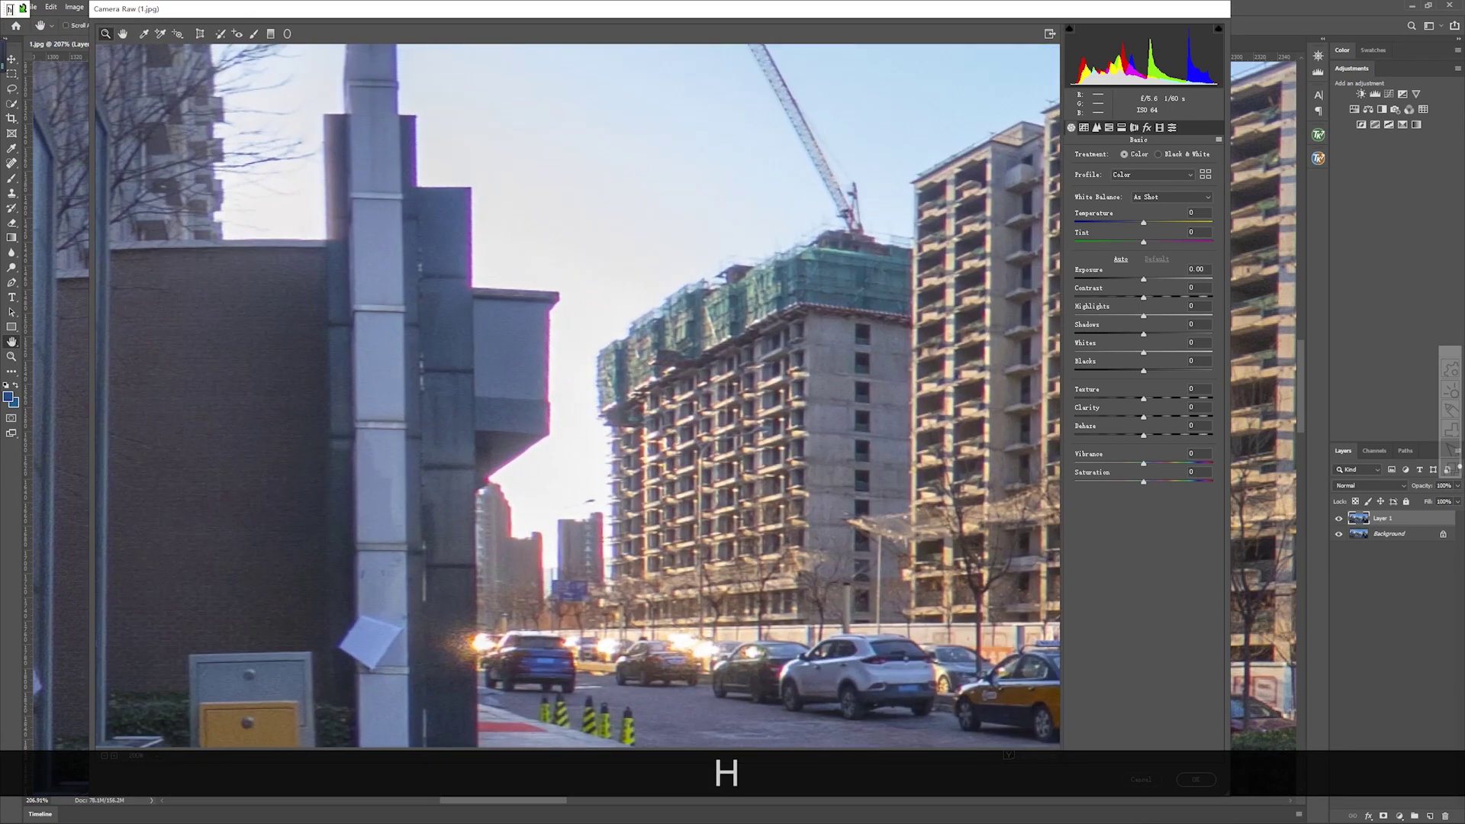
pyautogui.click(1134, 127)
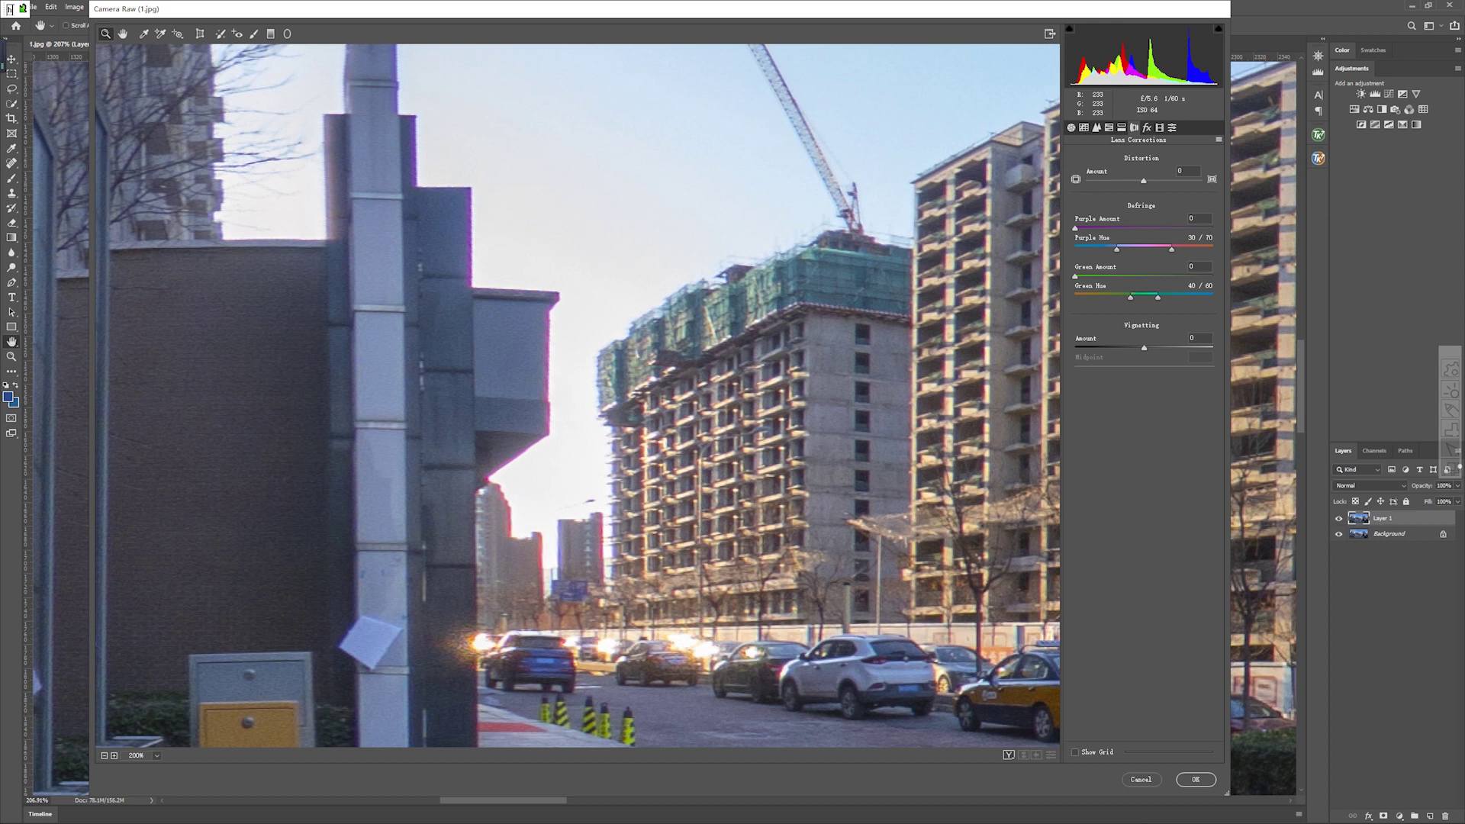
pyautogui.moveTo(1076, 228); pyautogui.dragTo(1138, 228)
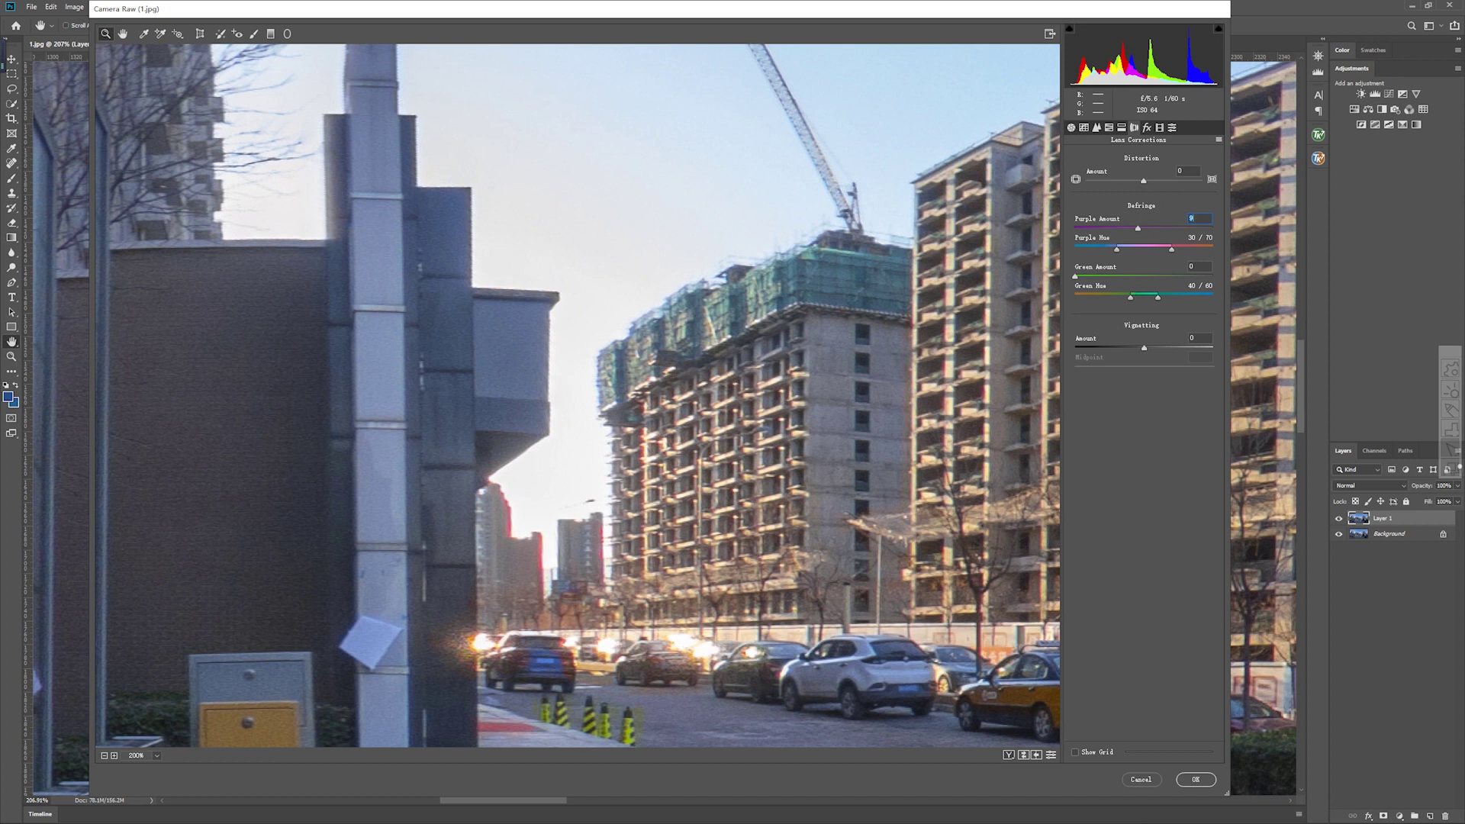
pyautogui.moveTo(1199, 250)
pyautogui.mouseDown()
pyautogui.moveTo(1163, 250)
pyautogui.moveTo(1189, 249)
pyautogui.mouseUp()
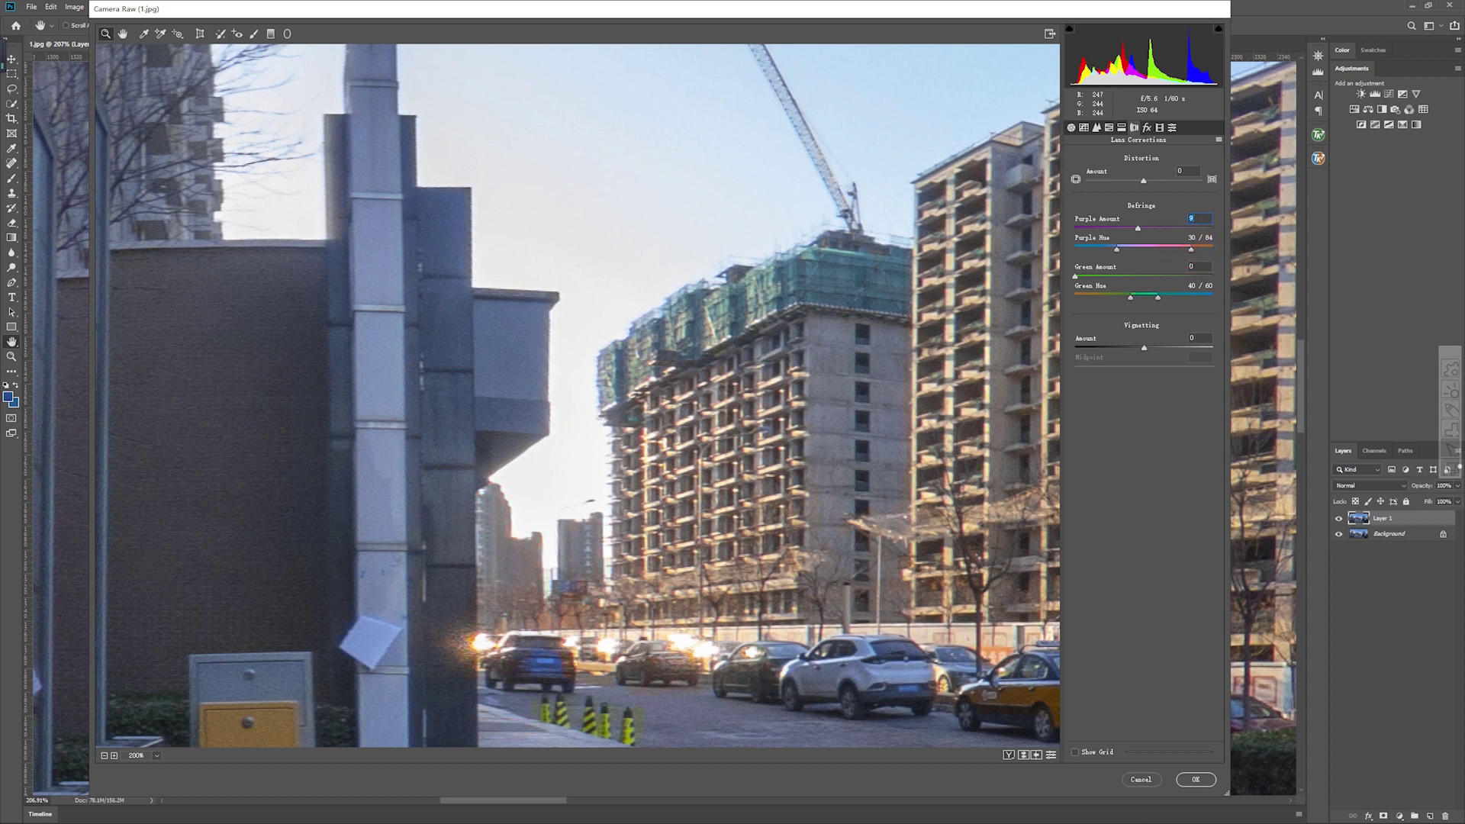
# Step: Inspect the defringed pillar, buildings and truck area in the Camera Raw preview at different magnifications
pyautogui.press('h')
pyautogui.hotkey('ctrl', 'space')
pyautogui.press('h')
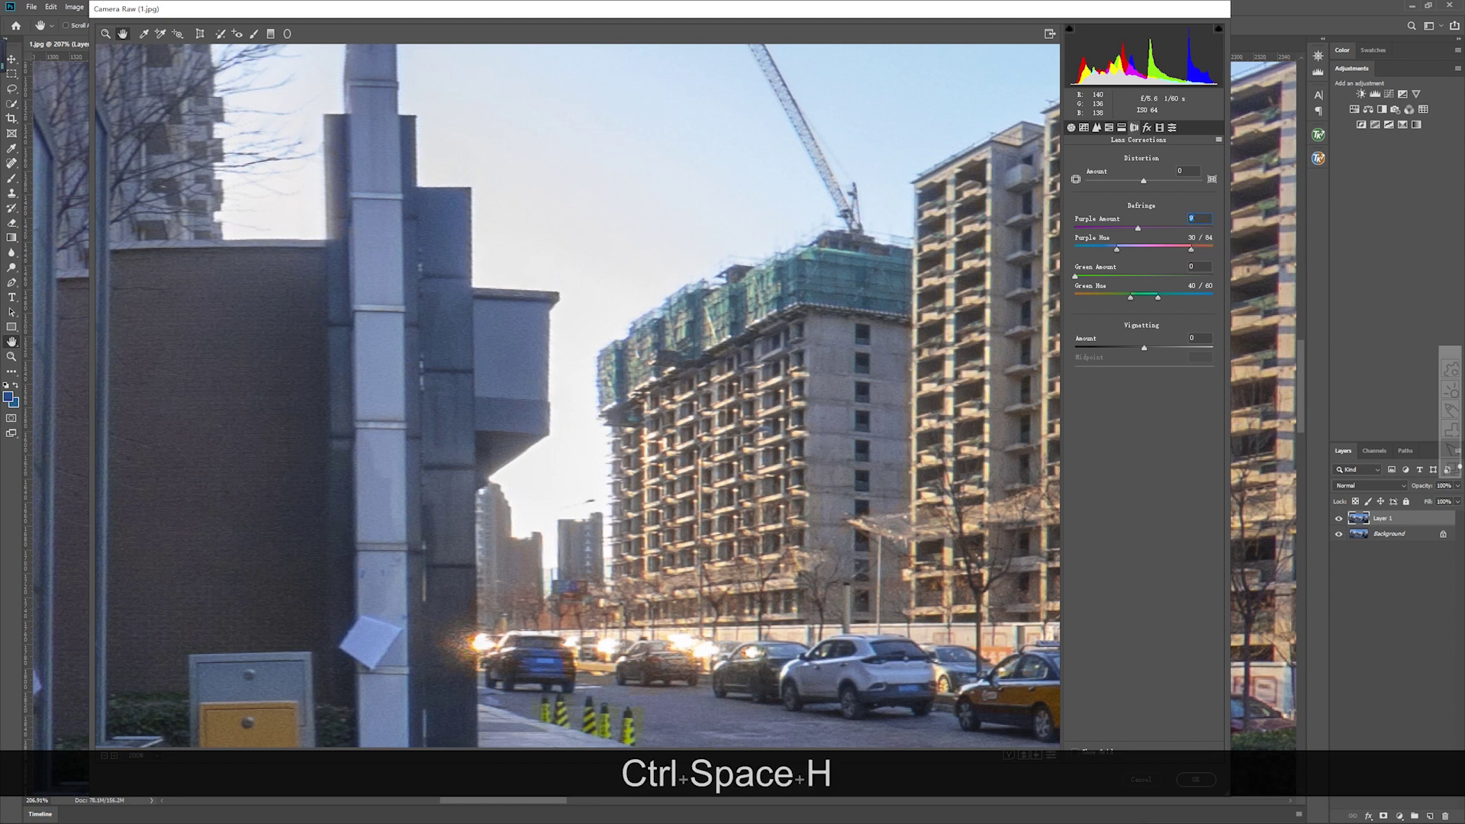
pyautogui.moveTo(832, 428); pyautogui.dragTo(802, 358)
pyautogui.moveTo(583, 458); pyautogui.dragTo(561, 403)
pyautogui.scroll(-8, 584, 403)
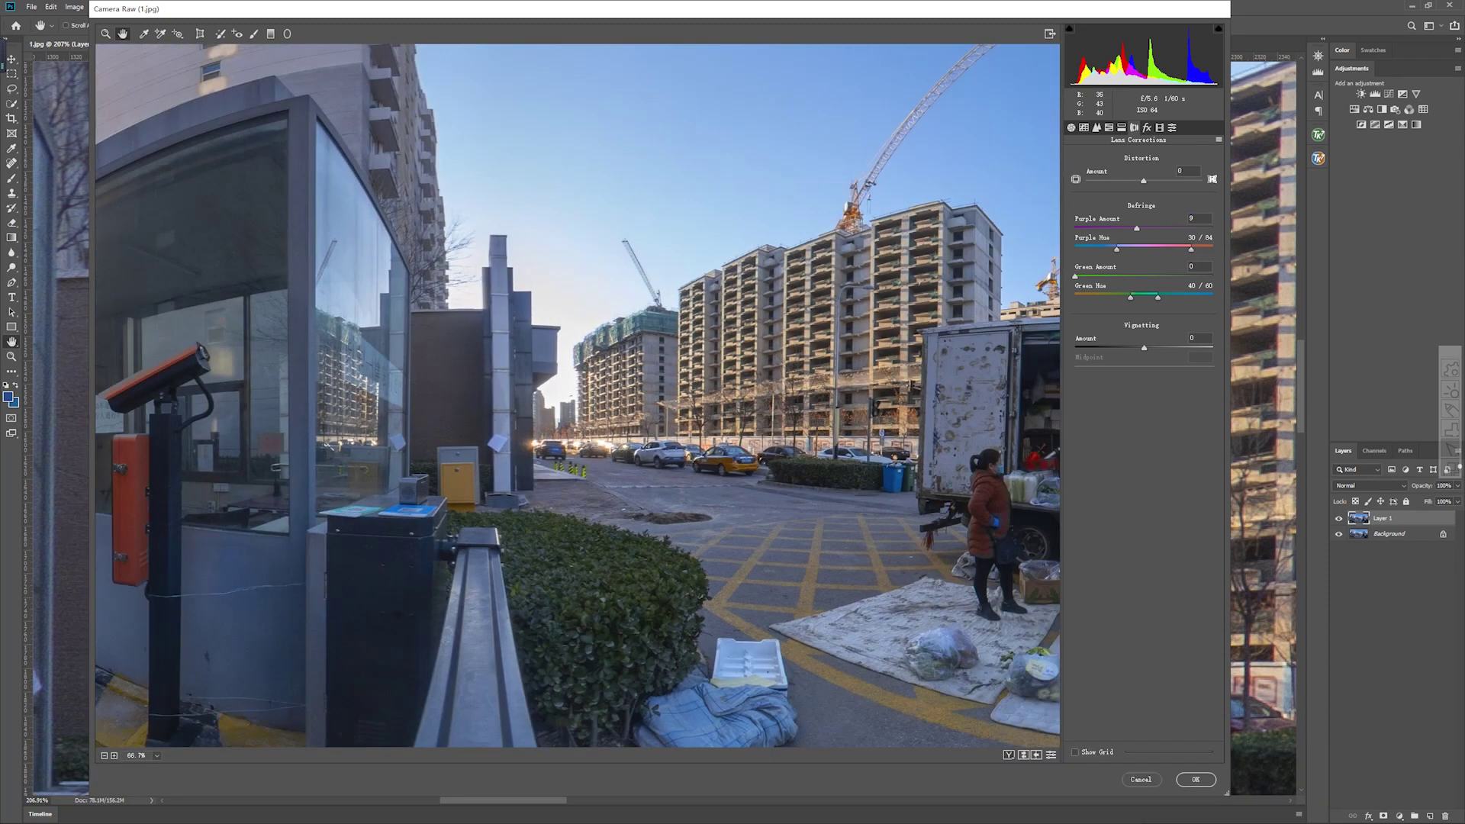
pyautogui.moveTo(437, 469); pyautogui.dragTo(561, 385)
pyautogui.moveTo(746, 385); pyautogui.dragTo(201, 449)
pyautogui.moveTo(771, 427); pyautogui.dragTo(669, 416)
pyautogui.scroll(8, 565, 388)
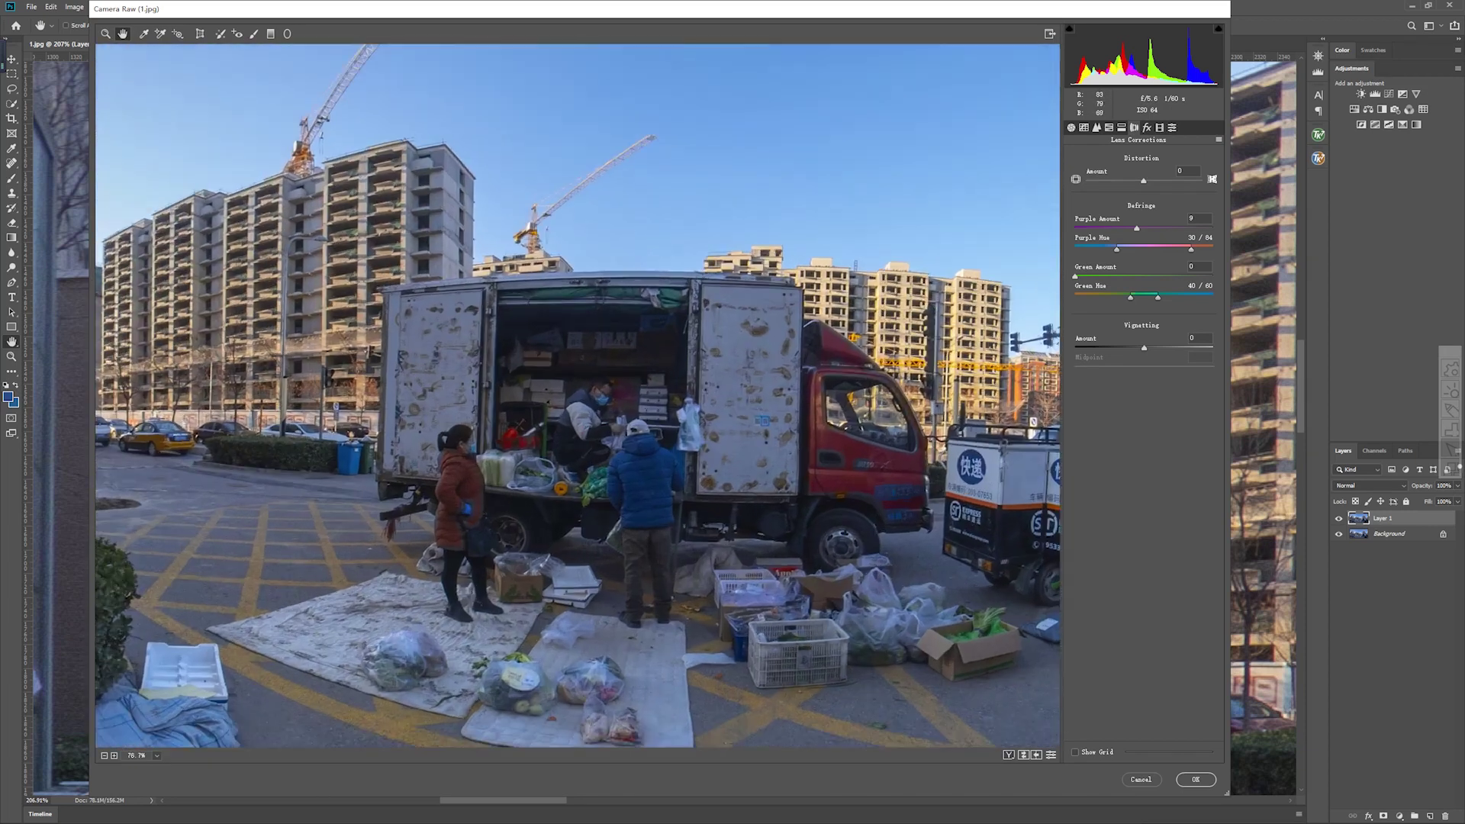
pyautogui.moveTo(550, 488); pyautogui.dragTo(618, 357)
pyautogui.scroll(-3, 603, 408)
pyautogui.scroll(4, 589, 400)
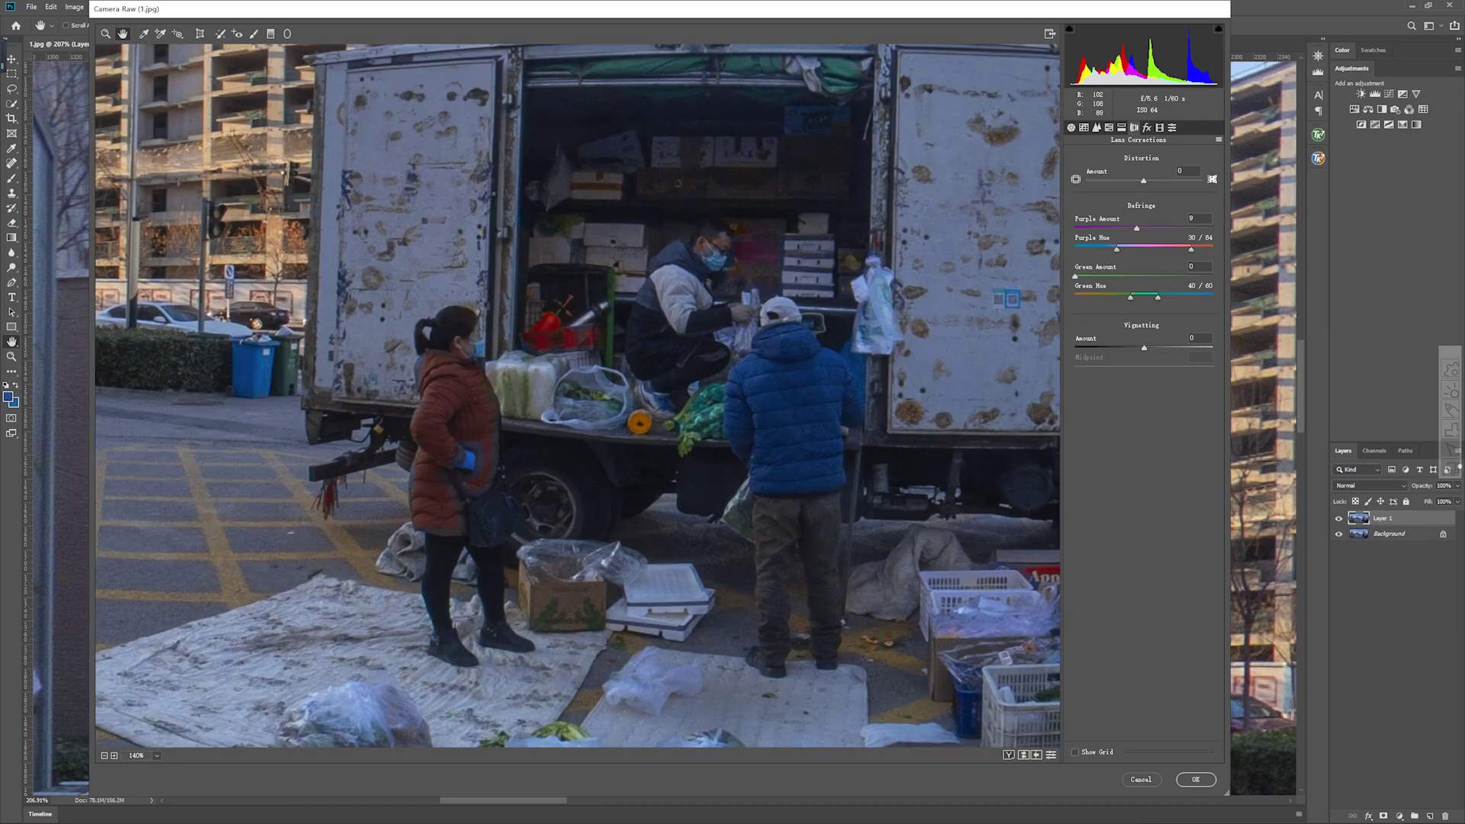
# Step: Test the Defringe purple amount from 0 back up to 9 on the pillar and sunlit buildings right of the truck
pyautogui.scroll(-3, 567, 386)
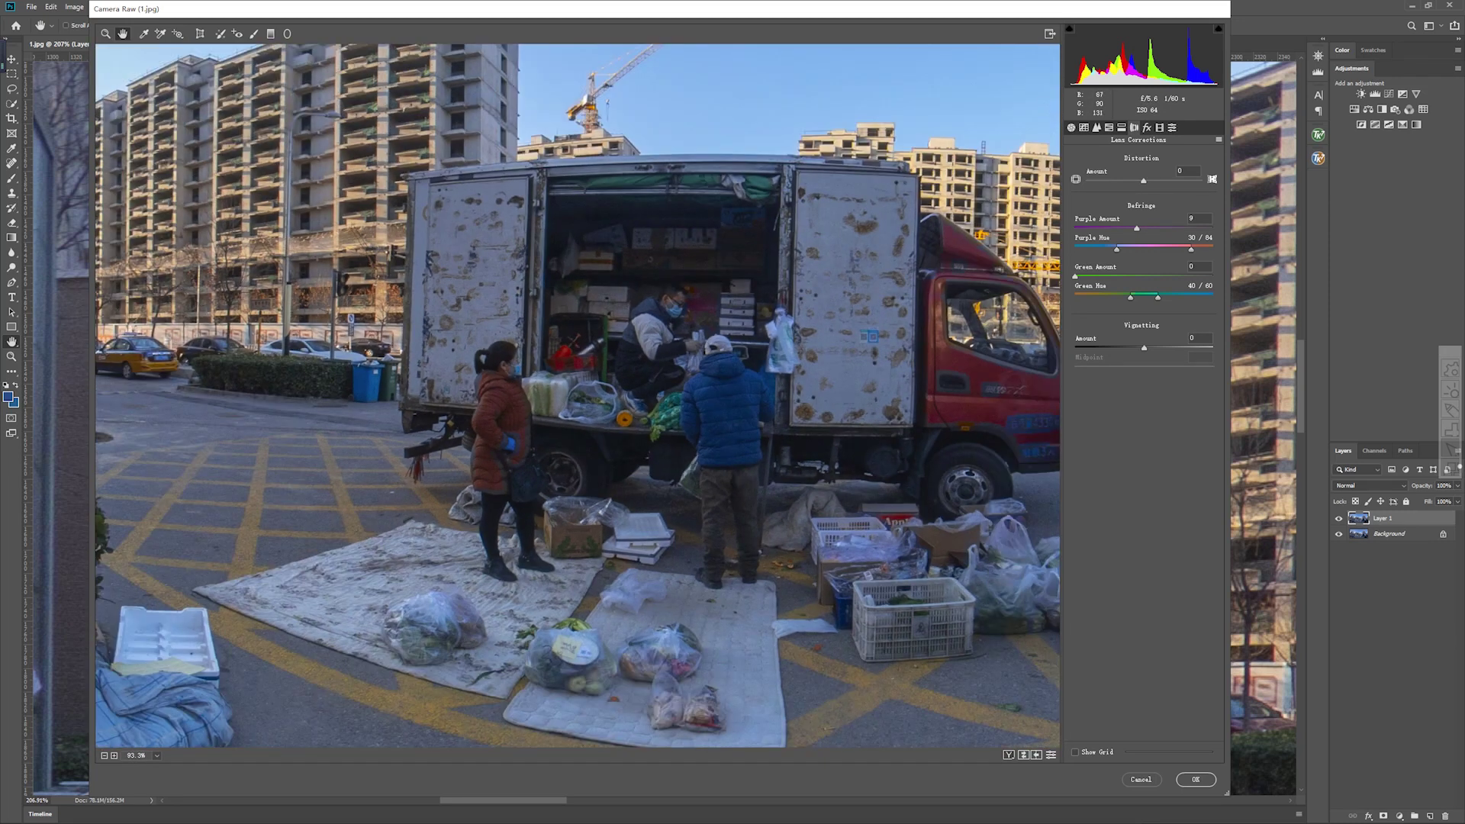
pyautogui.moveTo(900, 382); pyautogui.dragTo(260, 423)
pyautogui.hscroll(5, 566, 386)
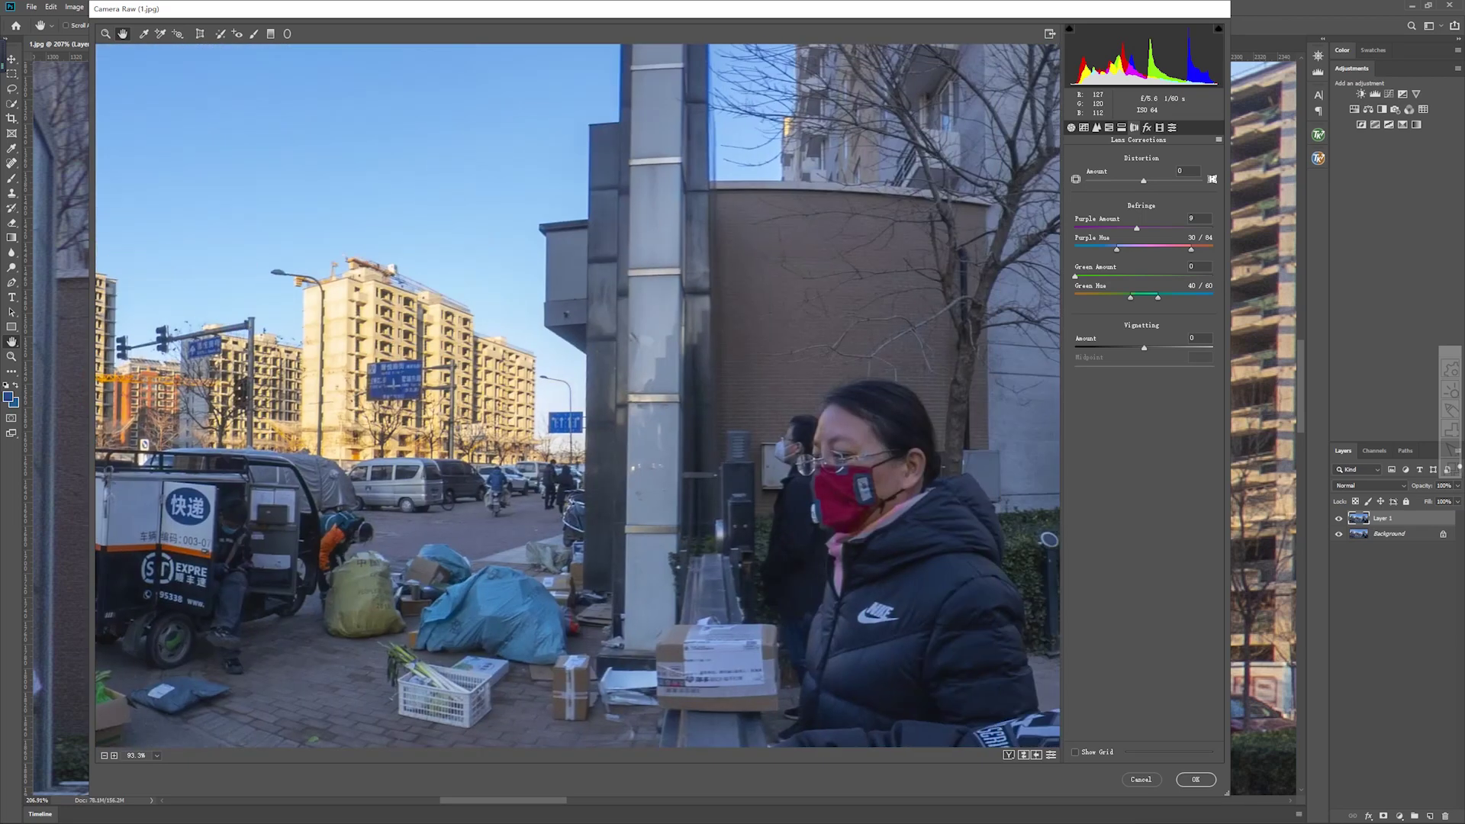
pyautogui.scroll(4, 566, 386)
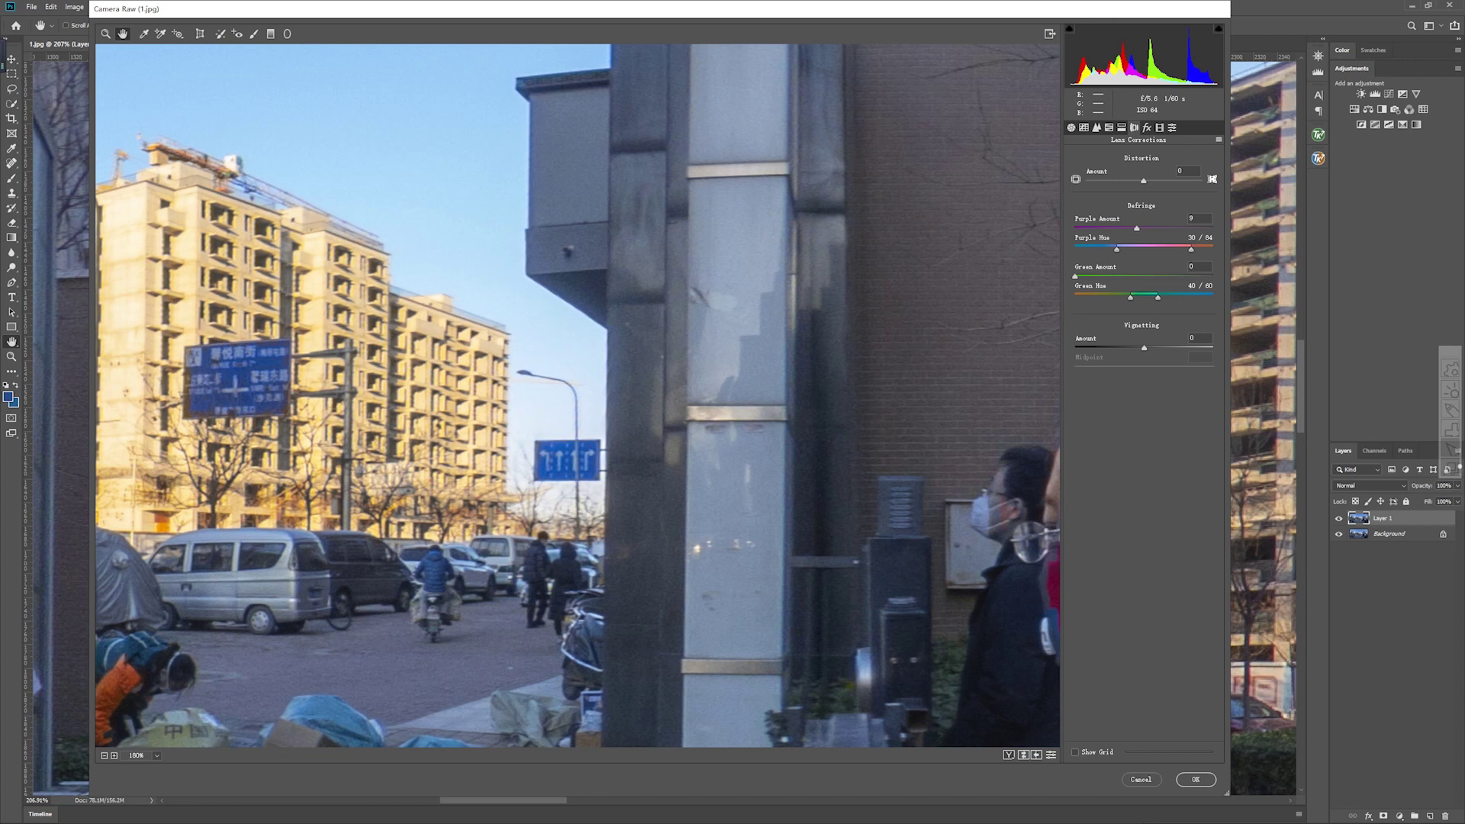
pyautogui.moveTo(1121, 228); pyautogui.dragTo(1074, 228)
pyautogui.press('Up')
pyautogui.press('Up')
pyautogui.press('Up')
pyautogui.press('Up')
pyautogui.press('Up')
pyautogui.press('Up')
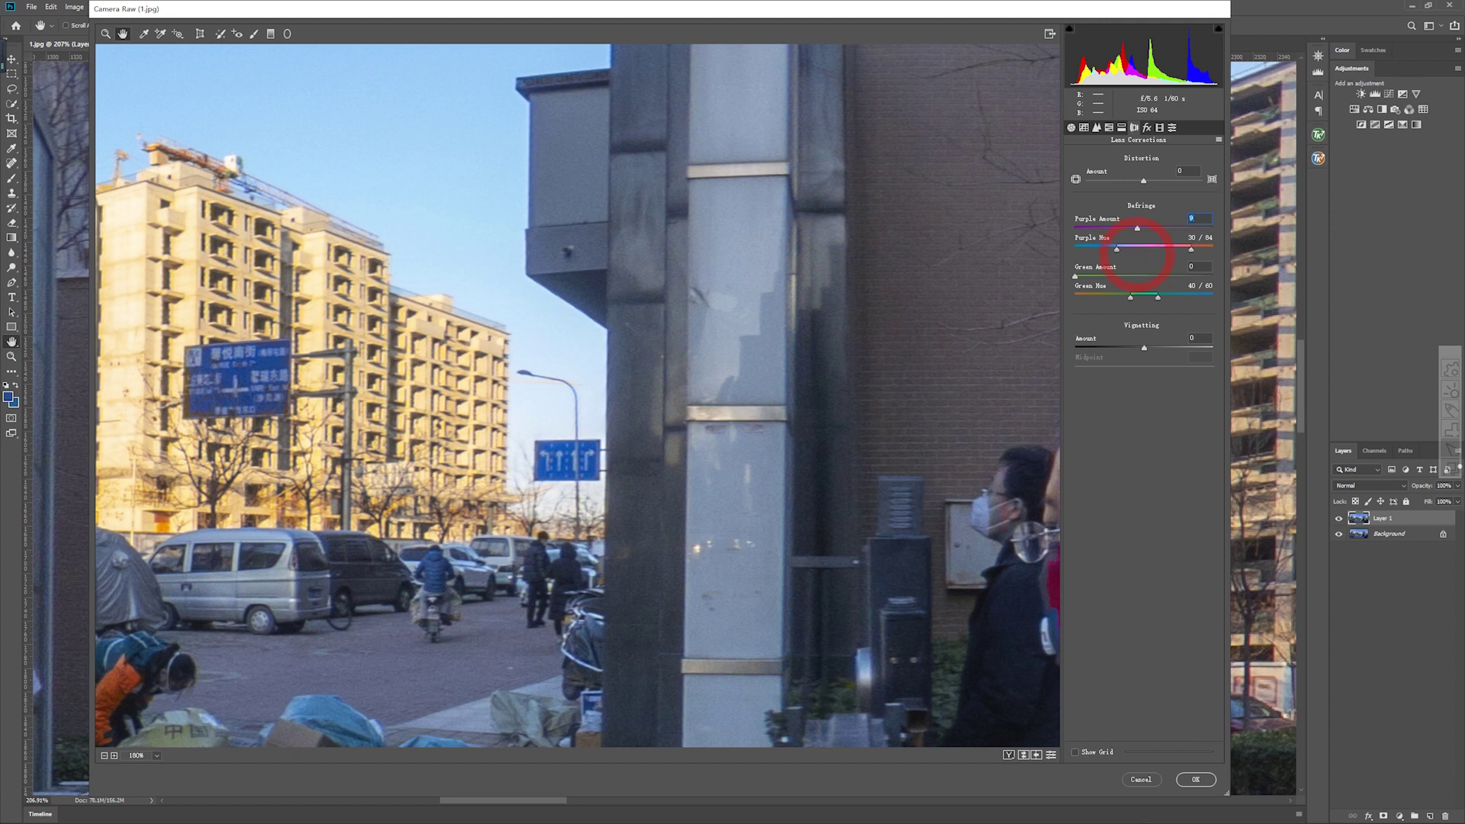
# Step: Examine the sunlit buildings, street lamp and road signs right of the truck for remaining colour fringing
pyautogui.moveTo(482, 253); pyautogui.dragTo(863, 405)
pyautogui.scroll(1, 855, 427)
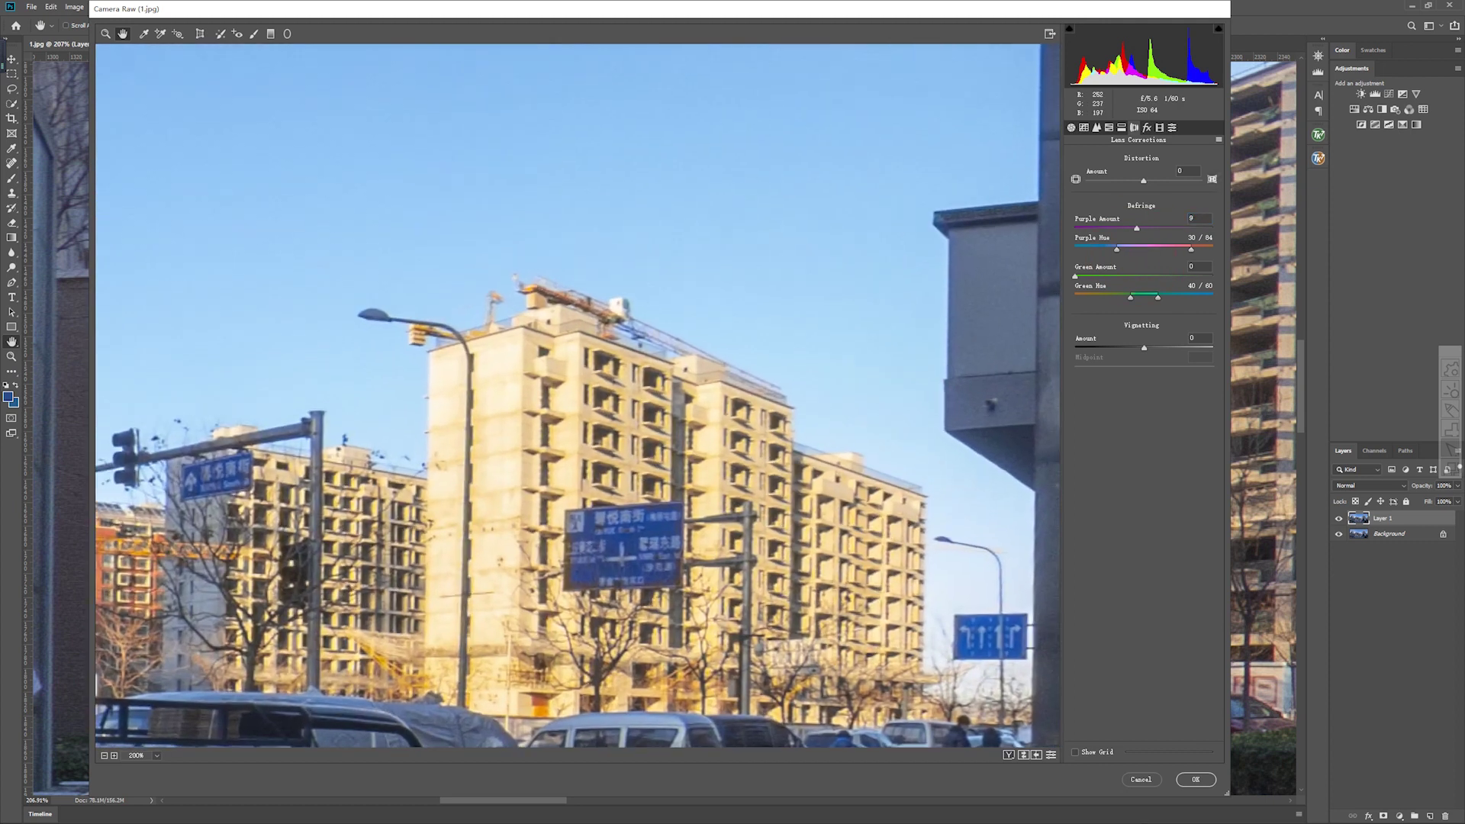
pyautogui.scroll(-1, 578, 396)
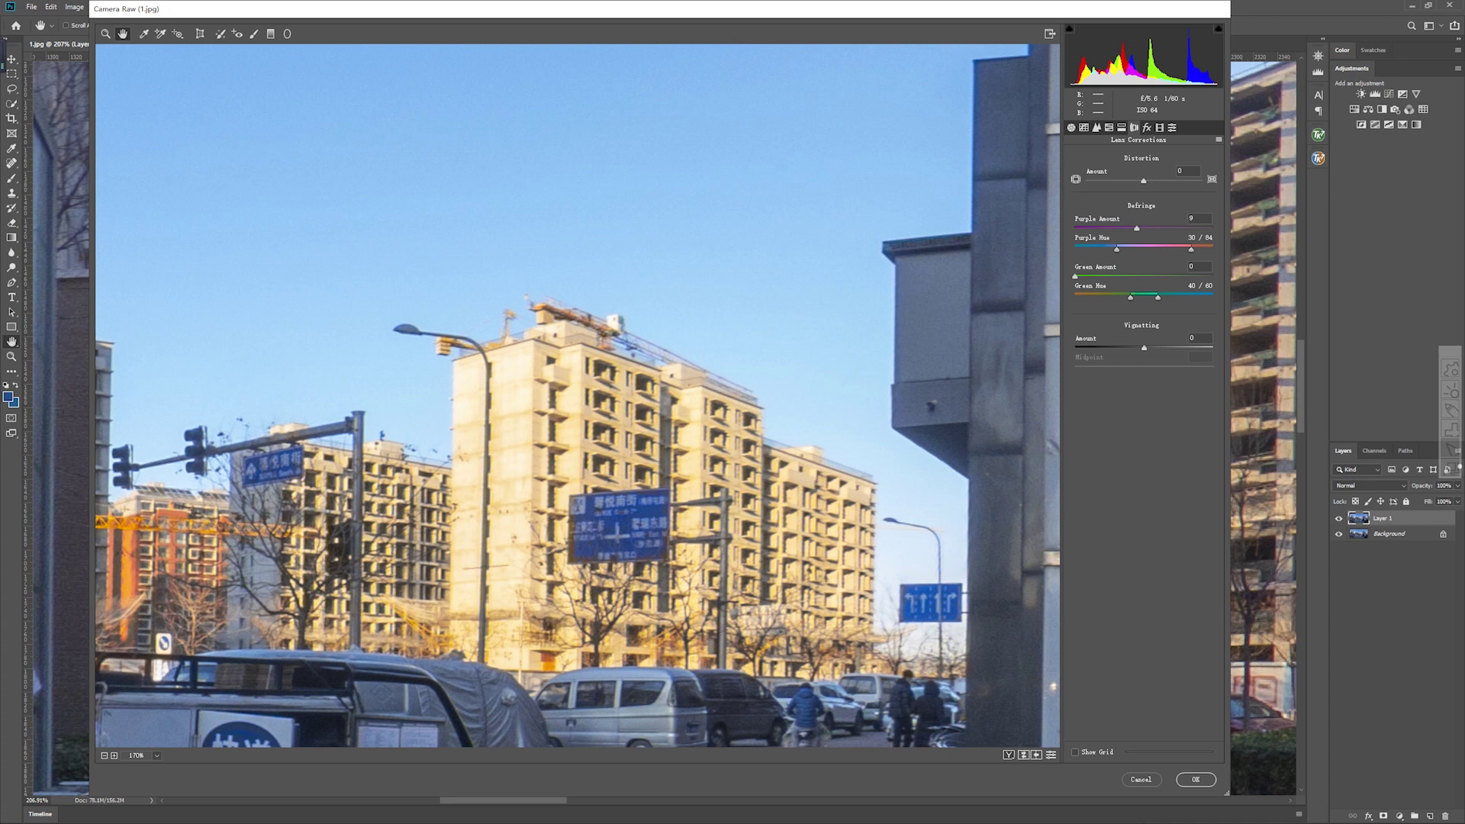
pyautogui.moveTo(817, 426); pyautogui.dragTo(629, 249)
pyautogui.scroll(2, 629, 250)
pyautogui.scroll(-3, 630, 395)
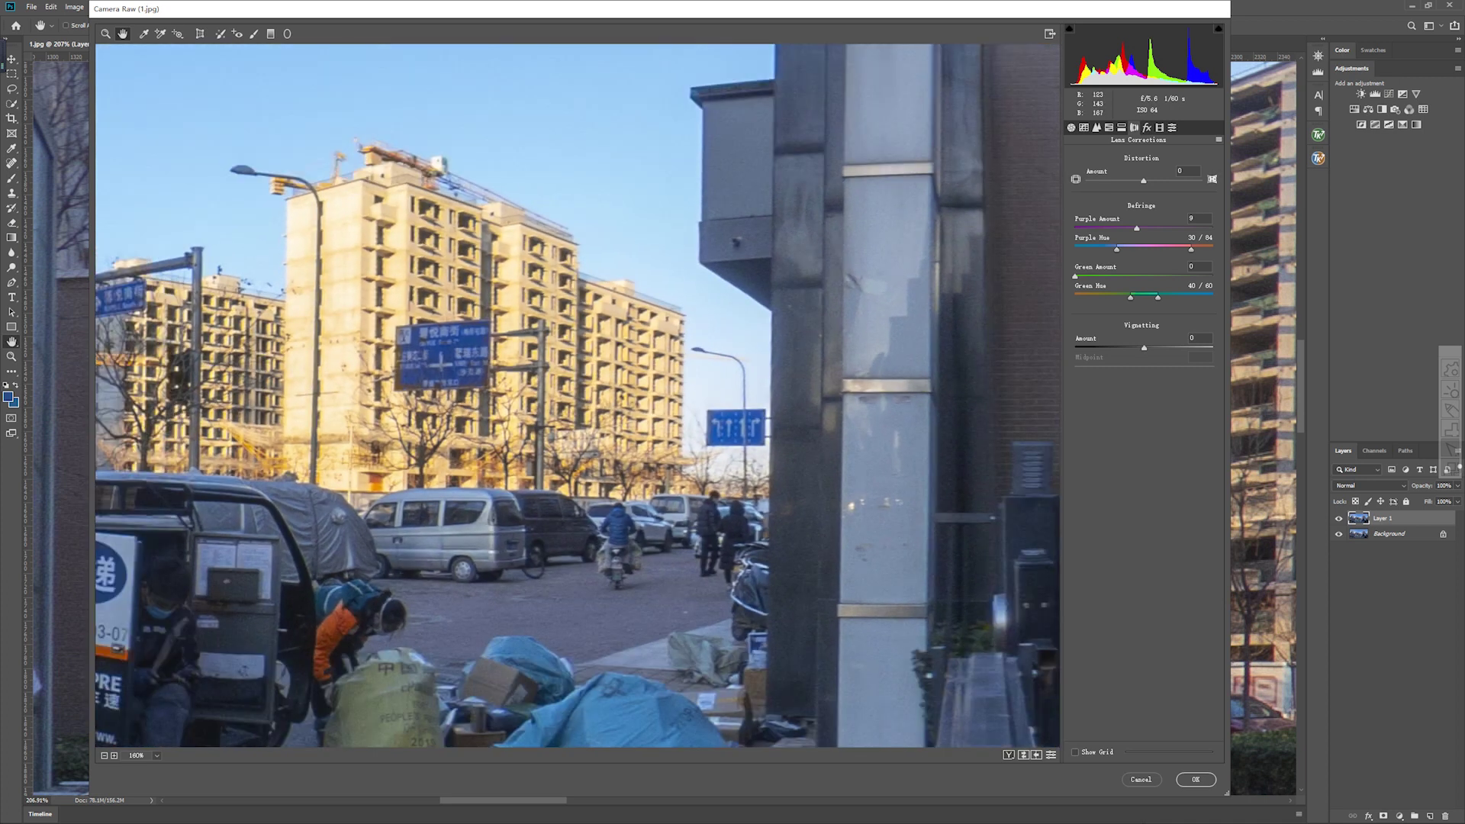
# Step: Set the Defringe green amount to 11 and the green hue range to 40/75, judging by the dark jacket and blue ledge
pyautogui.moveTo(820, 553); pyautogui.dragTo(347, 177)
pyautogui.moveTo(649, 405); pyautogui.dragTo(502, 64)
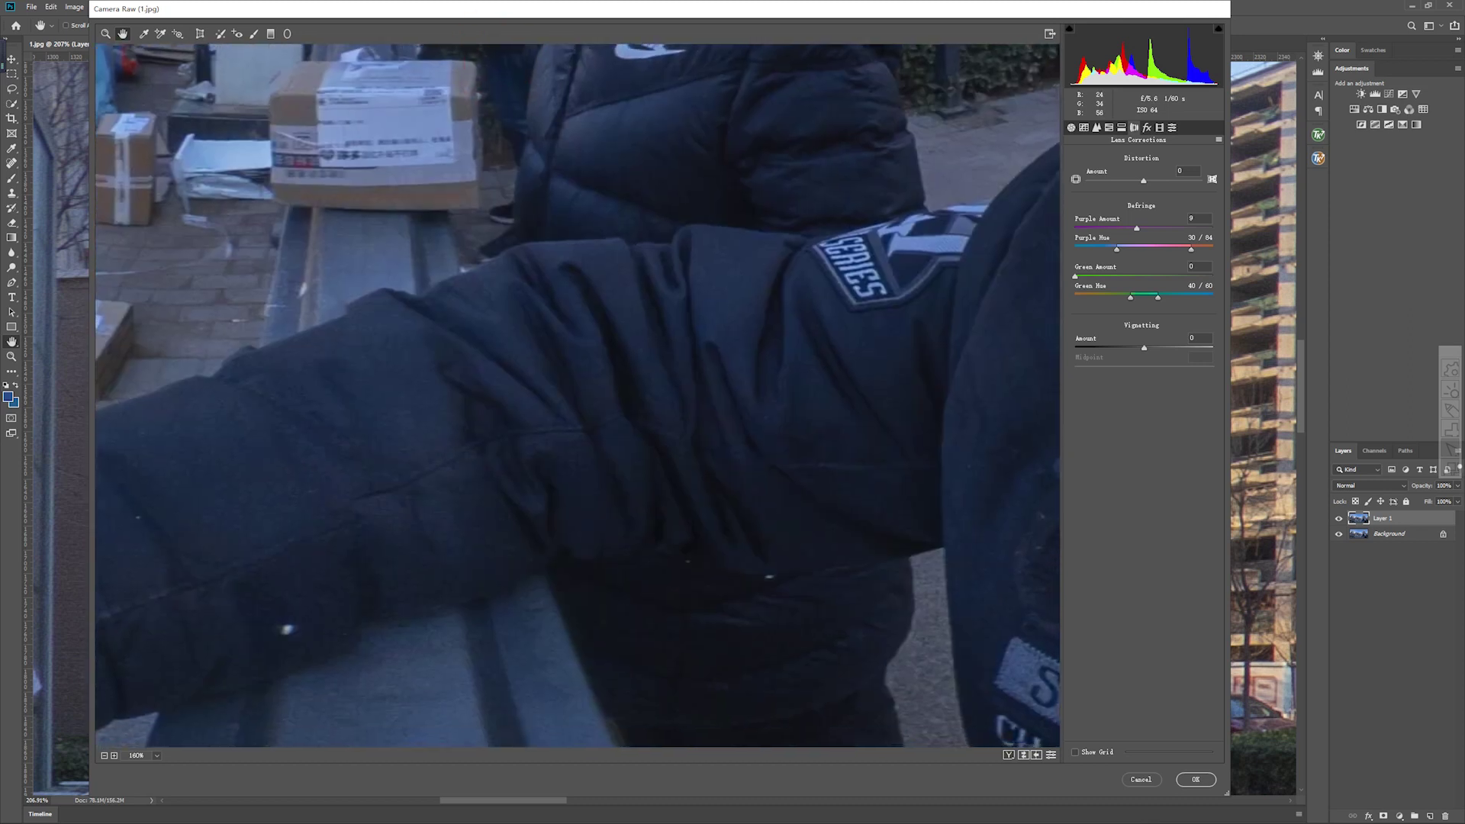
pyautogui.moveTo(771, 399); pyautogui.dragTo(621, 66)
pyautogui.moveTo(565, 583); pyautogui.dragTo(275, 370)
pyautogui.scroll(2, 580, 385)
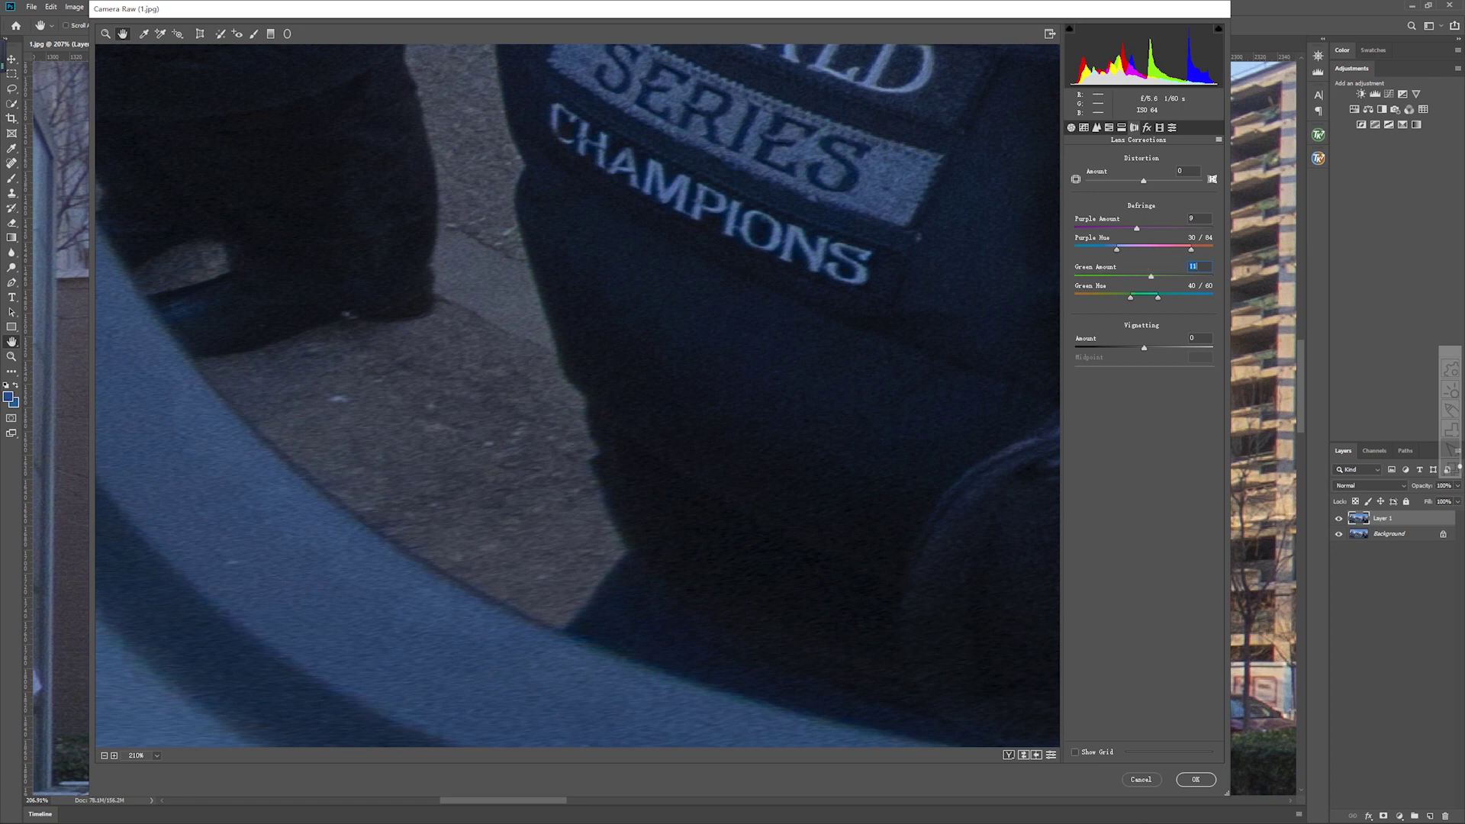
pyautogui.click(1151, 277)
pyautogui.moveTo(1158, 297); pyautogui.dragTo(1179, 298)
# Step: Inspect the blue ledge, jacket, knitted hat, glasses and white face mask in the preview for leftover fringing
pyautogui.moveTo(649, 404); pyautogui.dragTo(333, 171)
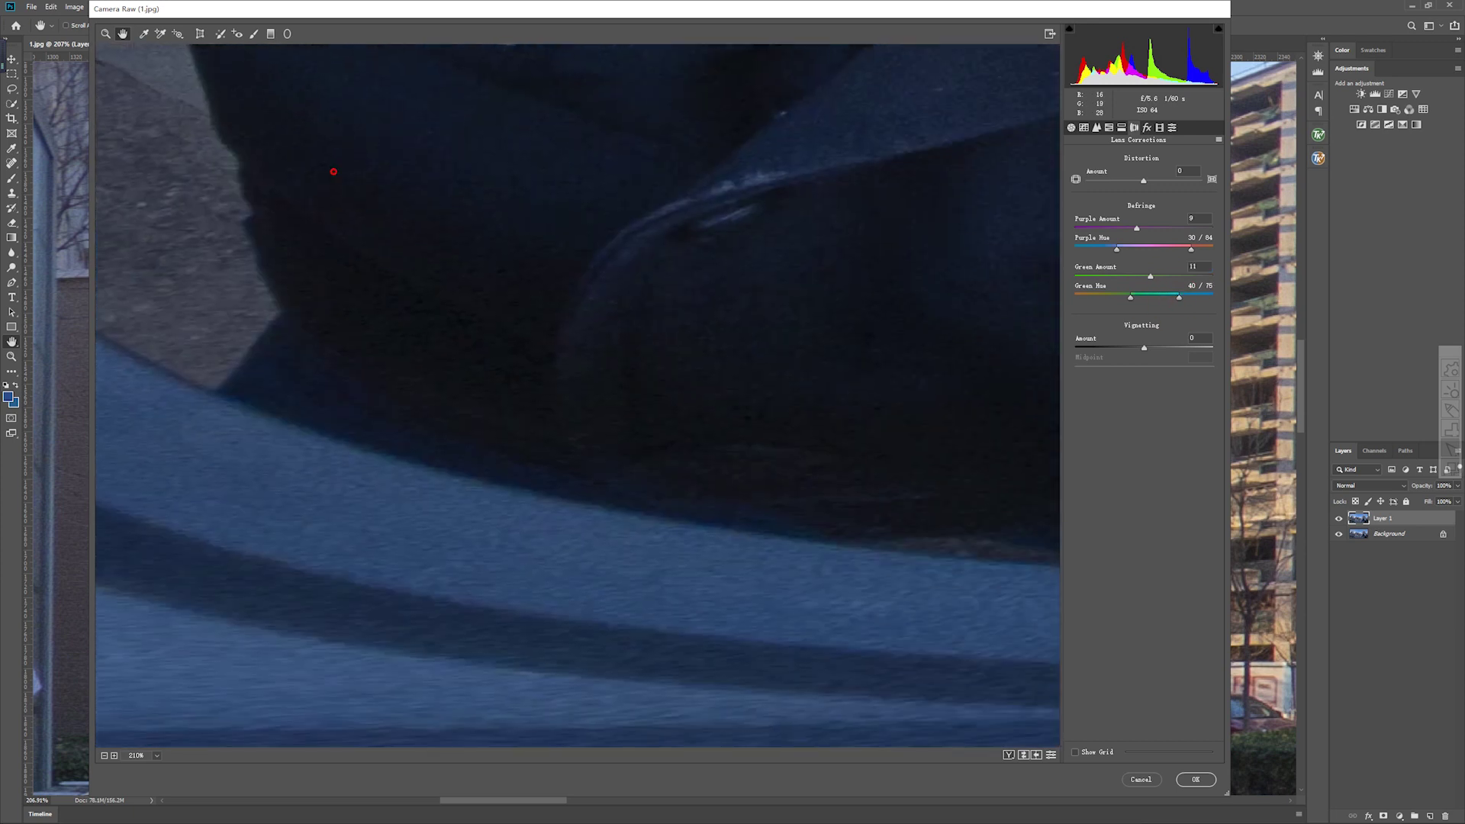
pyautogui.moveTo(672, 260); pyautogui.dragTo(404, 335)
pyautogui.moveTo(709, 229); pyautogui.dragTo(334, 391)
pyautogui.moveTo(682, 167); pyautogui.dragTo(422, 484)
pyautogui.moveTo(610, 191); pyautogui.dragTo(561, 595)
pyautogui.moveTo(579, 171); pyautogui.dragTo(565, 667)
pyautogui.moveTo(366, 305); pyautogui.dragTo(686, 513)
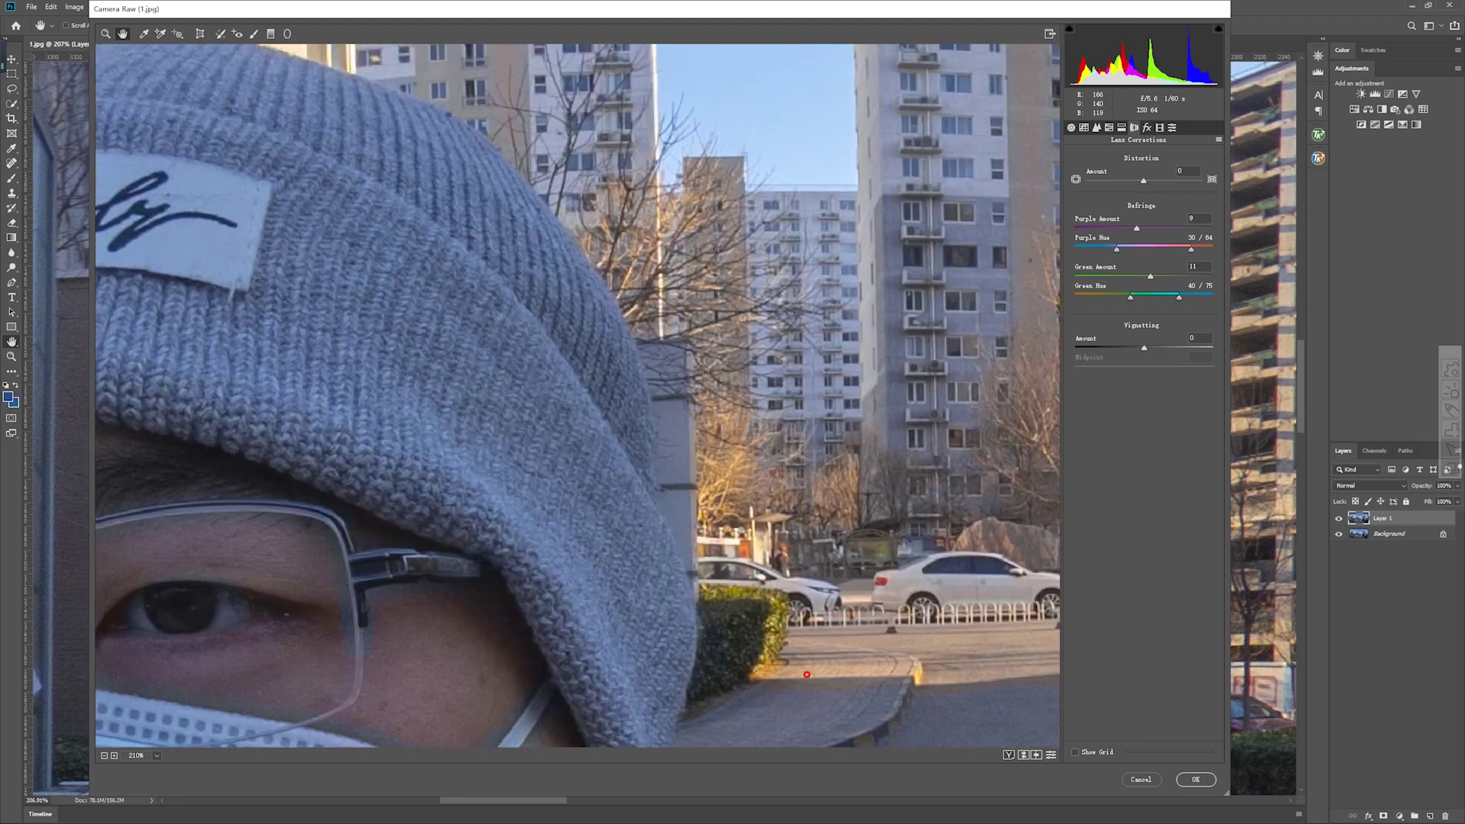
pyautogui.moveTo(359, 458); pyautogui.dragTo(923, 518)
pyautogui.moveTo(421, 553); pyautogui.dragTo(761, 156)
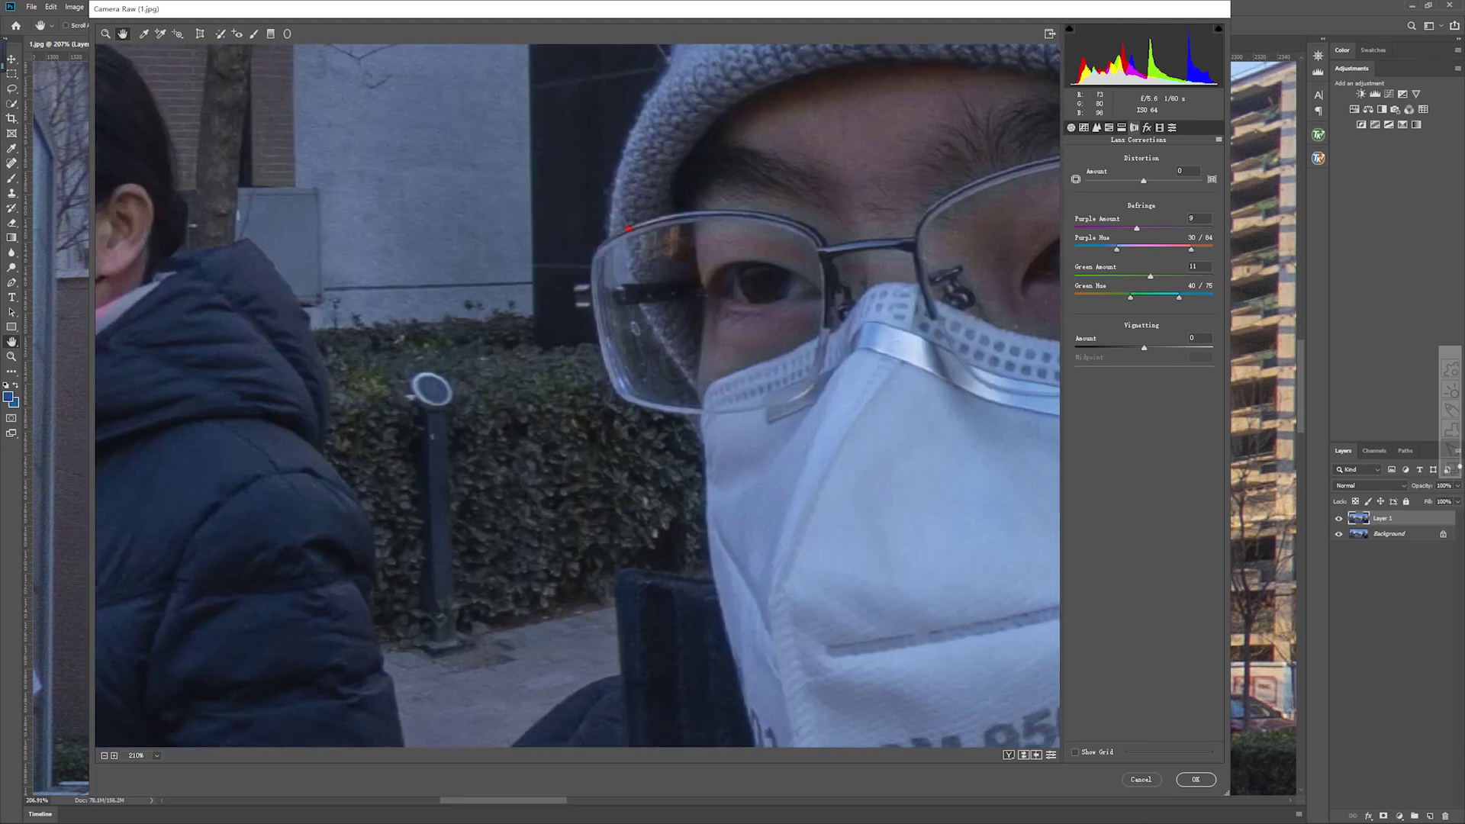
pyautogui.moveTo(763, 534); pyautogui.dragTo(733, 241)
pyautogui.moveTo(685, 389); pyautogui.dragTo(727, 466)
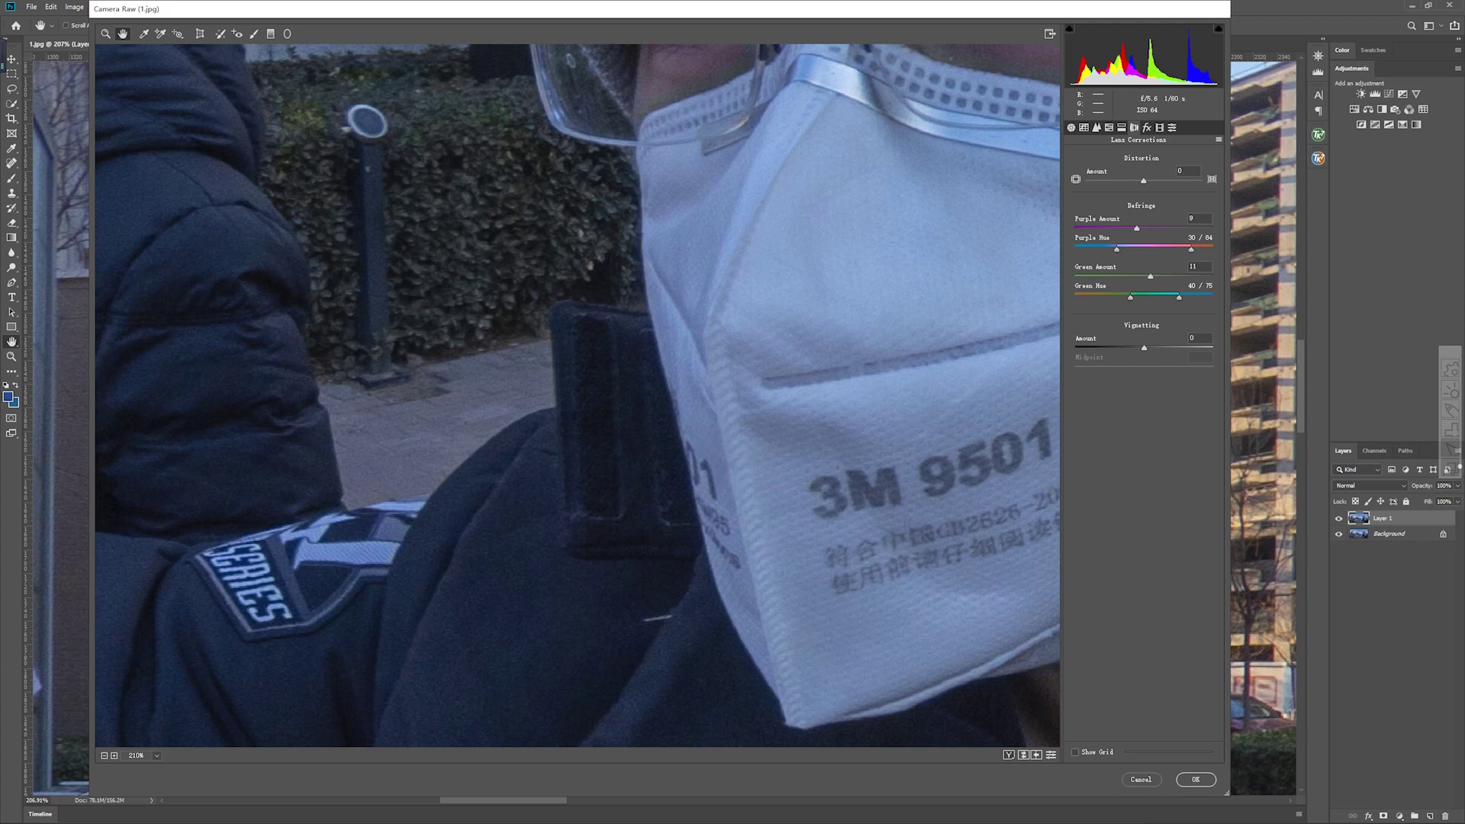
# Step: Readjust the Defringe purple amount after a comparison at zero and apply the Camera Raw Filter to the layer copy
pyautogui.moveTo(1136, 228); pyautogui.dragTo(1050, 229)
pyautogui.click(1155, 227)
pyautogui.click(1194, 777)
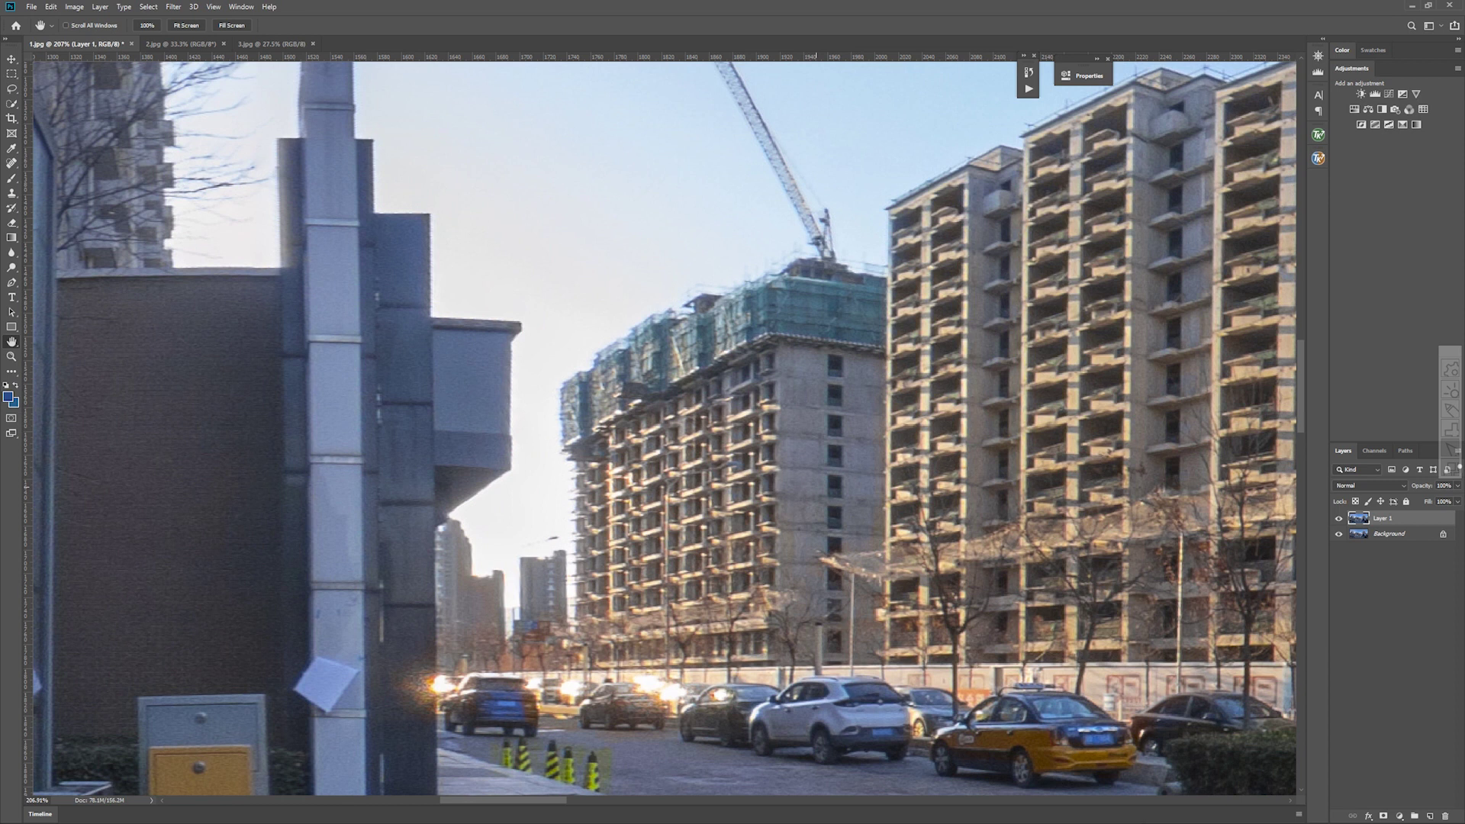
# Step: Add a black layer mask to Layer 1 and reveal the defringed layer with a large Eraser around the pillar left of the truck
pyautogui.keyDown('alt'); pyautogui.click(1384, 815); pyautogui.keyUp('alt')
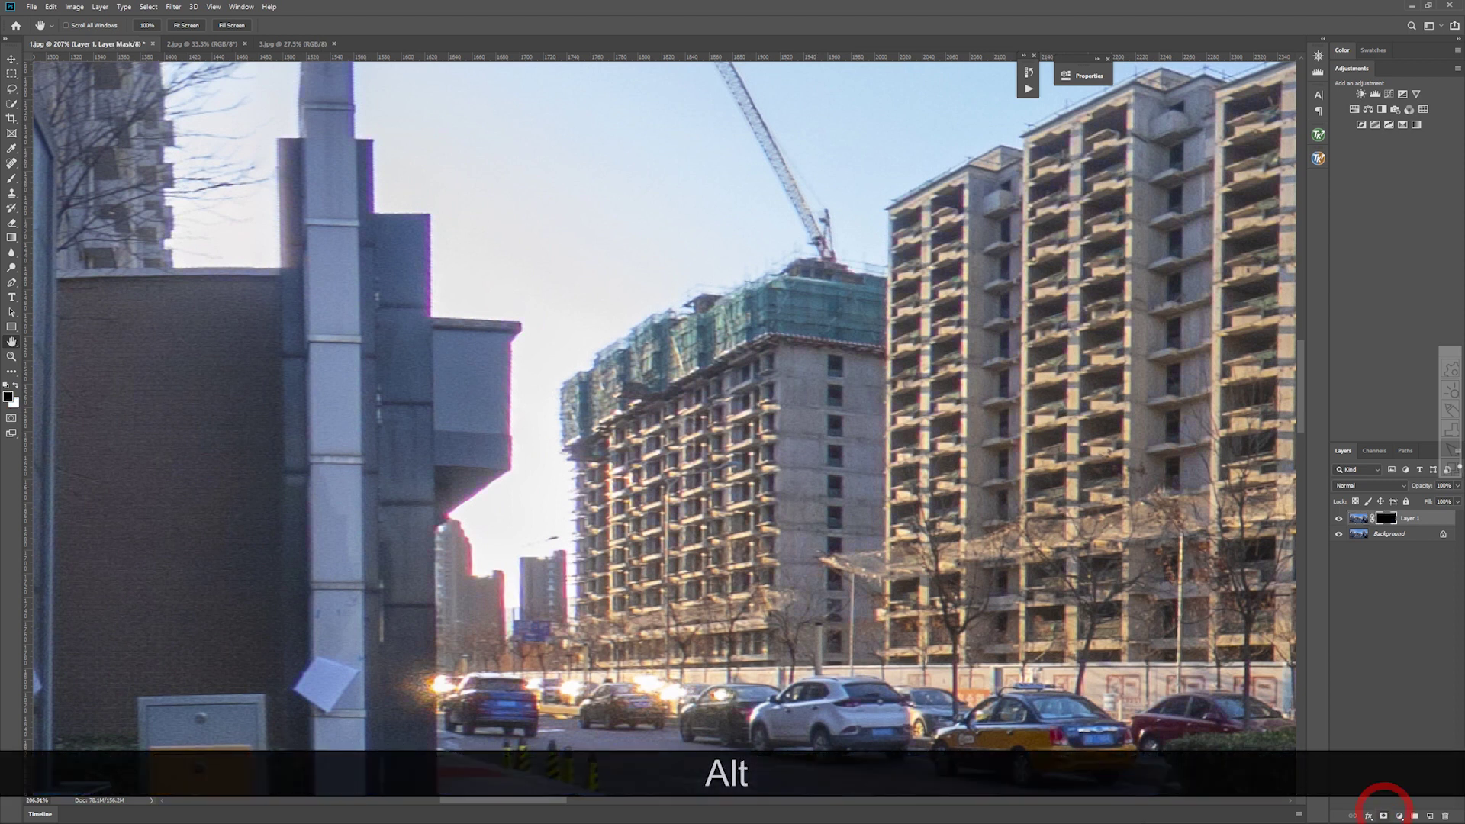
pyautogui.press('z')
pyautogui.press('e')
pyautogui.scroll(-3, 639, 496)
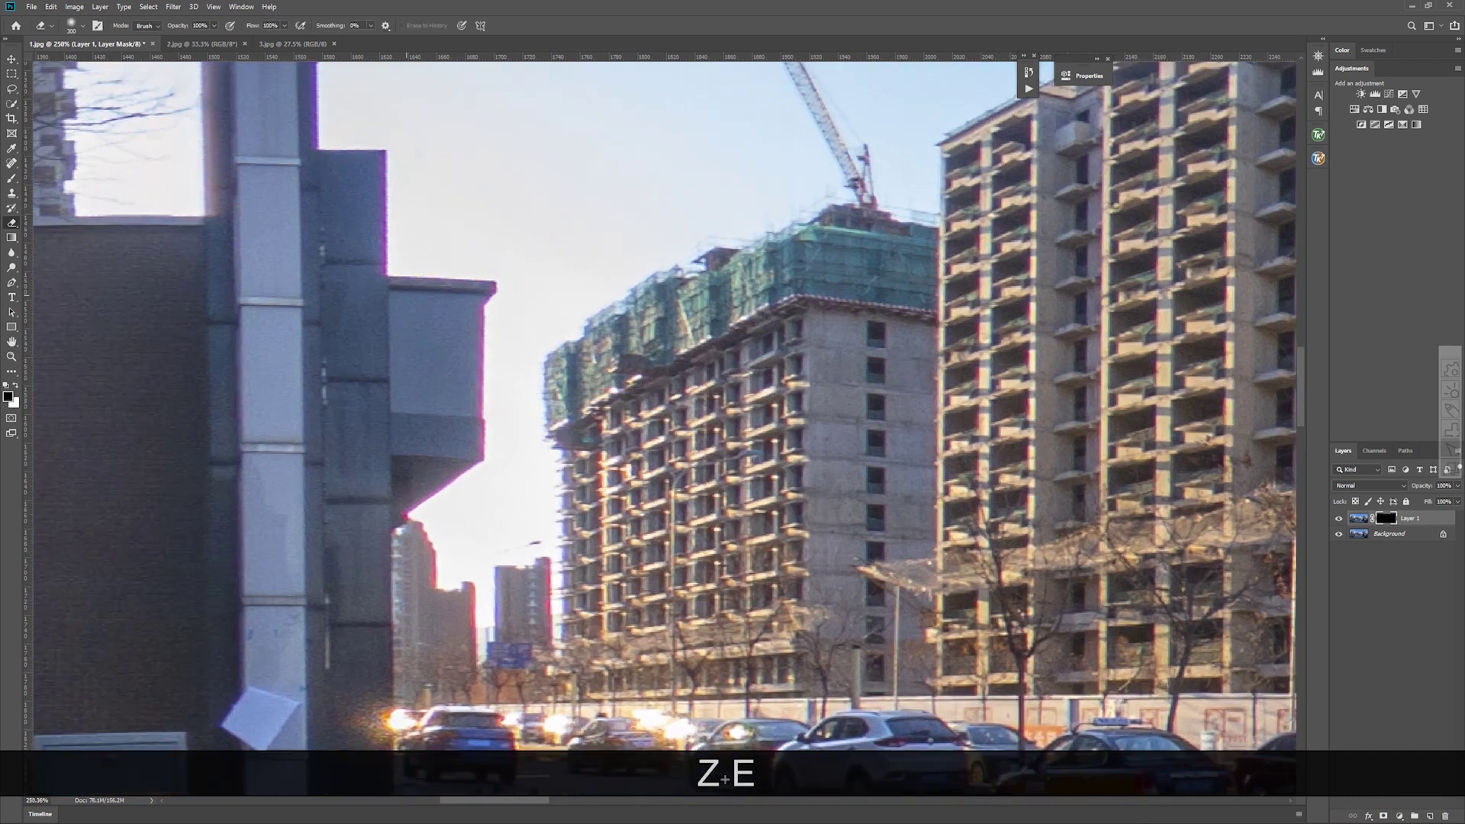
pyautogui.press(']')
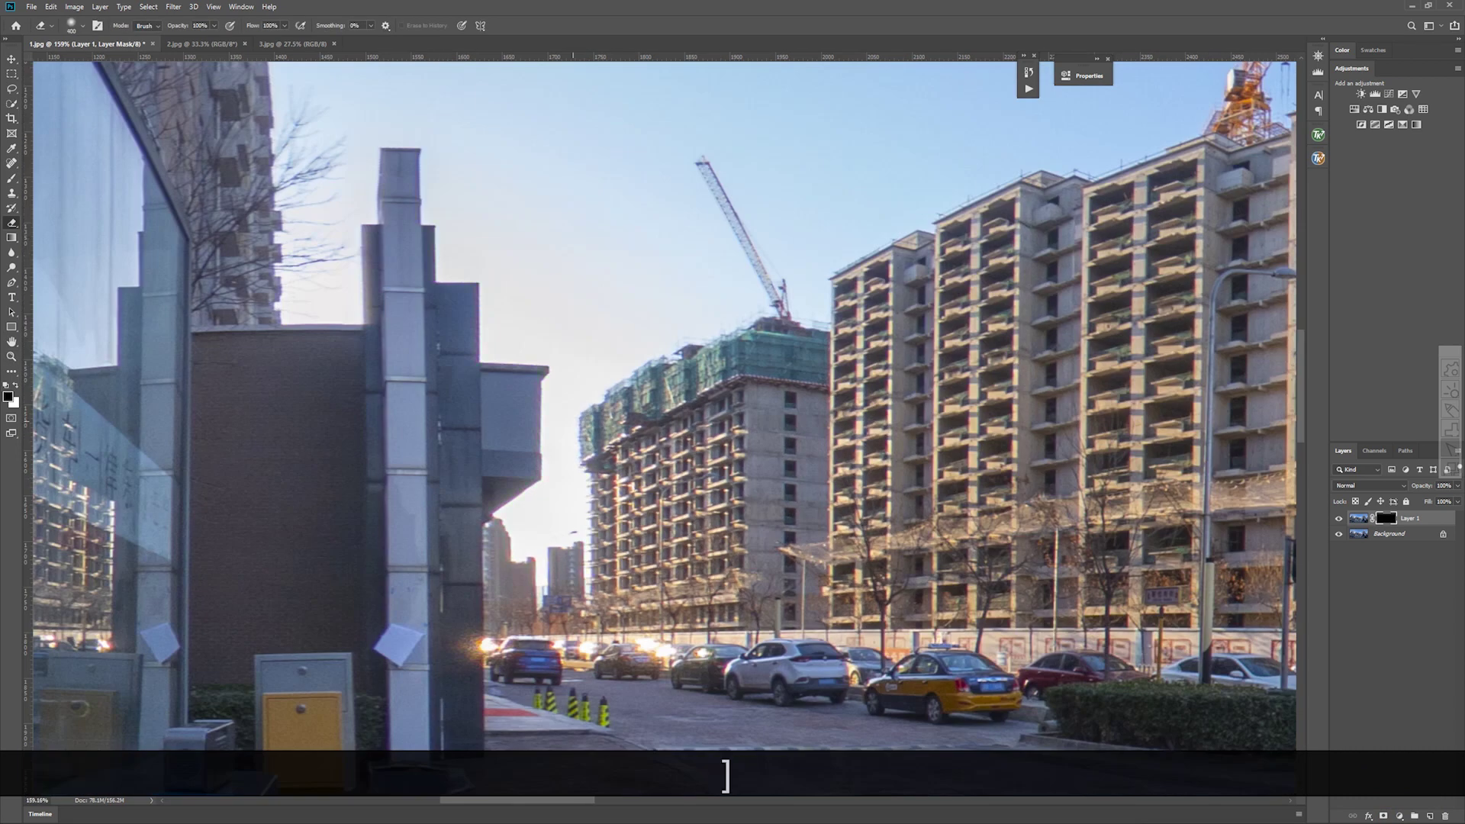
pyautogui.scroll(-2, 639, 496)
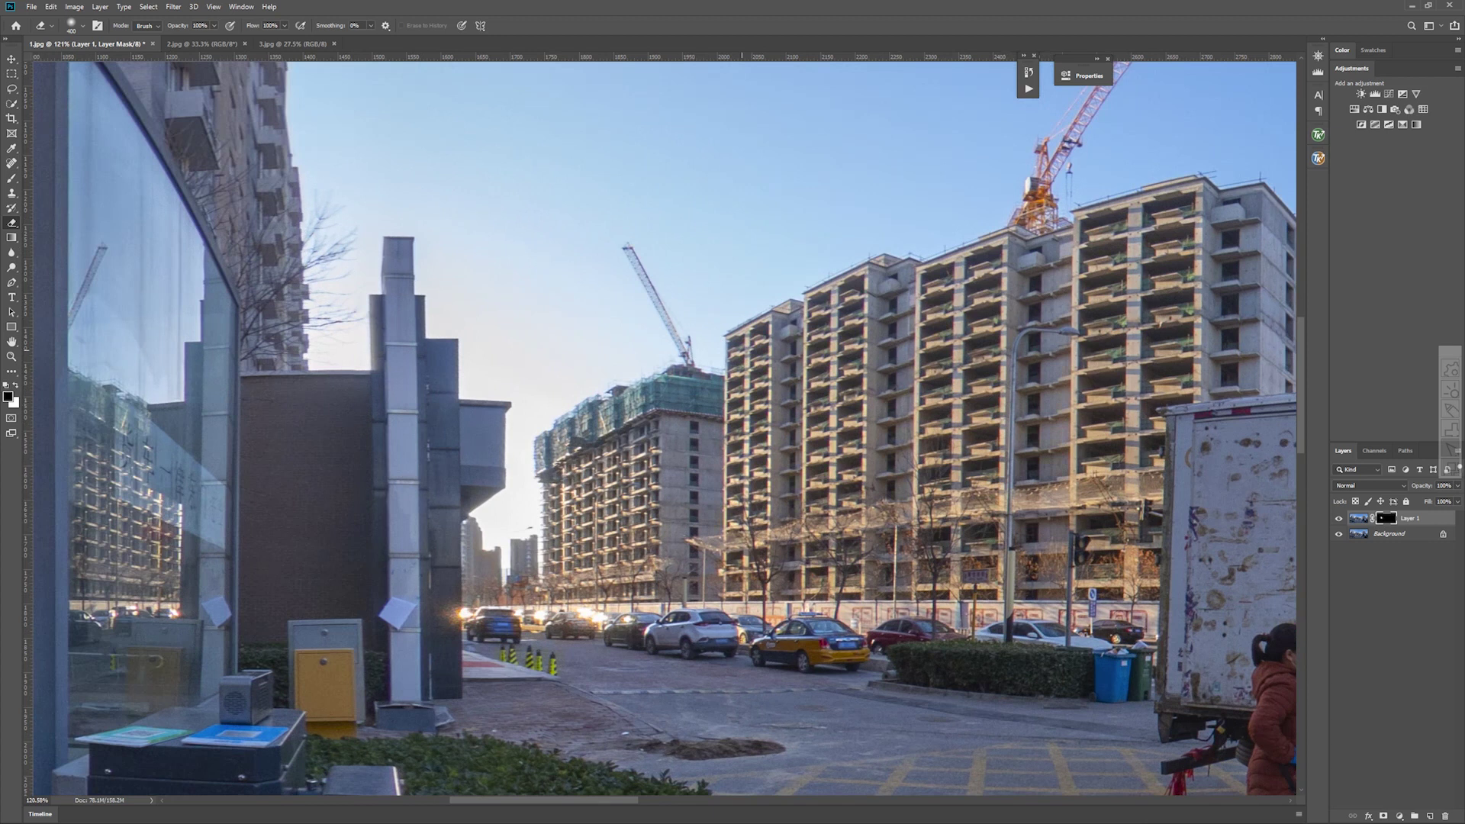
# Step: Reveal the defringed layer on the mask with a smaller Eraser over the sunlit buildings and road signs right of the truck
pyautogui.press('h')
pyautogui.moveTo(620, 372); pyautogui.dragTo(4, 289)
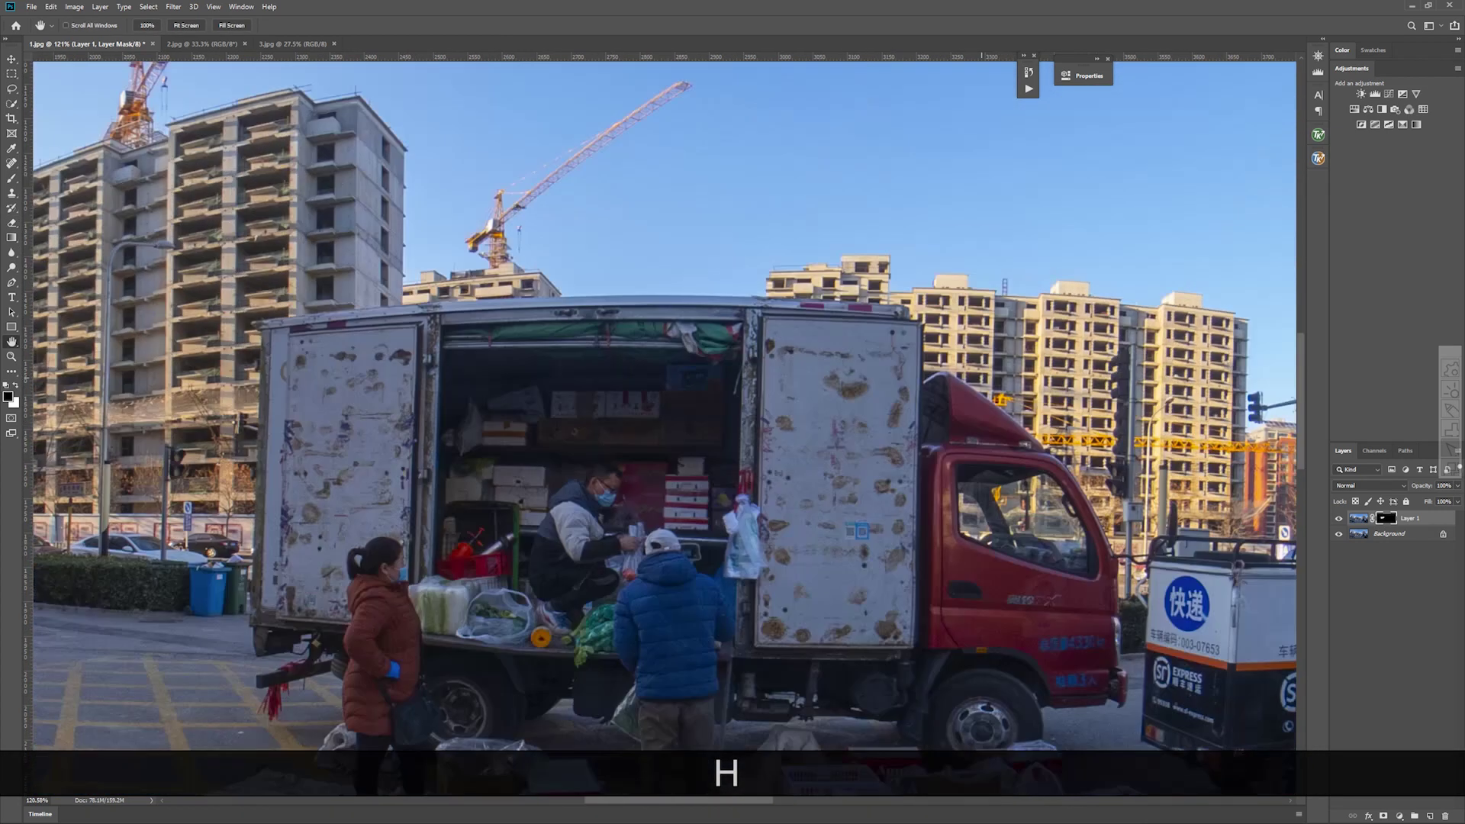
pyautogui.moveTo(705, 361); pyautogui.dragTo(176, 340)
pyautogui.moveTo(779, 348); pyautogui.dragTo(309, 273)
pyautogui.press('e')
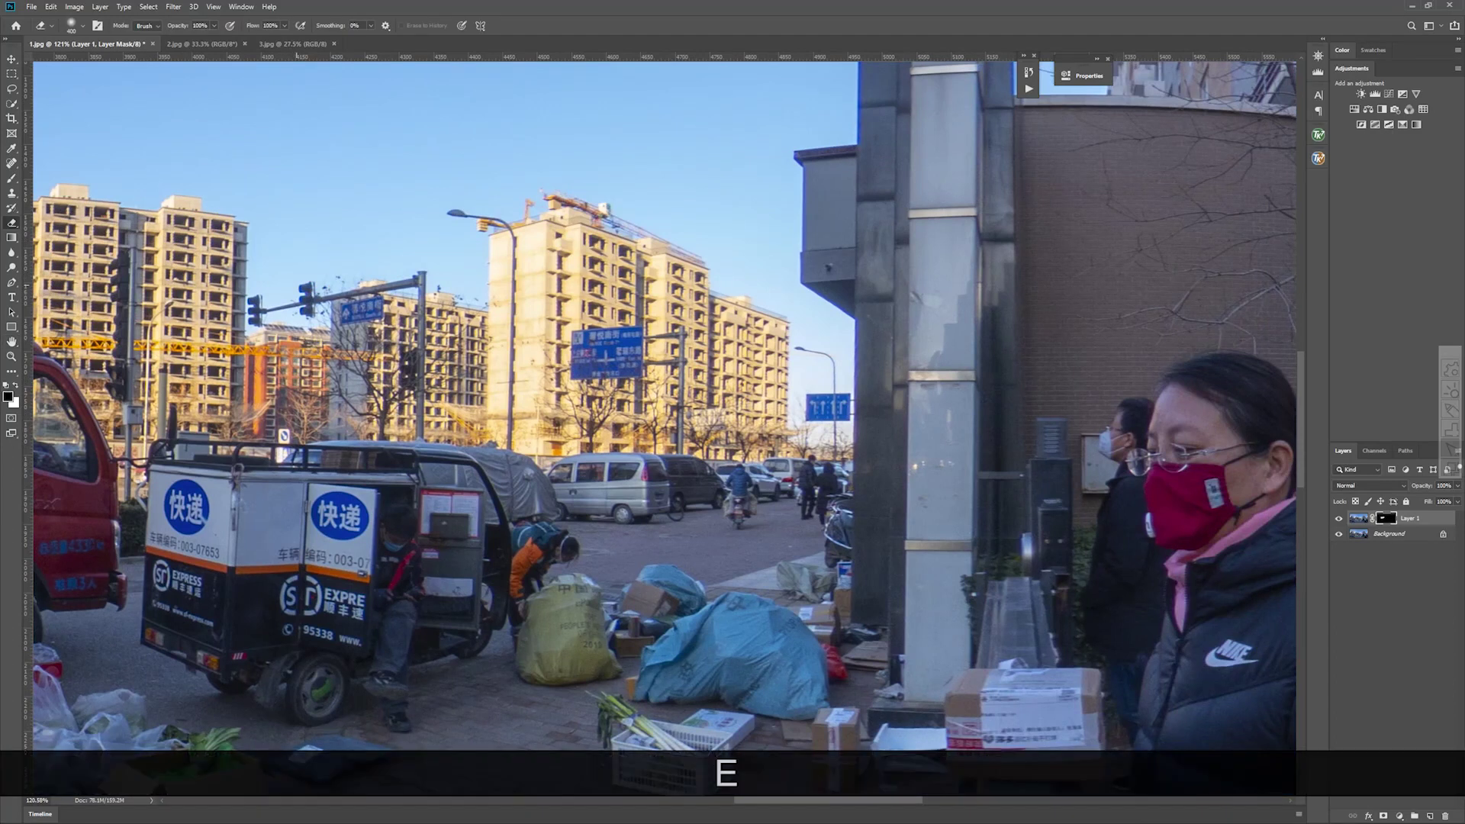
pyautogui.press('[')
pyautogui.press('[')
pyautogui.press('[')
pyautogui.press('[')
pyautogui.press('[')
pyautogui.press('[')
pyautogui.scroll(-2, 248, 313)
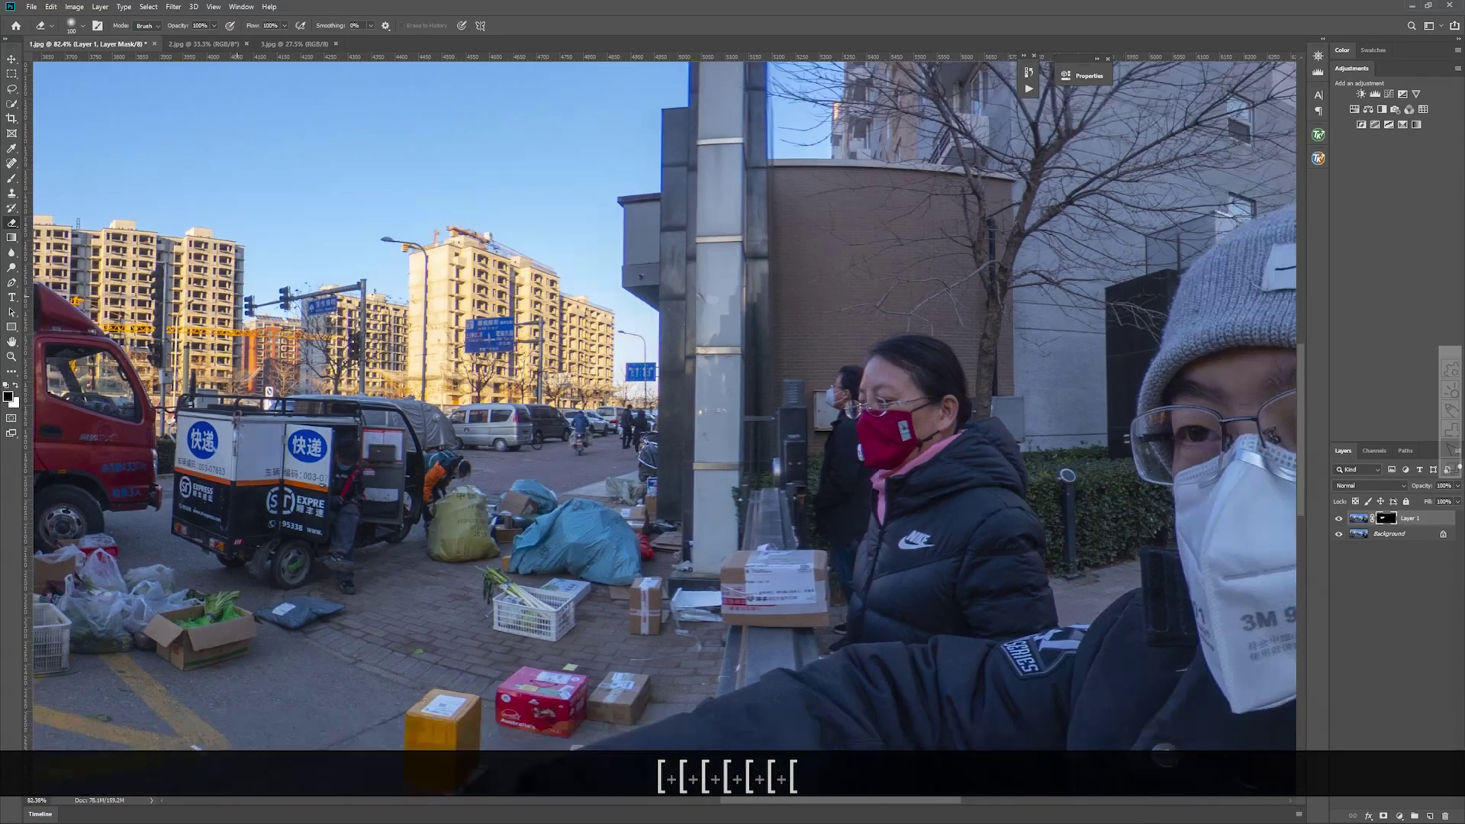
pyautogui.scroll(5, 251, 306)
pyautogui.press('[')
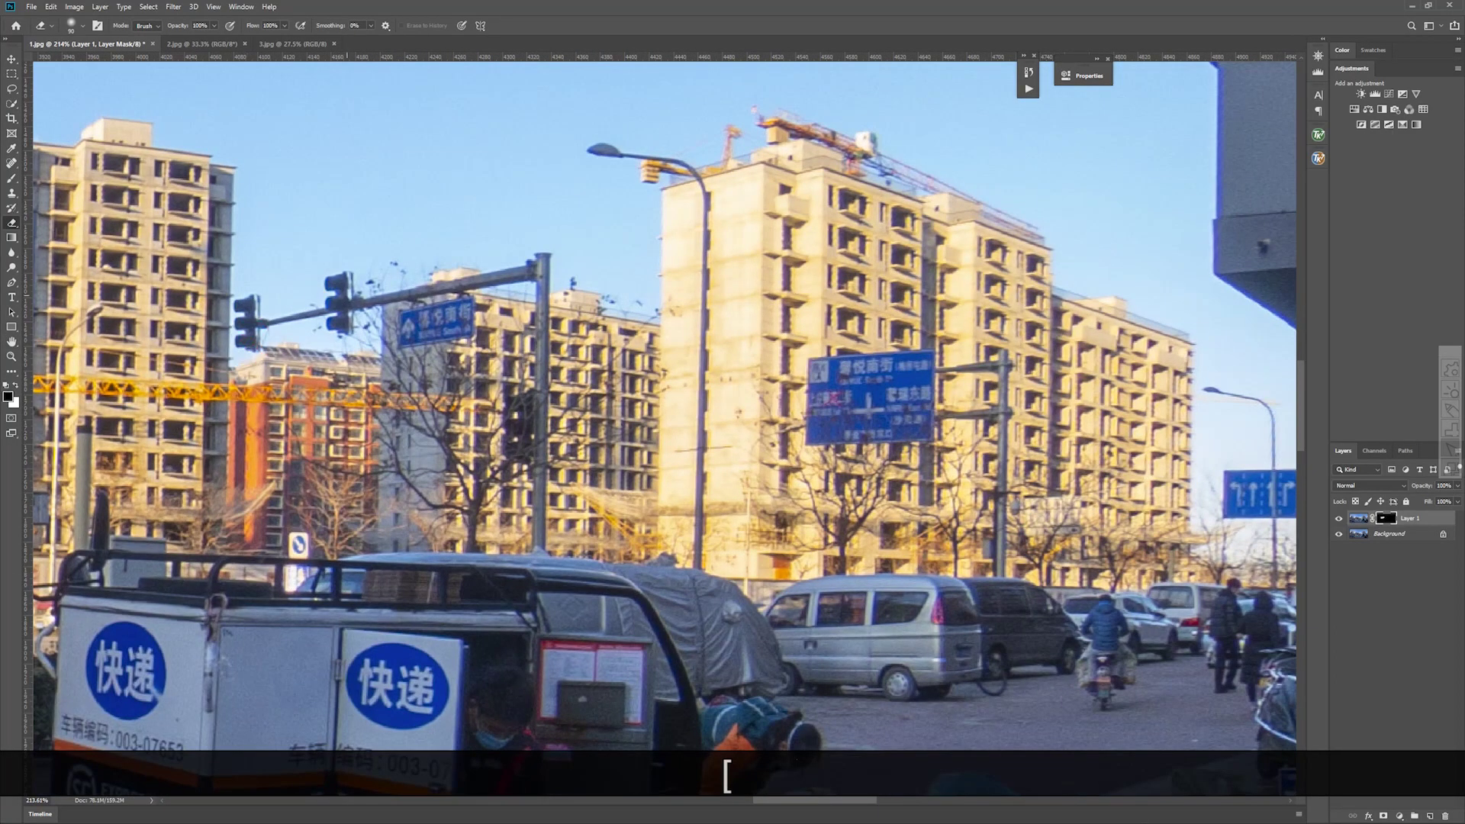
pyautogui.scroll(-2, 327, 310)
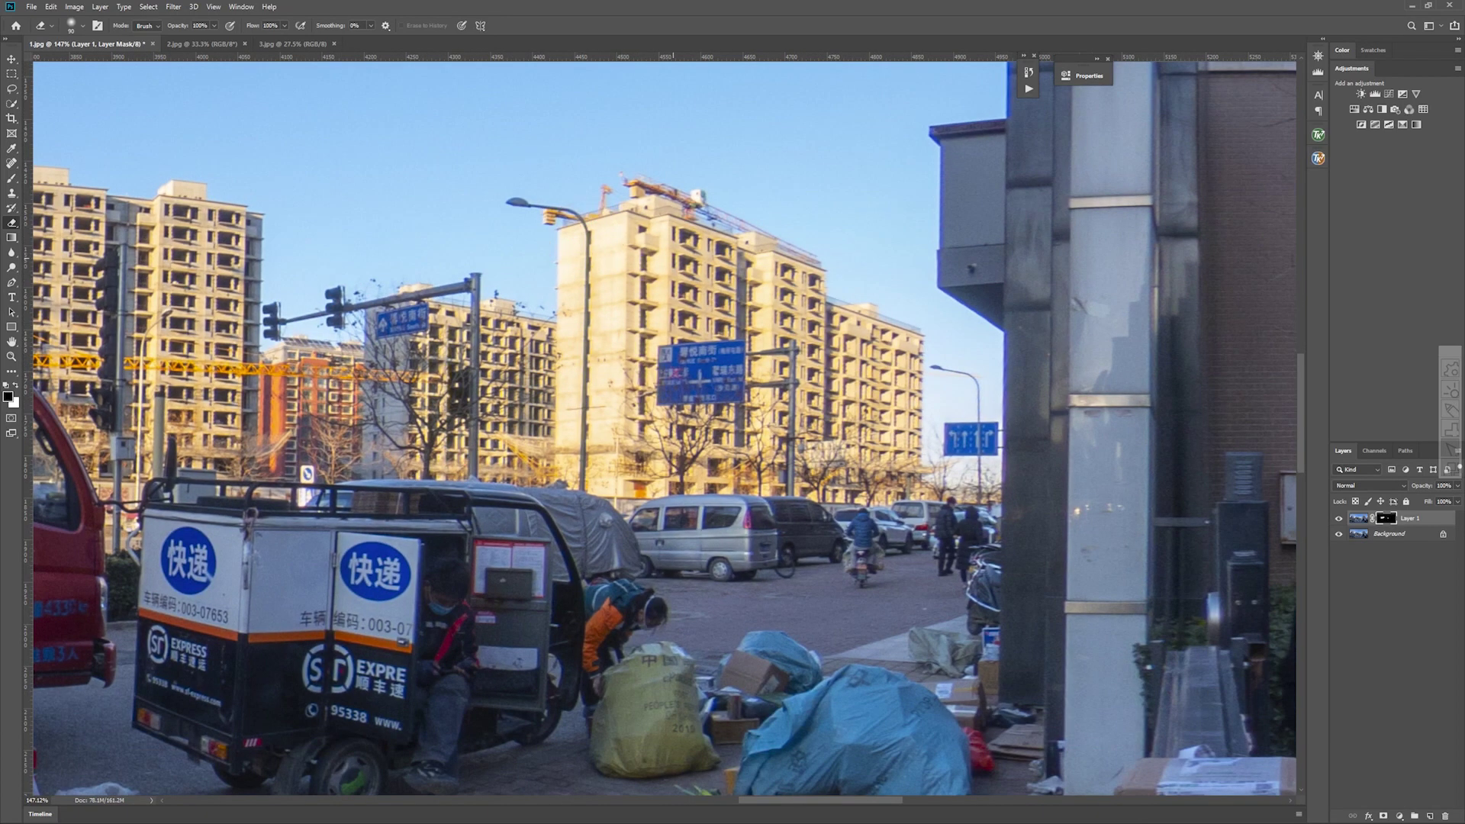
# Step: Enlarge the Eraser and reveal the defringed layer along the edges of the tall grey pillar right of the buildings
pyautogui.press(']')
pyautogui.press(']')
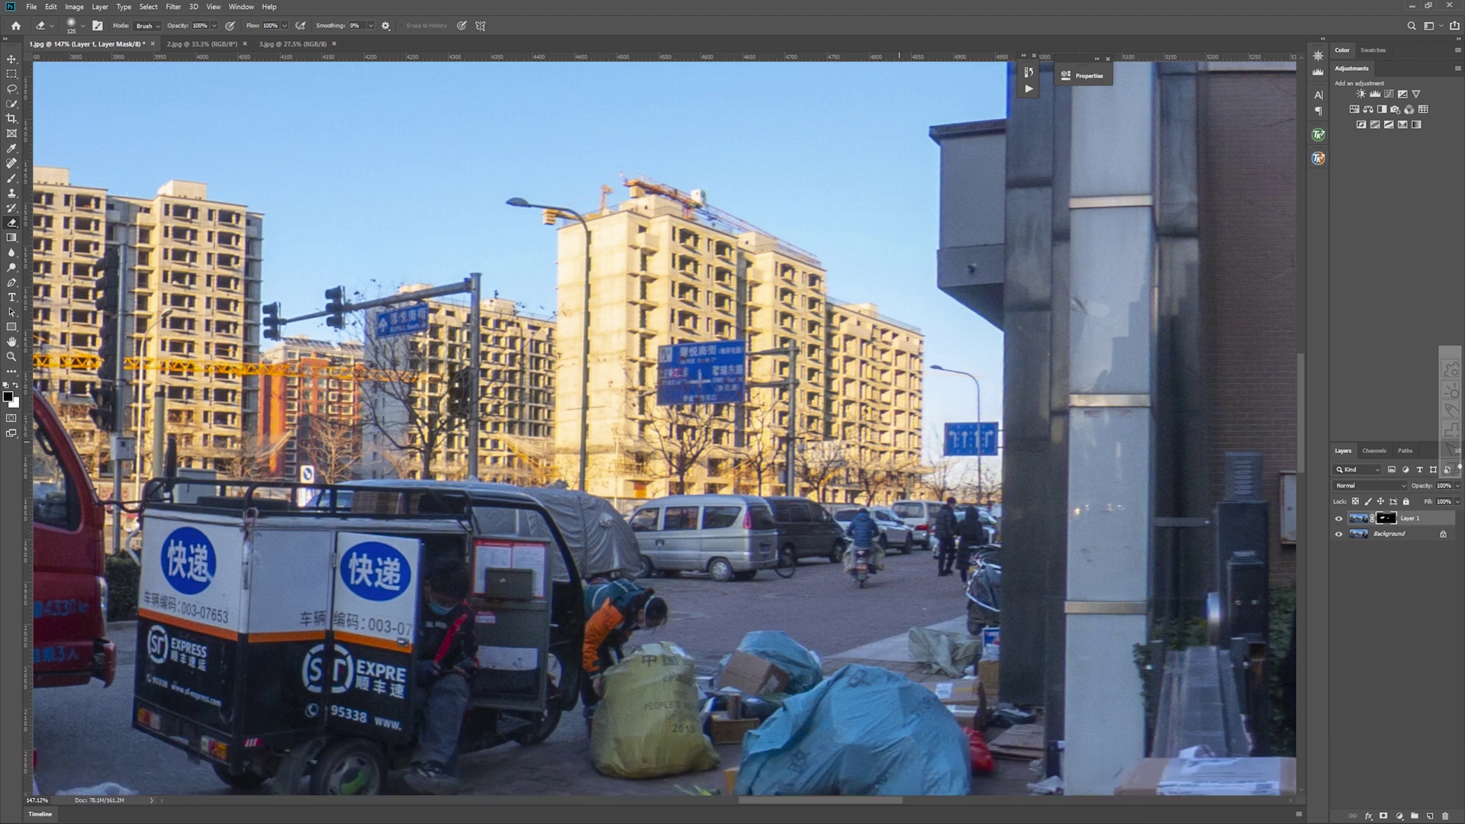
pyautogui.press('h')
pyautogui.moveTo(948, 261); pyautogui.dragTo(601, 554)
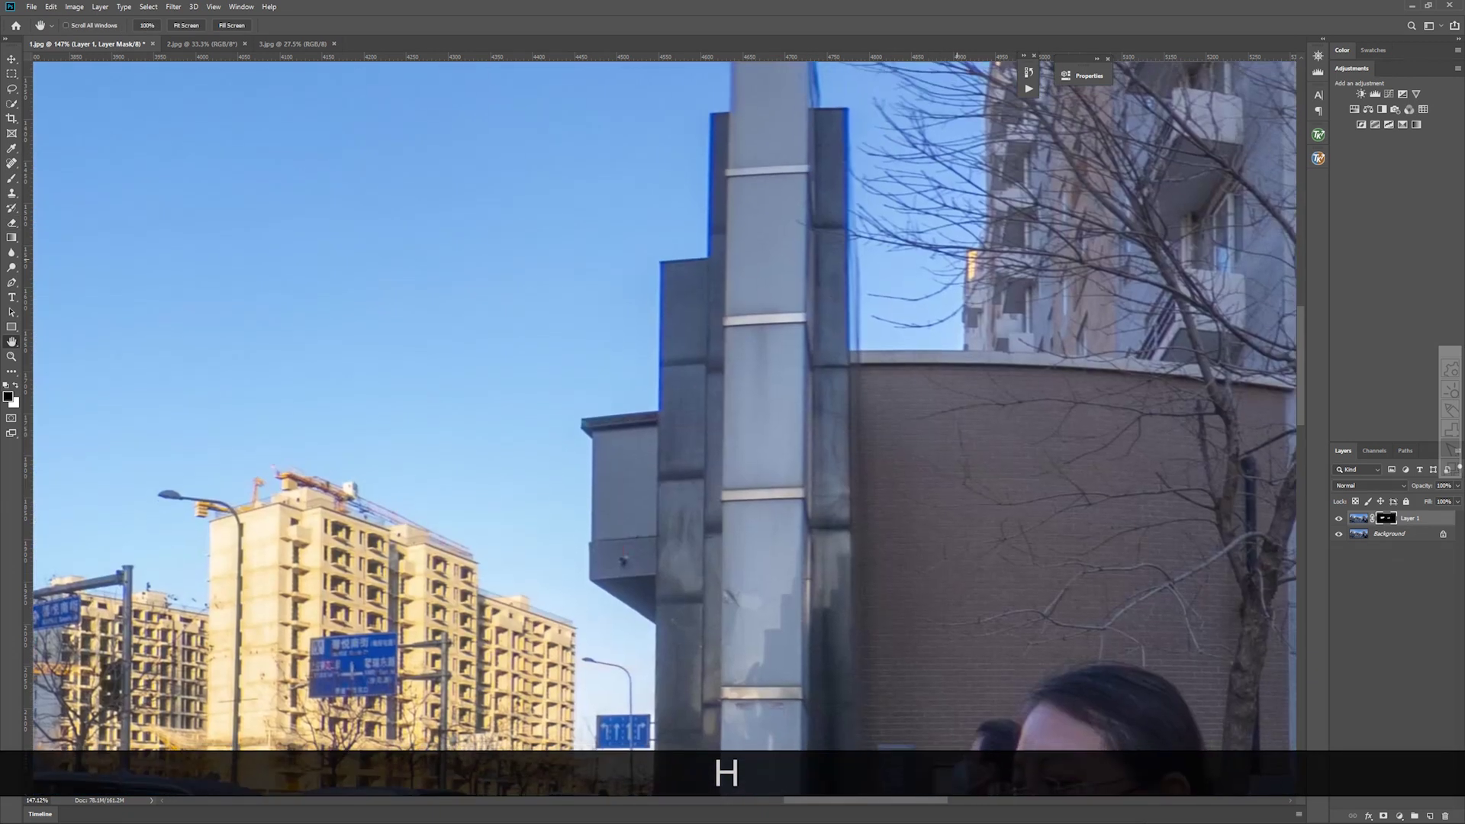
pyautogui.press('e')
pyautogui.press('h')
pyautogui.moveTo(683, 238); pyautogui.dragTo(586, 574)
pyautogui.press('e')
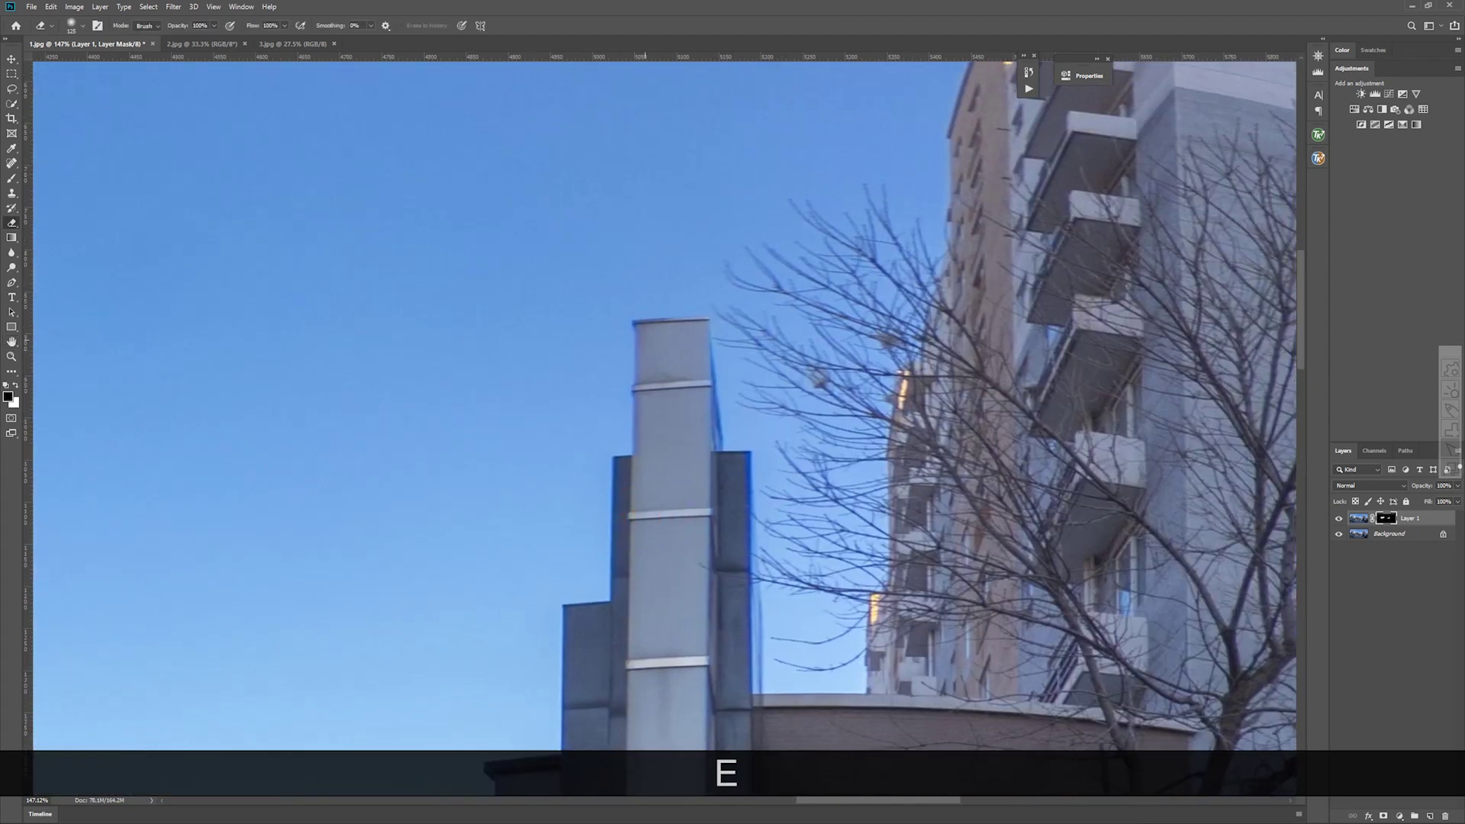
pyautogui.press('h')
pyautogui.moveTo(784, 606); pyautogui.dragTo(960, 251)
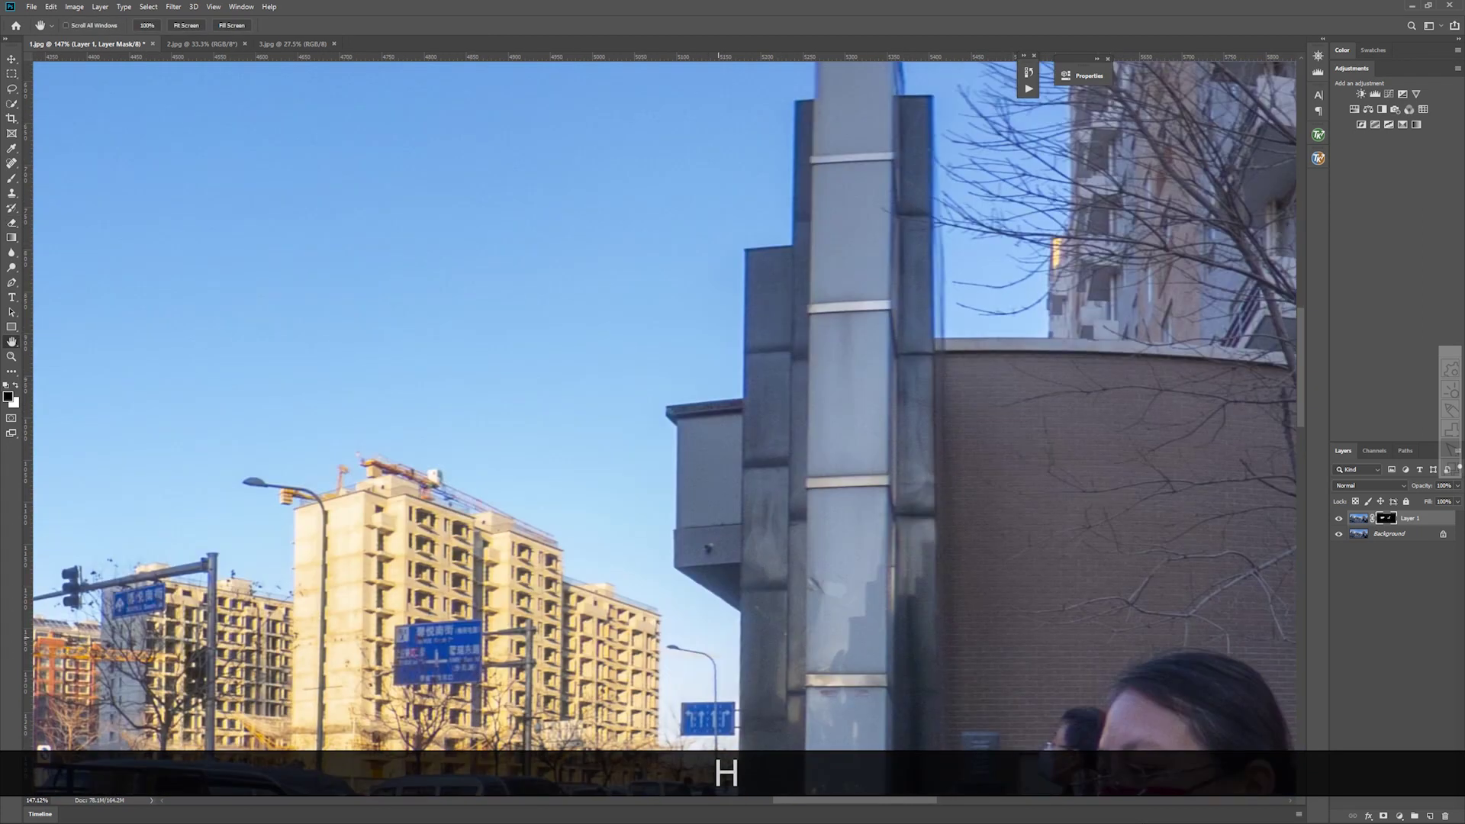
pyautogui.press('e')
# Step: Reveal the defringed layer along the edge of the man's white face mask and swap the foreground and background colours
pyautogui.scroll(-11, 655, 526)
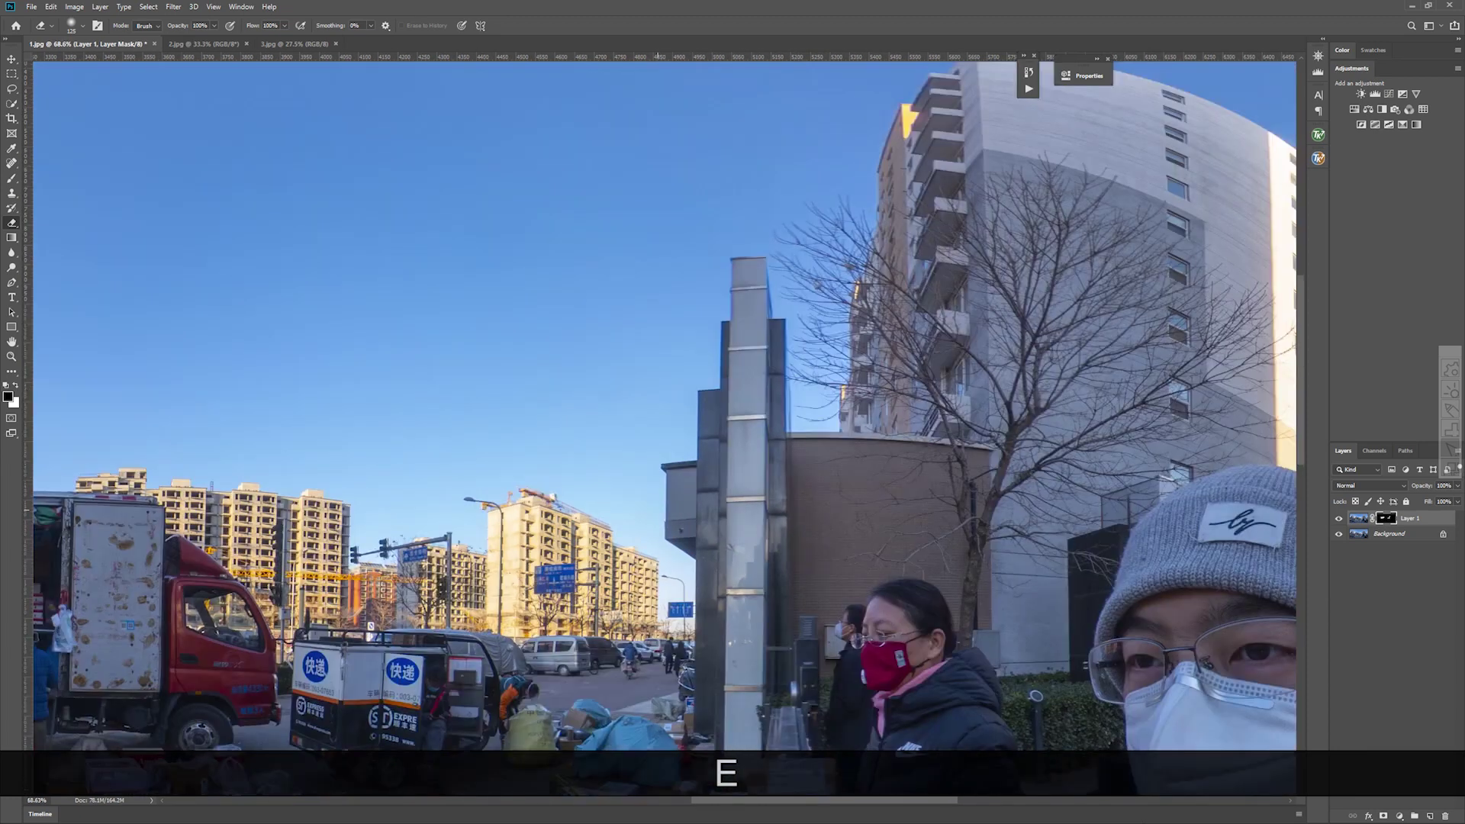
pyautogui.press('h')
pyautogui.moveTo(794, 583); pyautogui.dragTo(1175, 550)
pyautogui.moveTo(570, 421); pyautogui.dragTo(477, 407)
pyautogui.press('e')
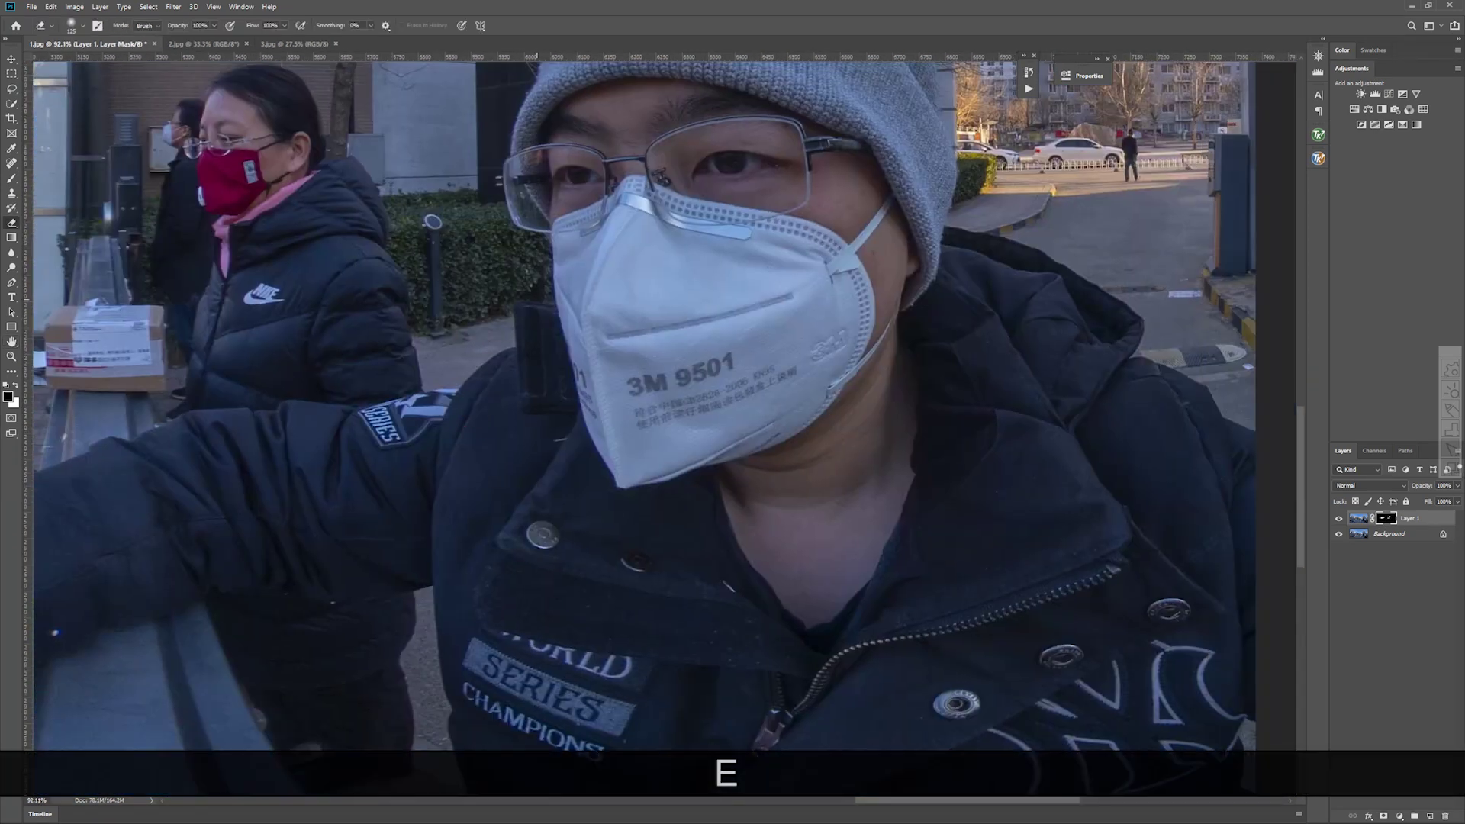
pyautogui.click(558, 317)
pyautogui.press('h')
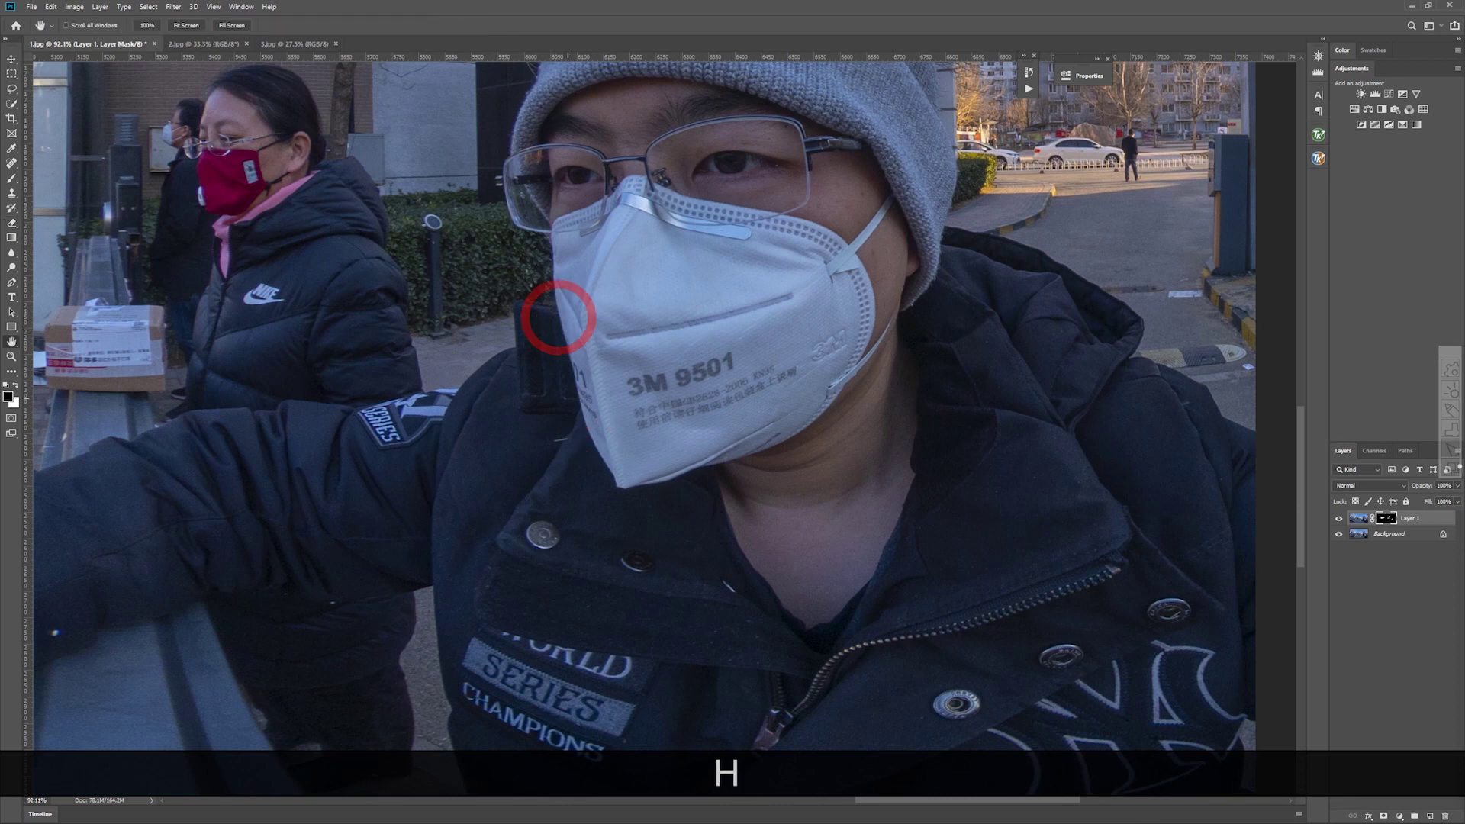
pyautogui.press('e')
pyautogui.press('w')
pyautogui.press('x')
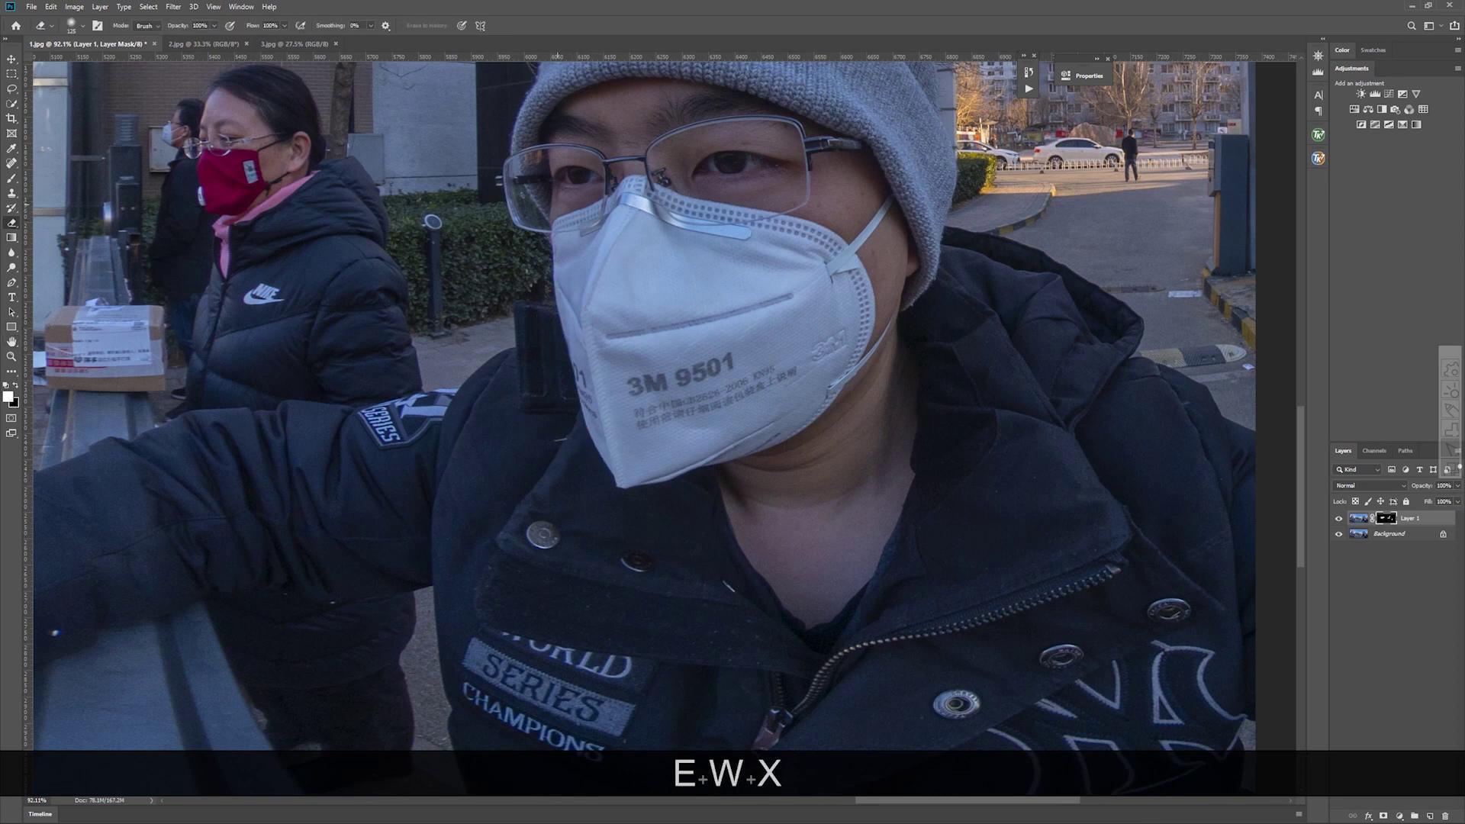
# Step: Check the jacket and blue ledge, and review the whole masked panorama and the truck area
pyautogui.press('h')
pyautogui.moveTo(613, 527); pyautogui.dragTo(690, 137)
pyautogui.press('e')
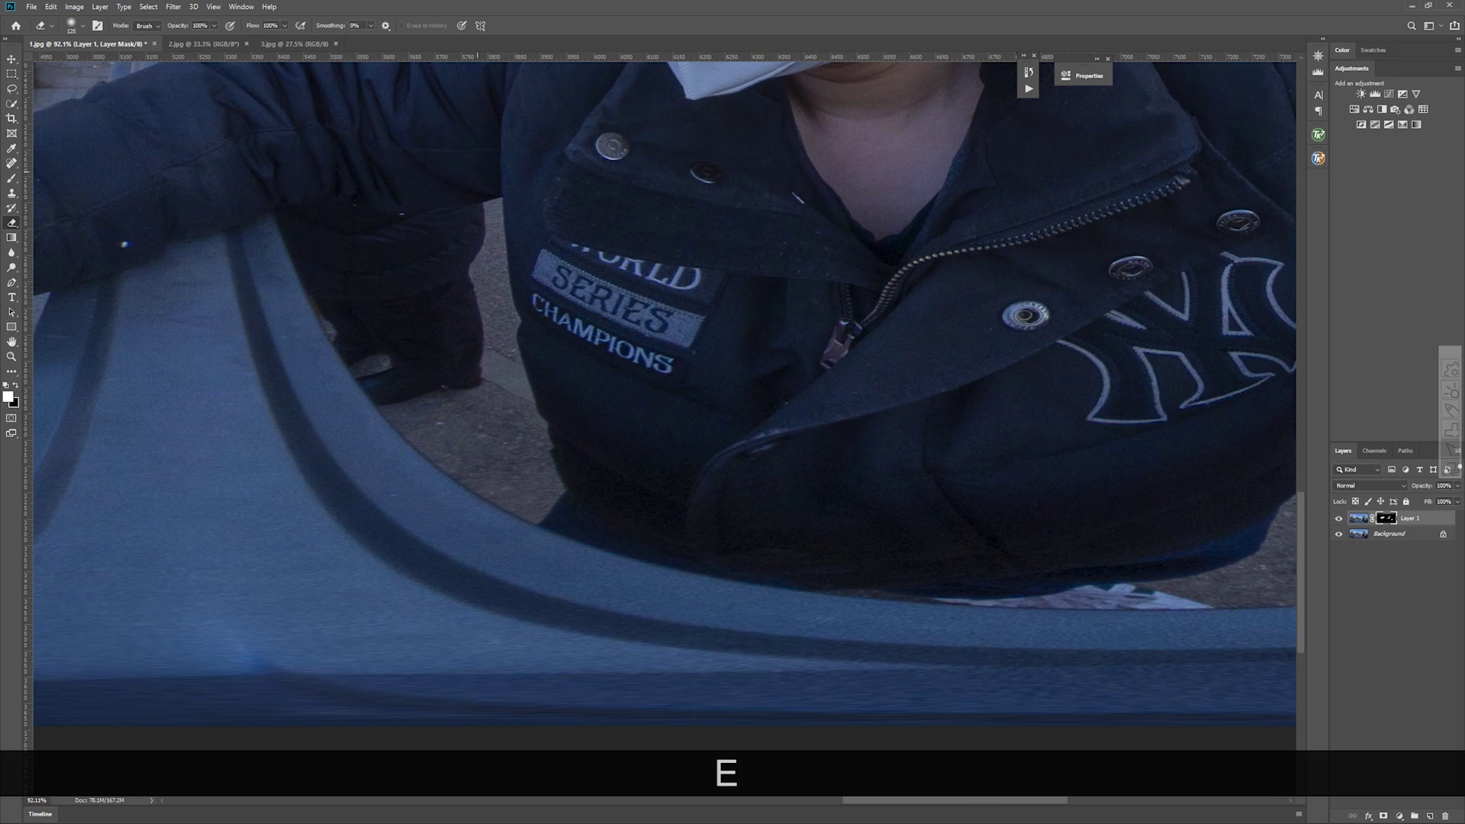
pyautogui.scroll(1, 811, 526)
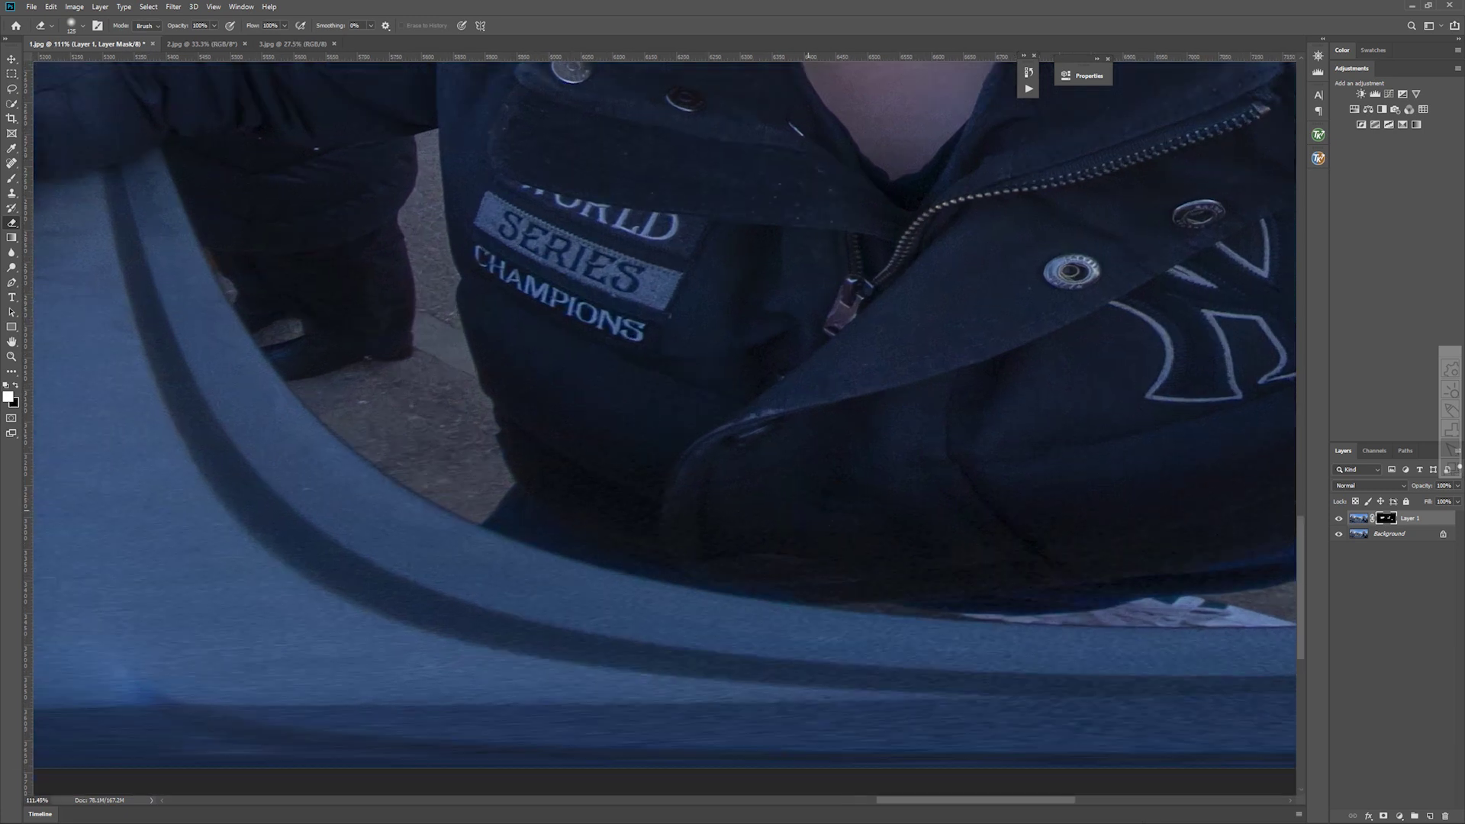
pyautogui.scroll(-9, 808, 509)
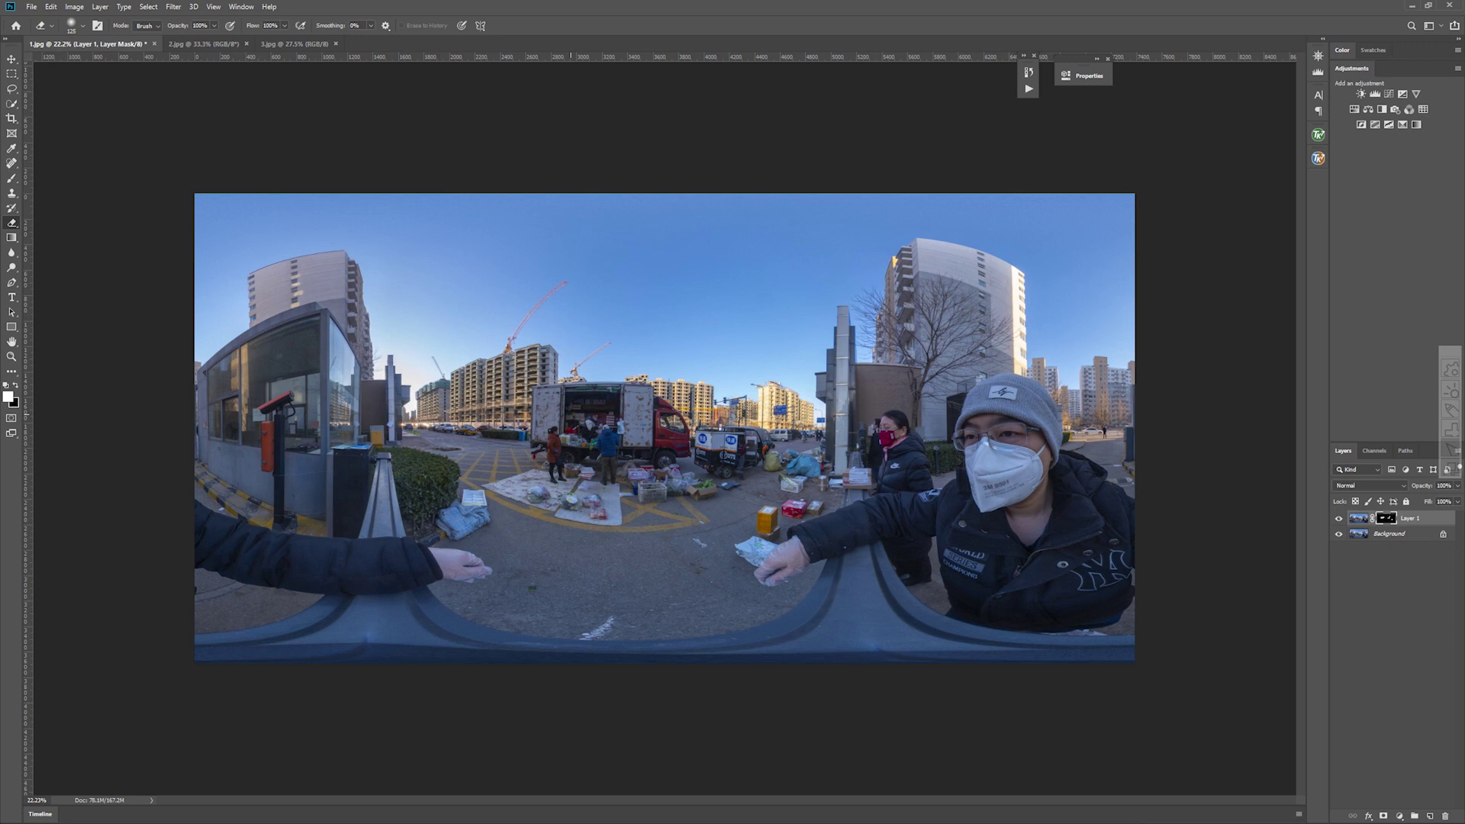
pyautogui.scroll(4, 498, 394)
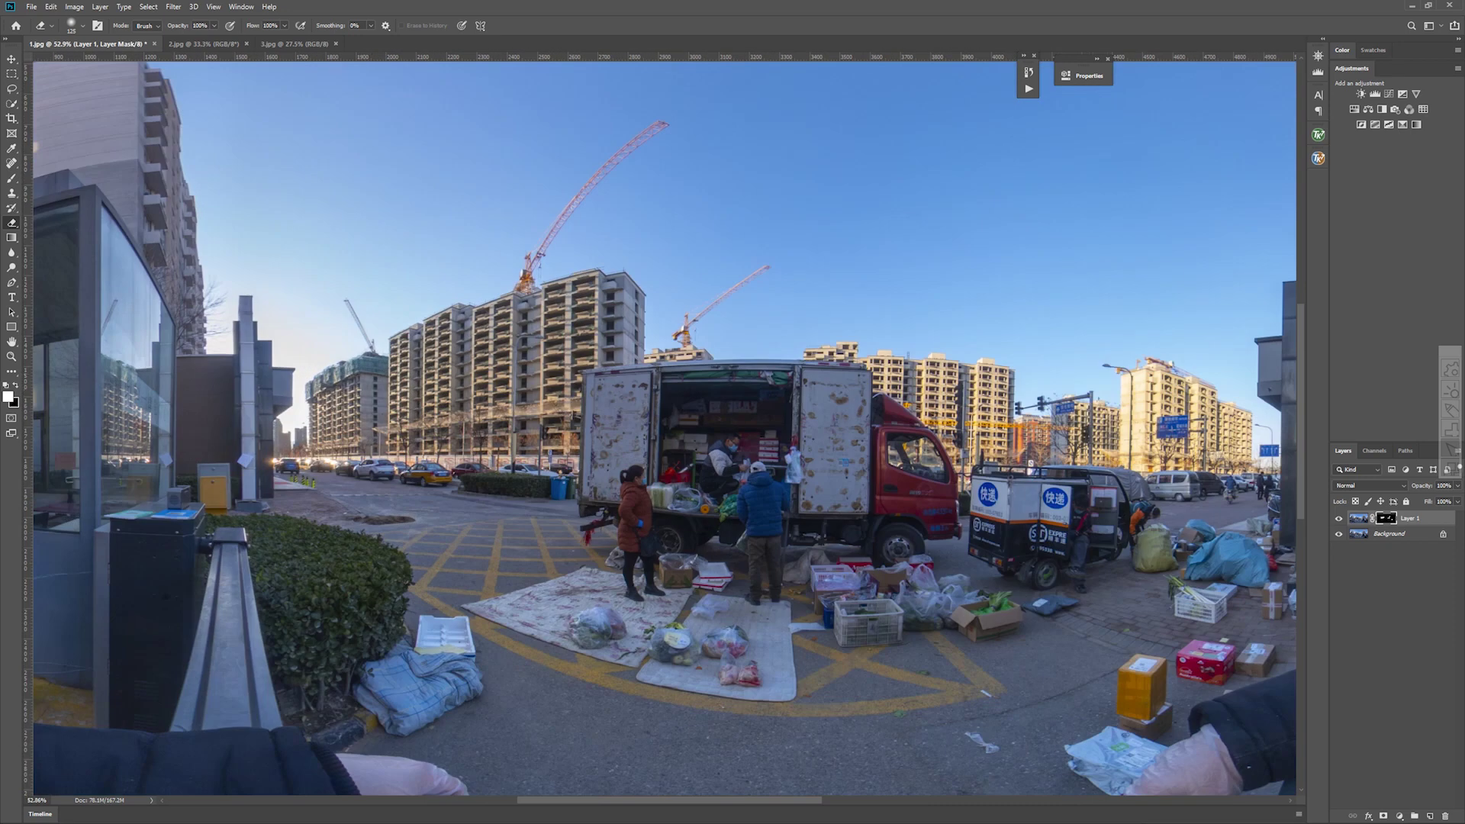
# Step: Merge the masked defringed layer down into the background of 1.jpg
pyautogui.hotkey('ctrl', 'e')
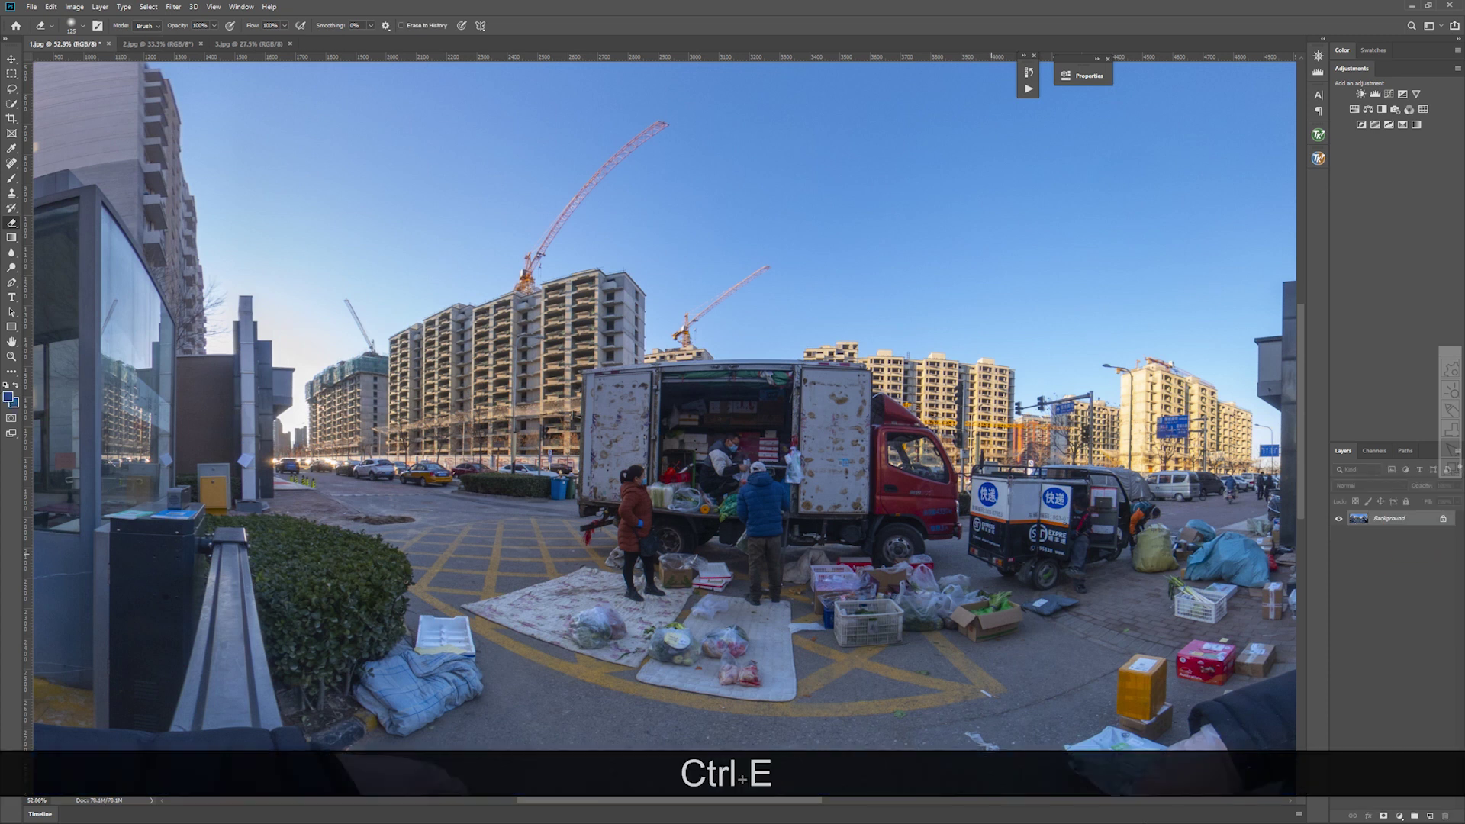
pyautogui.press('h')
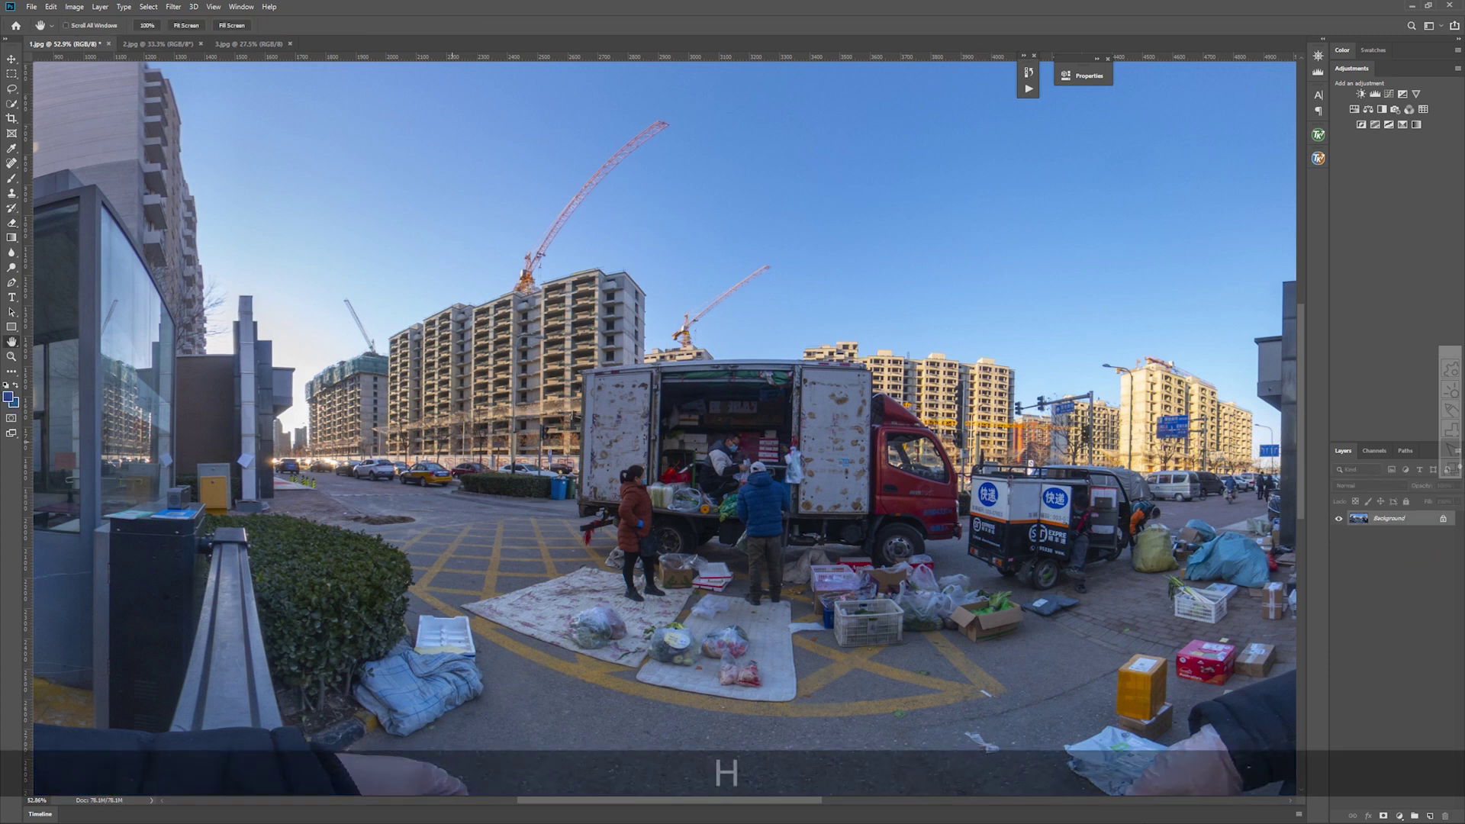
pyautogui.moveTo(336, 374); pyautogui.dragTo(729, 502)
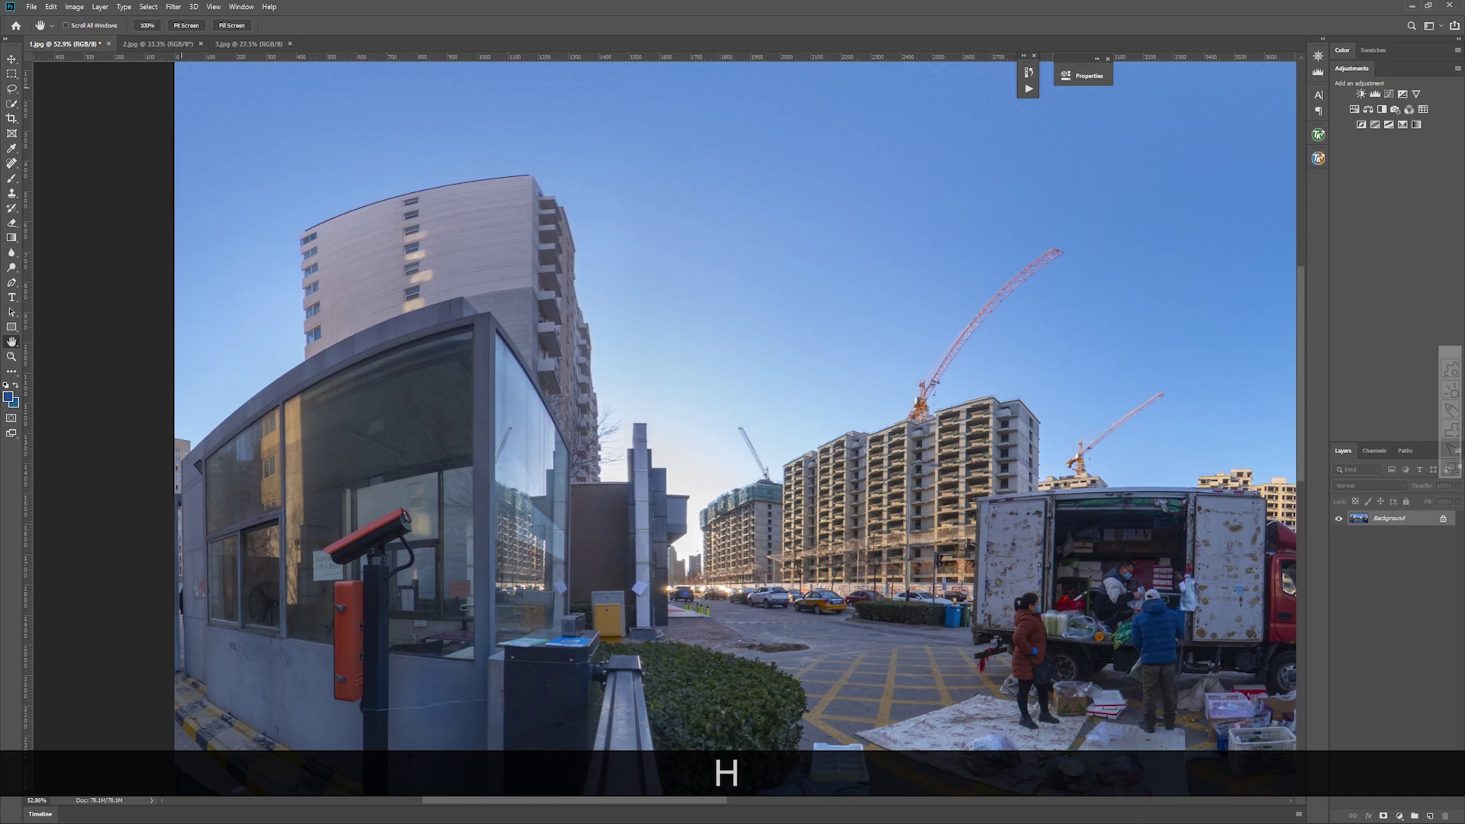
# Step: Switch to 2.jpg and duplicate its background layer, focusing on the light strip along the entrance gate
pyautogui.click(163, 44)
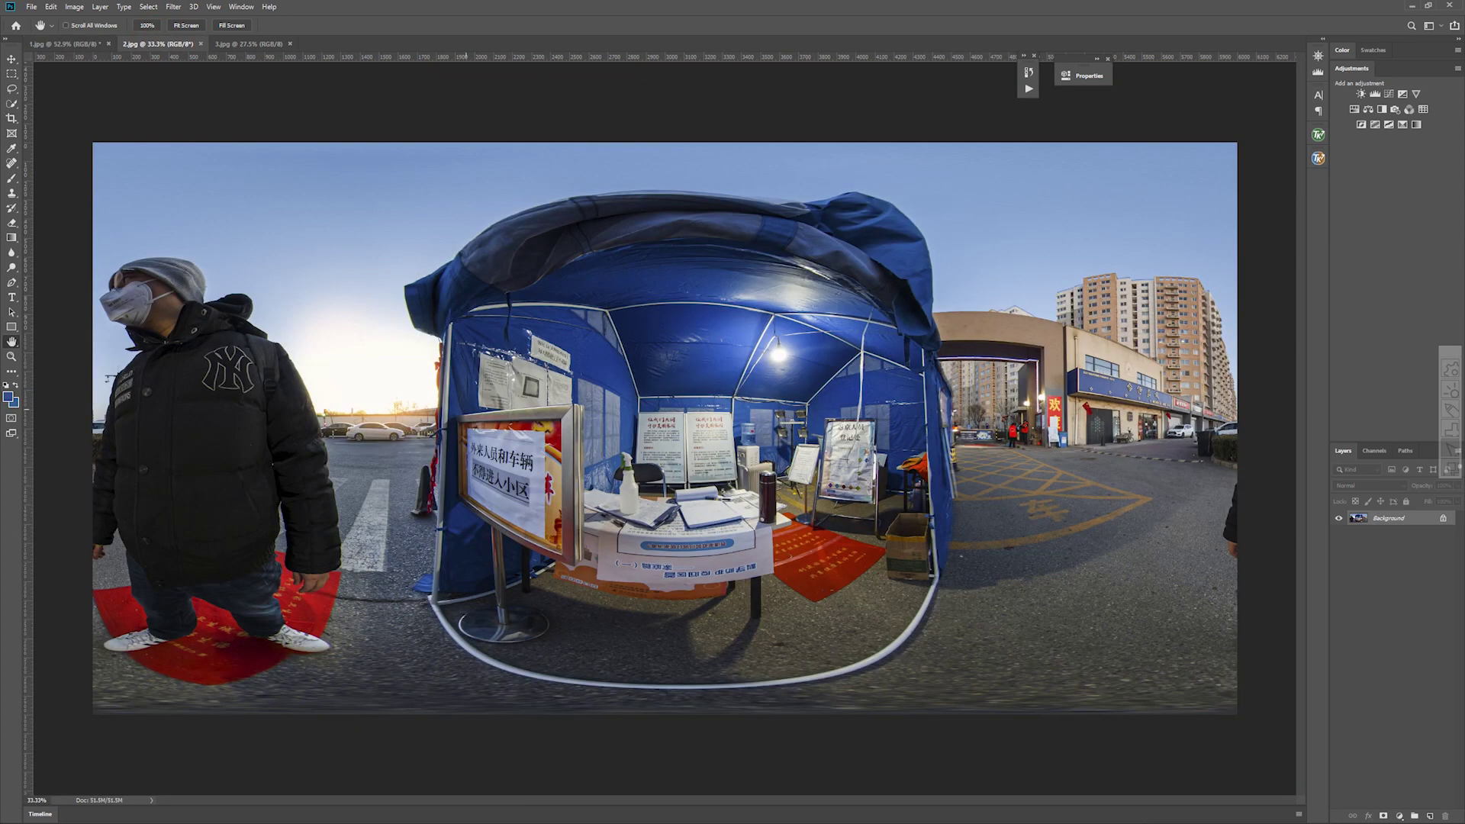
pyautogui.scroll(10, 1019, 336)
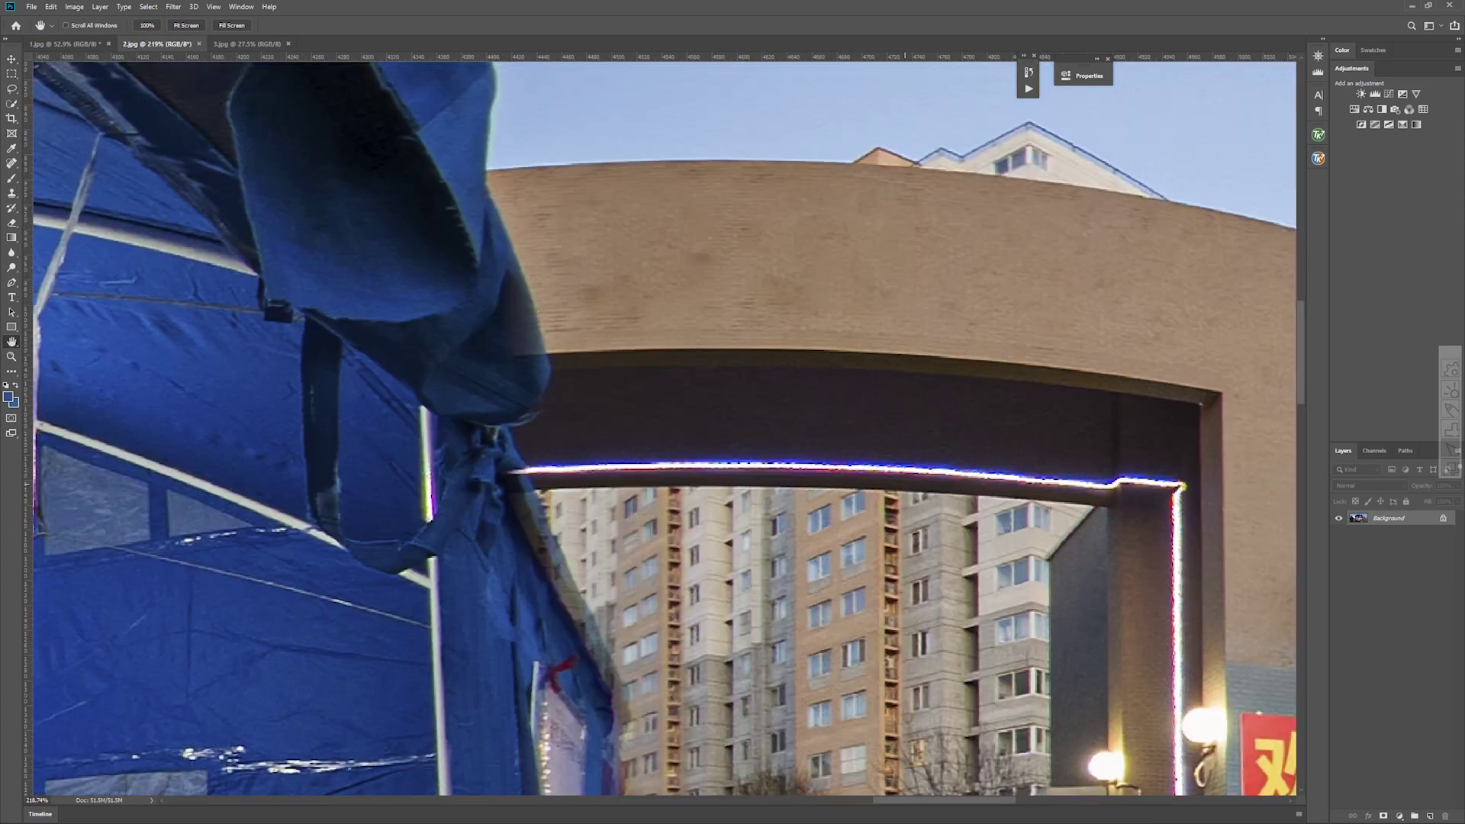
pyautogui.moveTo(936, 620); pyautogui.dragTo(879, 512)
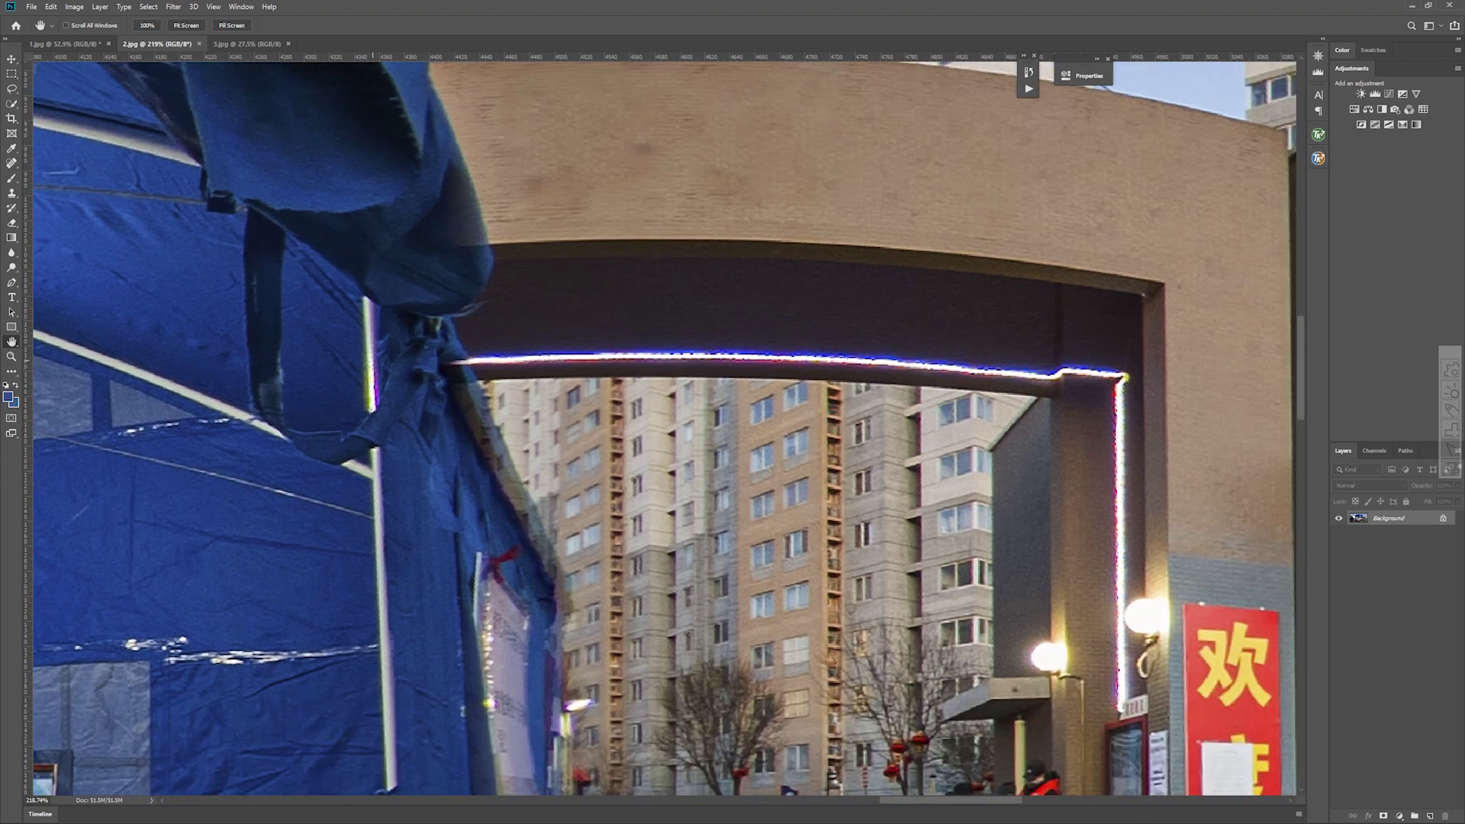
pyautogui.hotkey('ctrl', 'j')
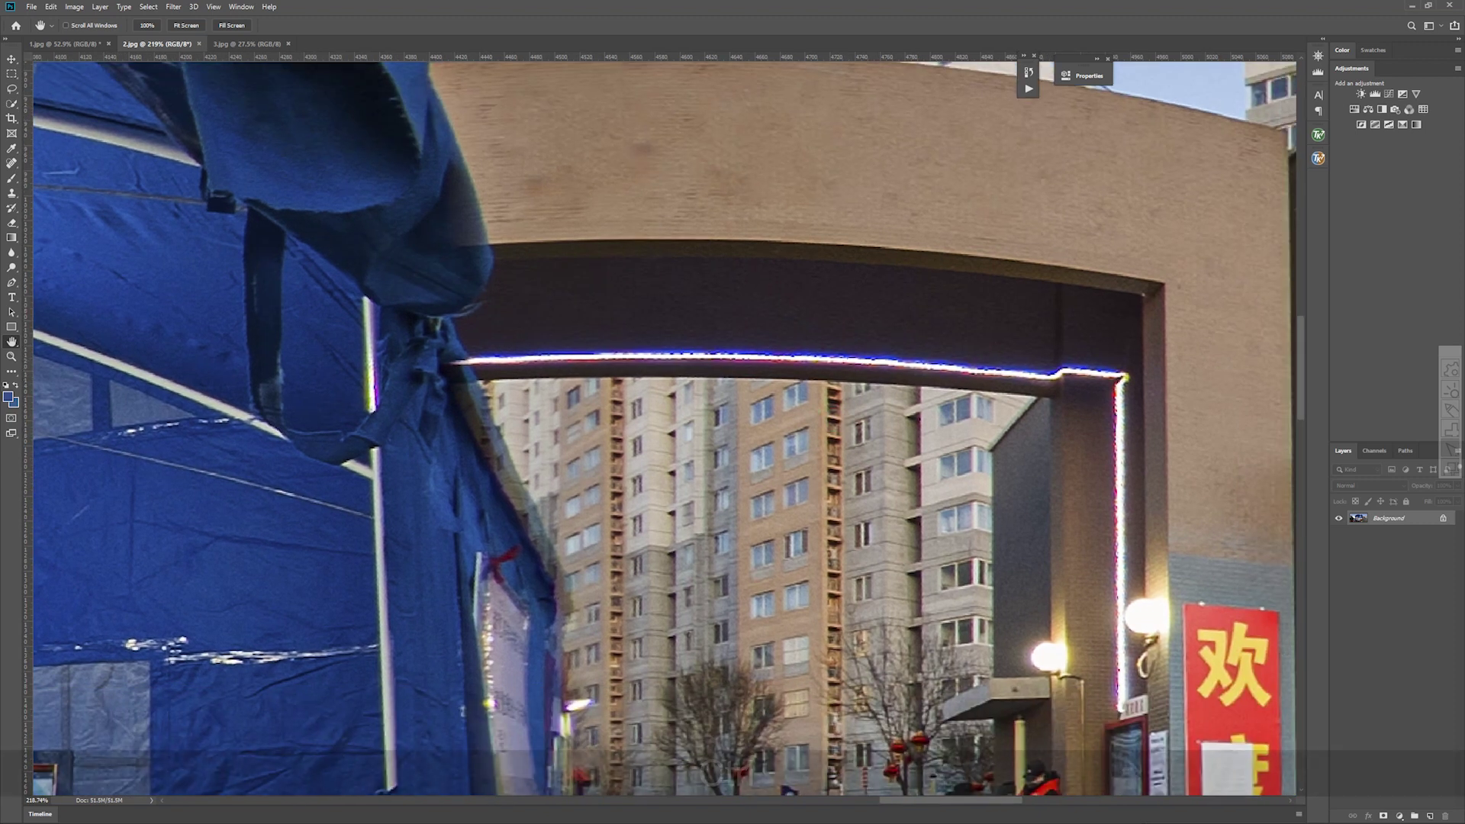
# Step: Defringe the layer copy with the Camera Raw Filter, using Purple Amount 8 and Purple Hue 30/80
pyautogui.click(173, 7)
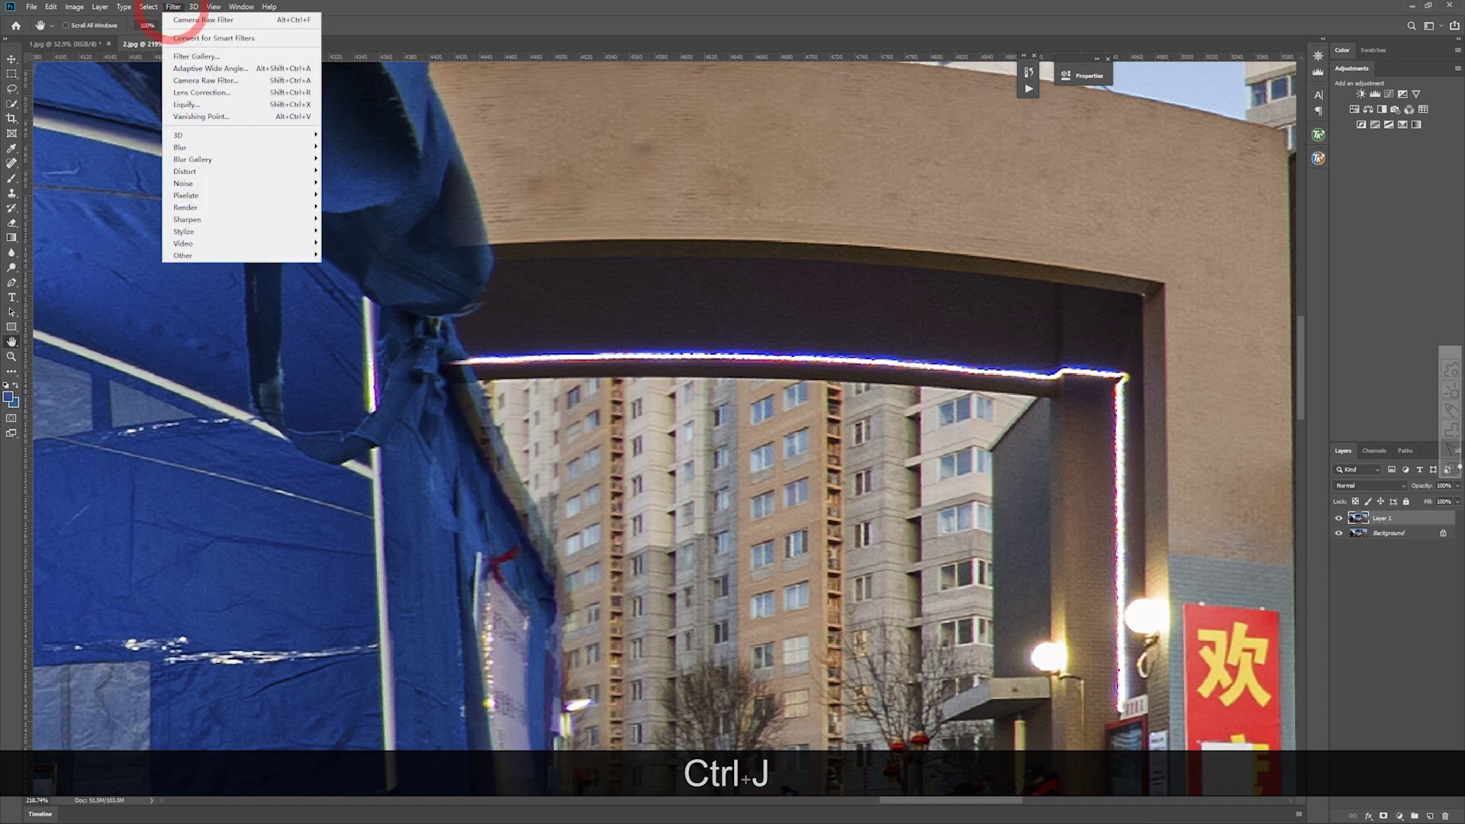
pyautogui.click(214, 74)
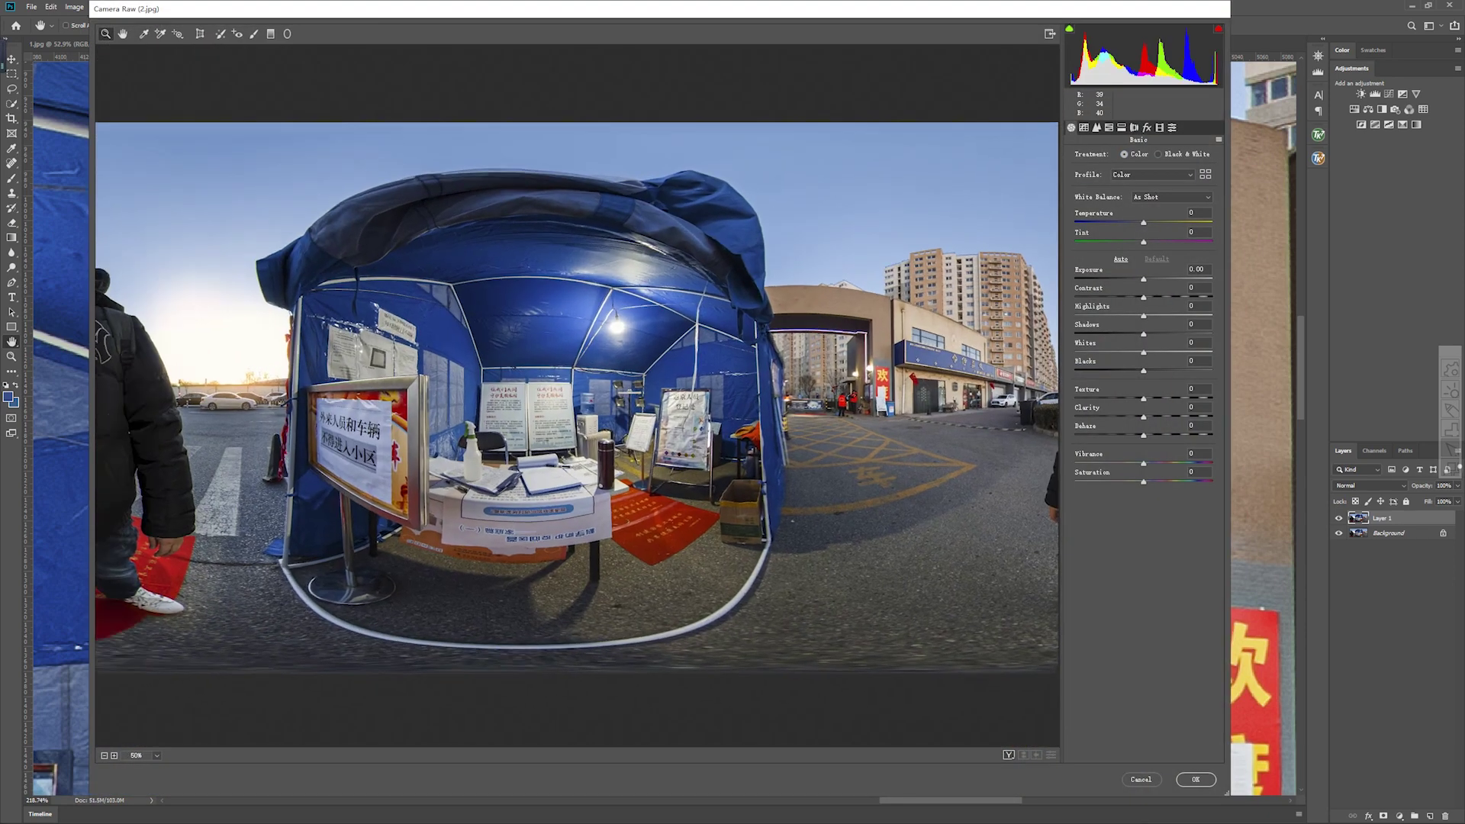
pyautogui.click(821, 321)
pyautogui.click(585, 412)
pyautogui.click(586, 399)
pyautogui.click(585, 399)
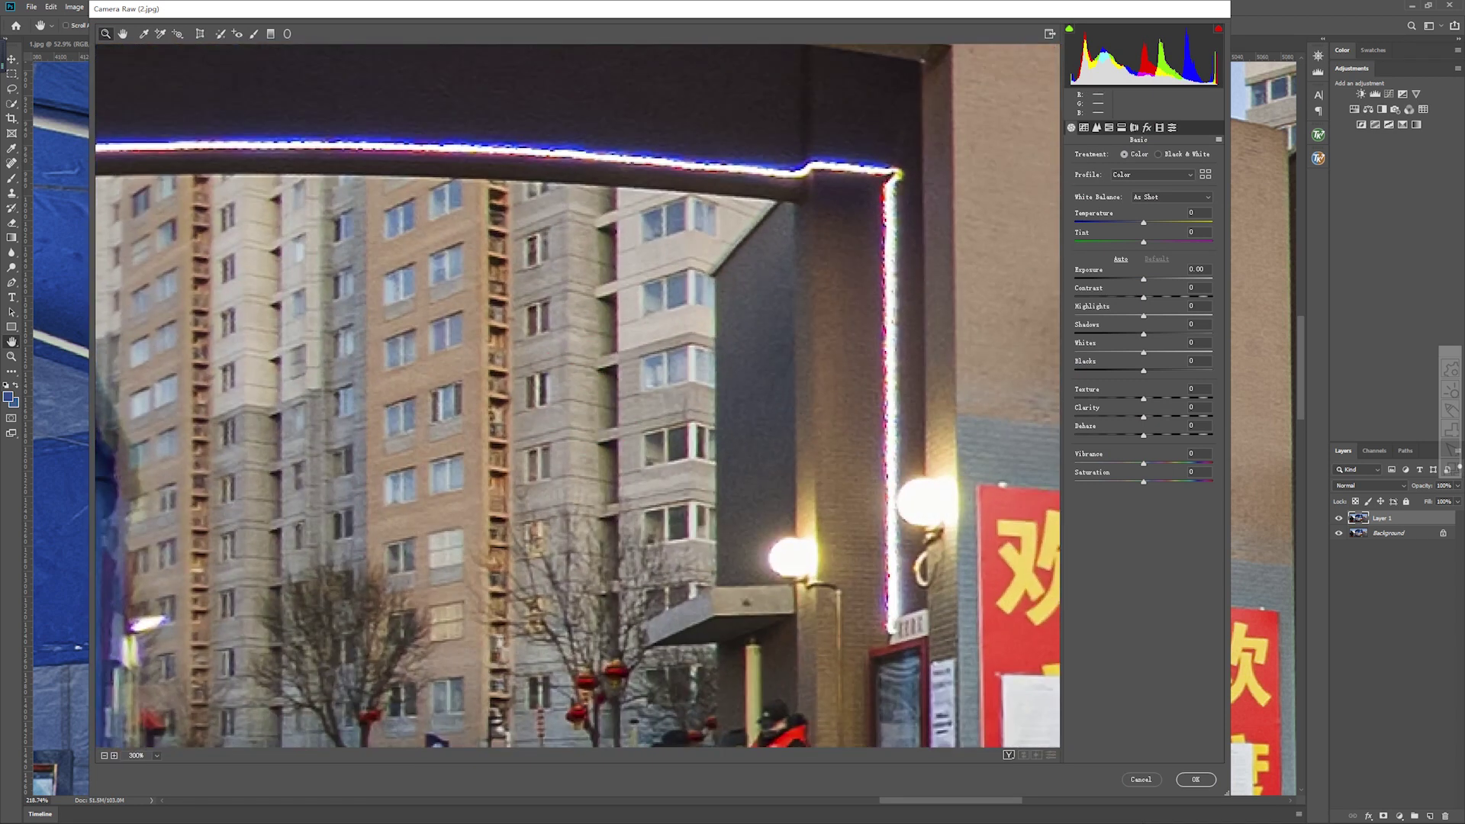
pyautogui.click(1134, 127)
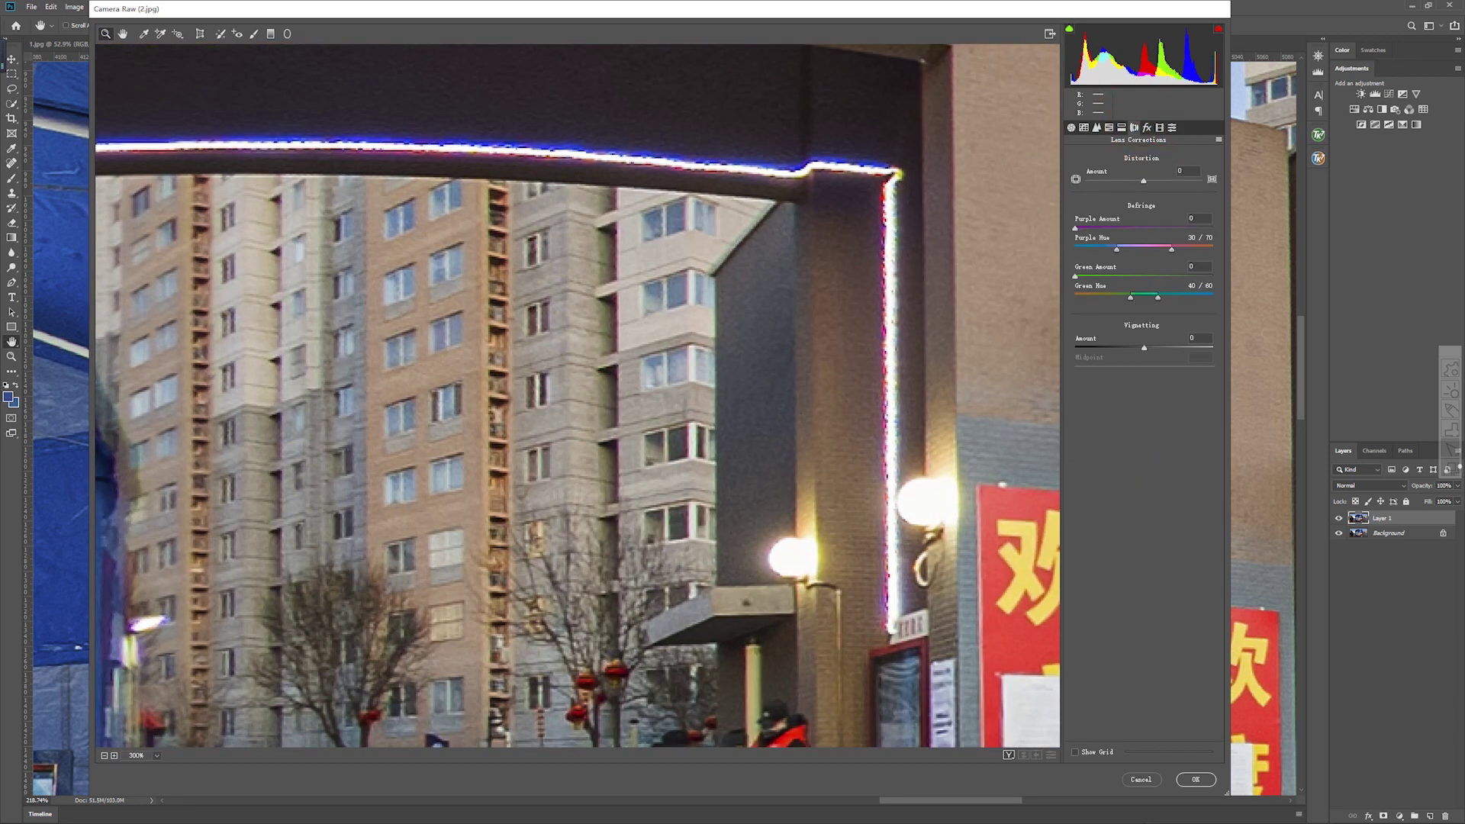
pyautogui.moveTo(1075, 228); pyautogui.dragTo(1185, 248)
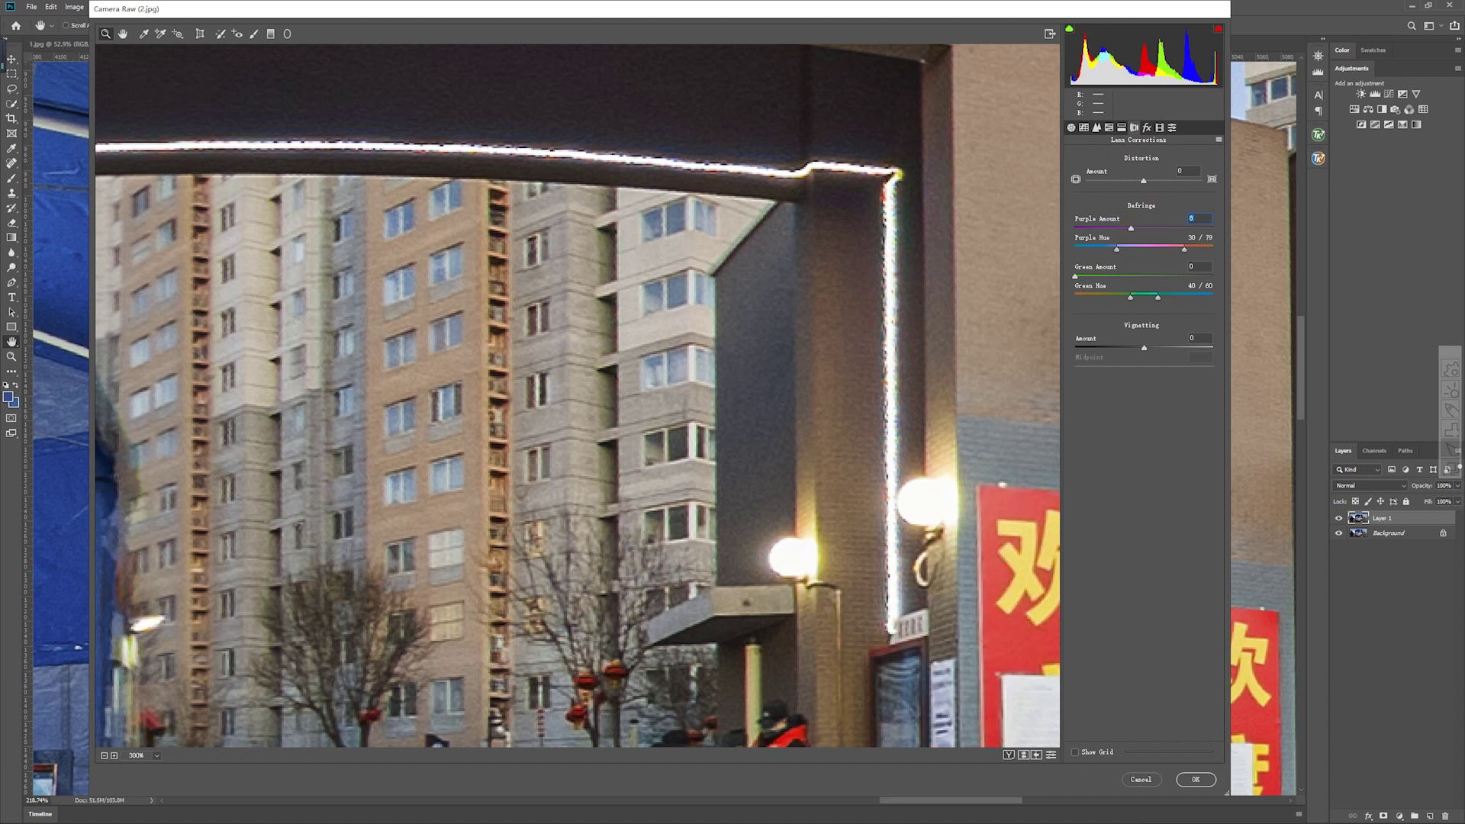
pyautogui.scroll(-2, 578, 395)
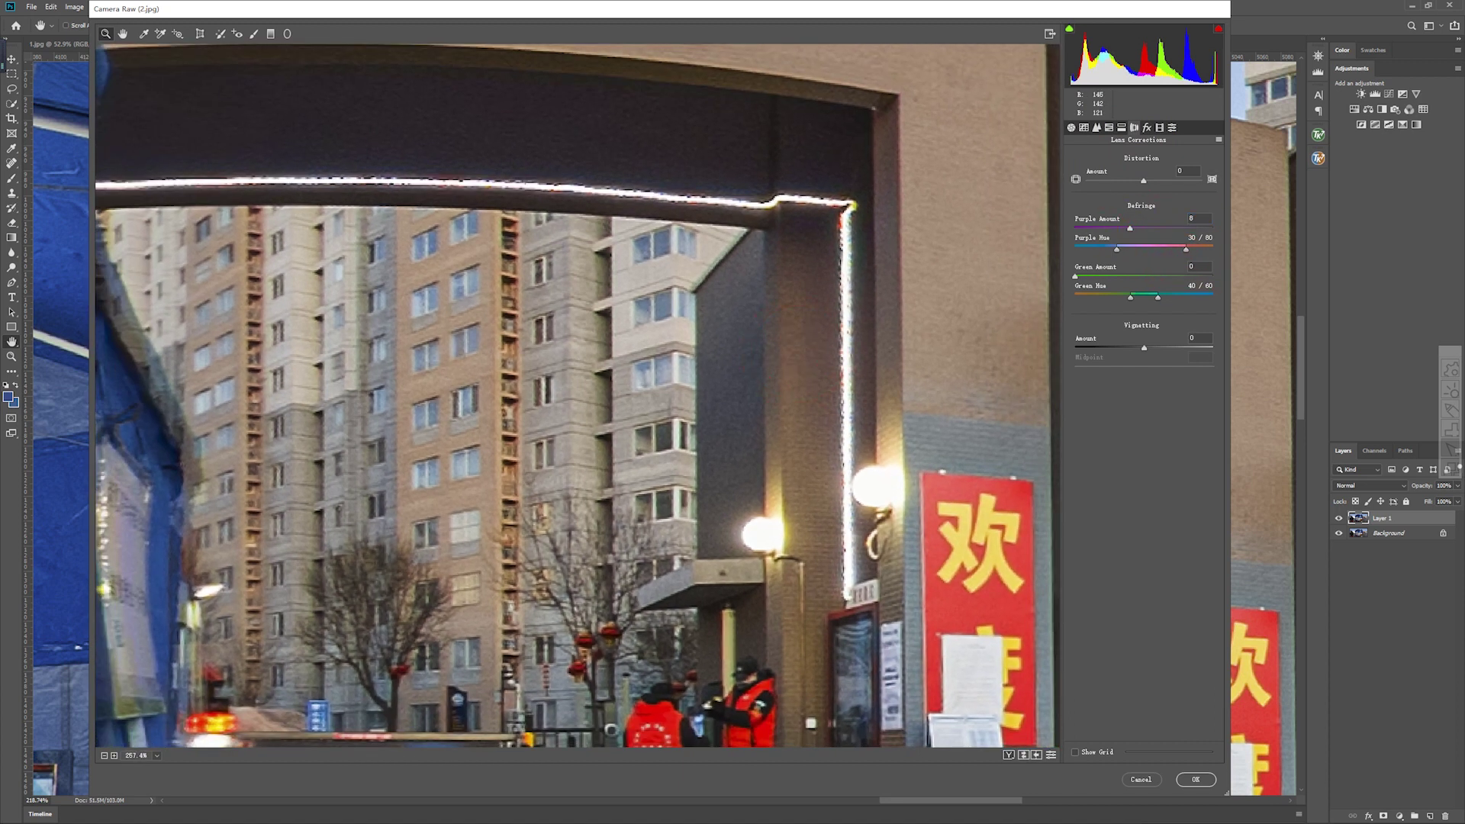
pyautogui.click(1196, 779)
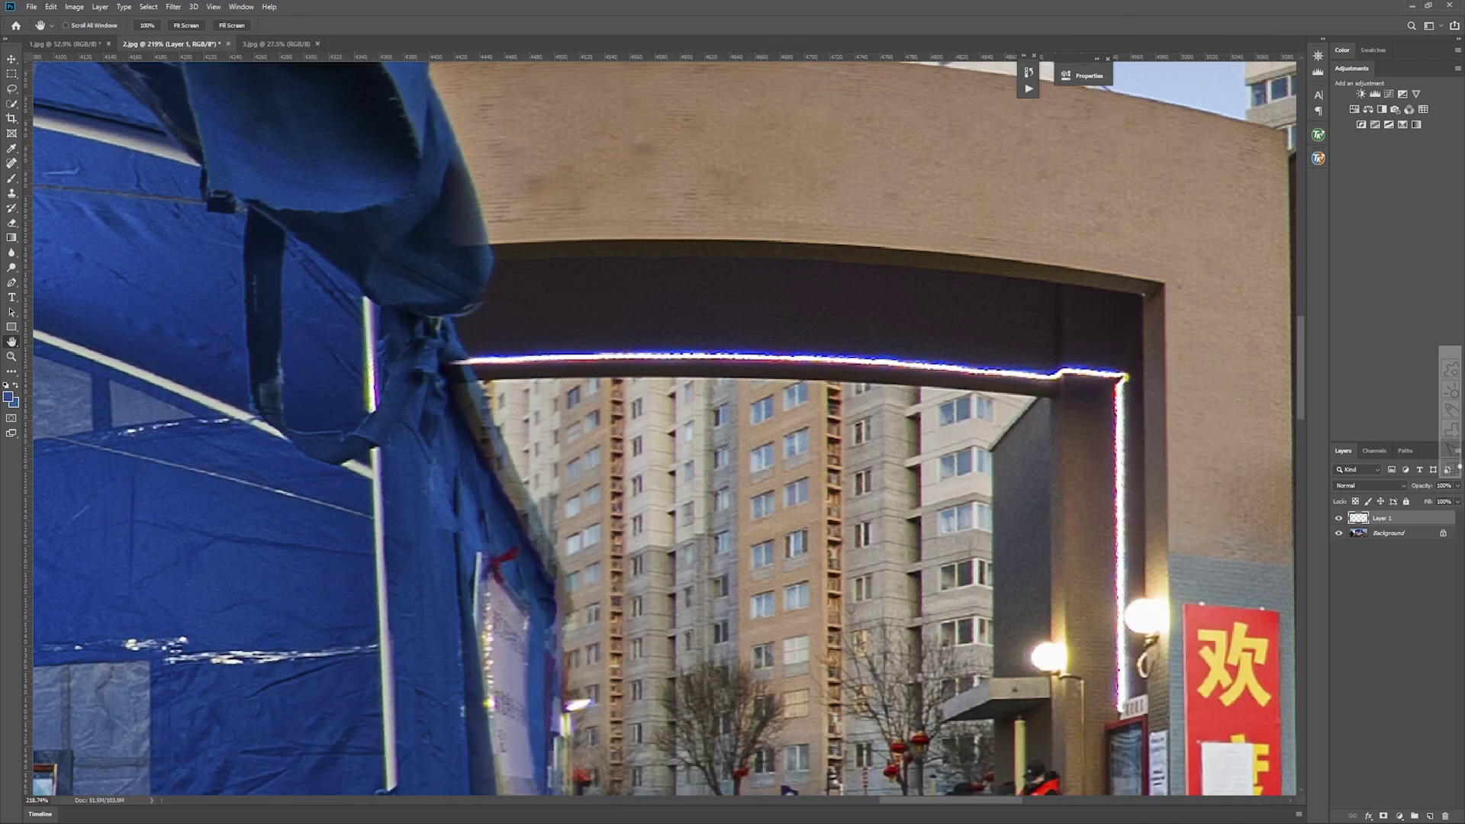
# Step: Add a black mask to the layer copy and reveal the defringed layer along the gate's light strip and the tent pole with the Eraser
pyautogui.hotkey('alt', 'z')
pyautogui.press('e')
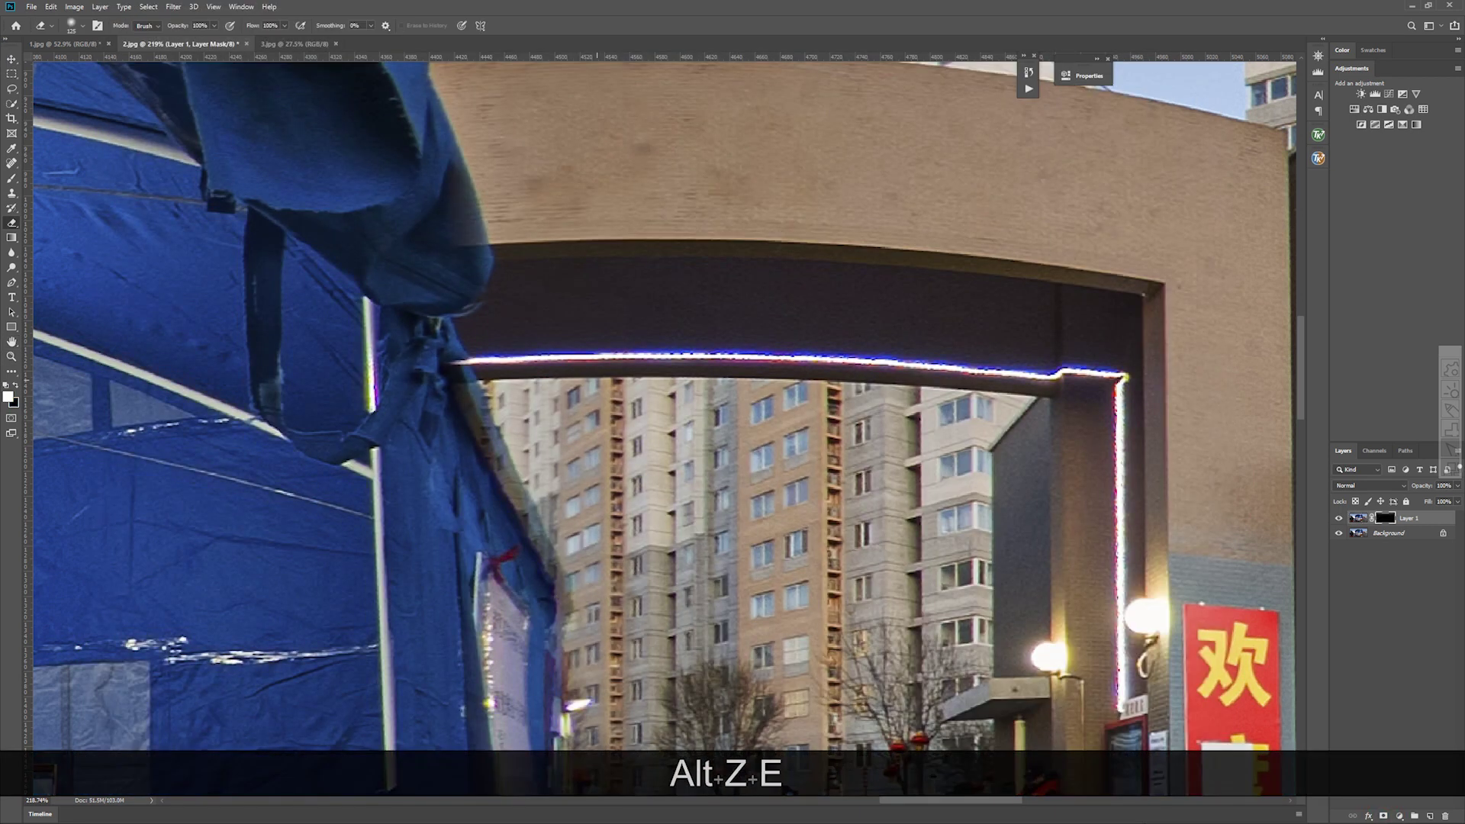
pyautogui.press('x')
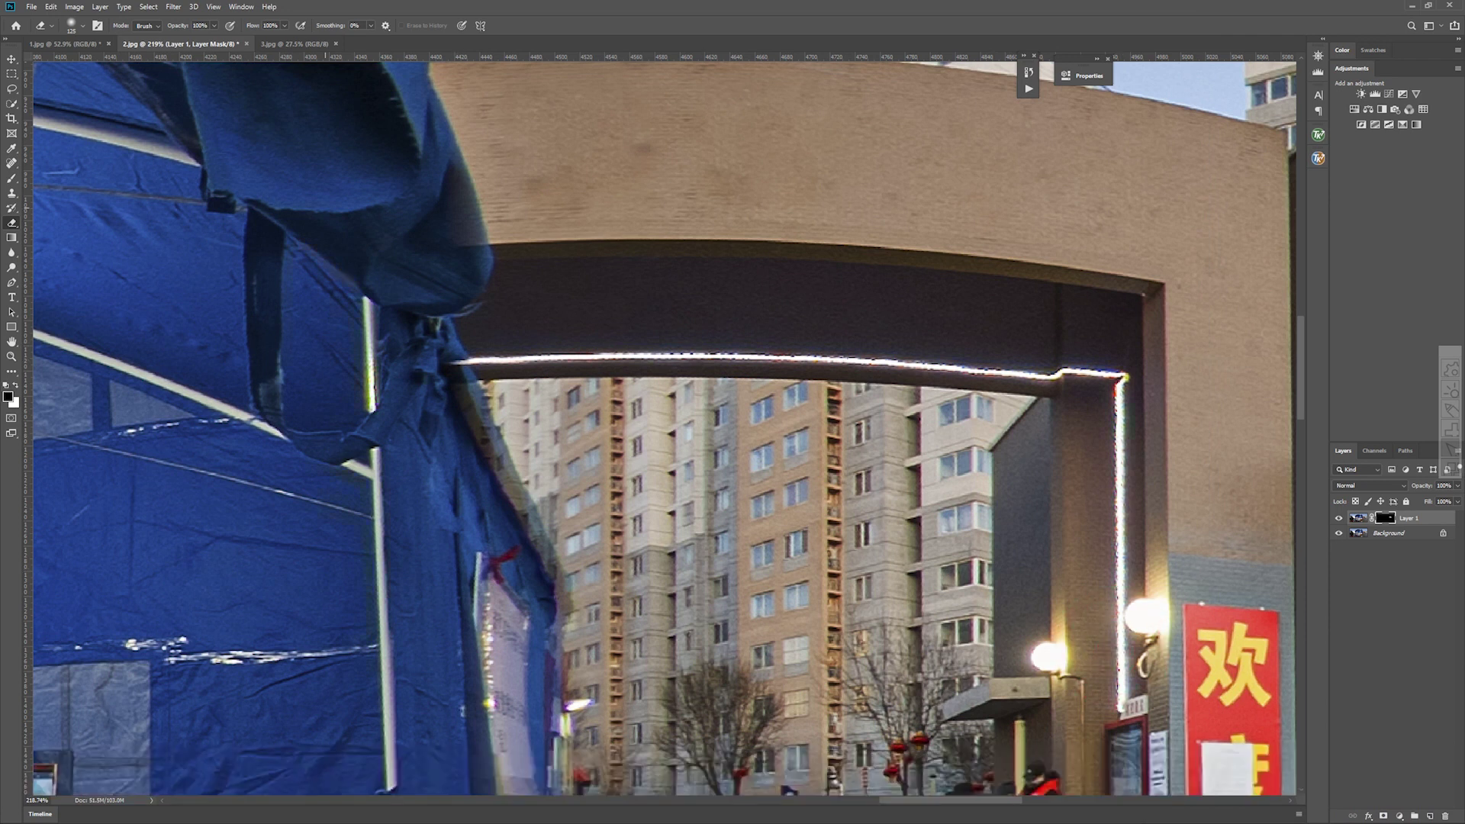
pyautogui.click(359, 351)
# Step: Reveal the defringed layer along the lower tent edge and check the gate pillar and shopfront for remaining fringes
pyautogui.scroll(-2, 425, 455)
pyautogui.press('space')
pyautogui.moveTo(540, 502); pyautogui.dragTo(539, 172)
pyautogui.press('e')
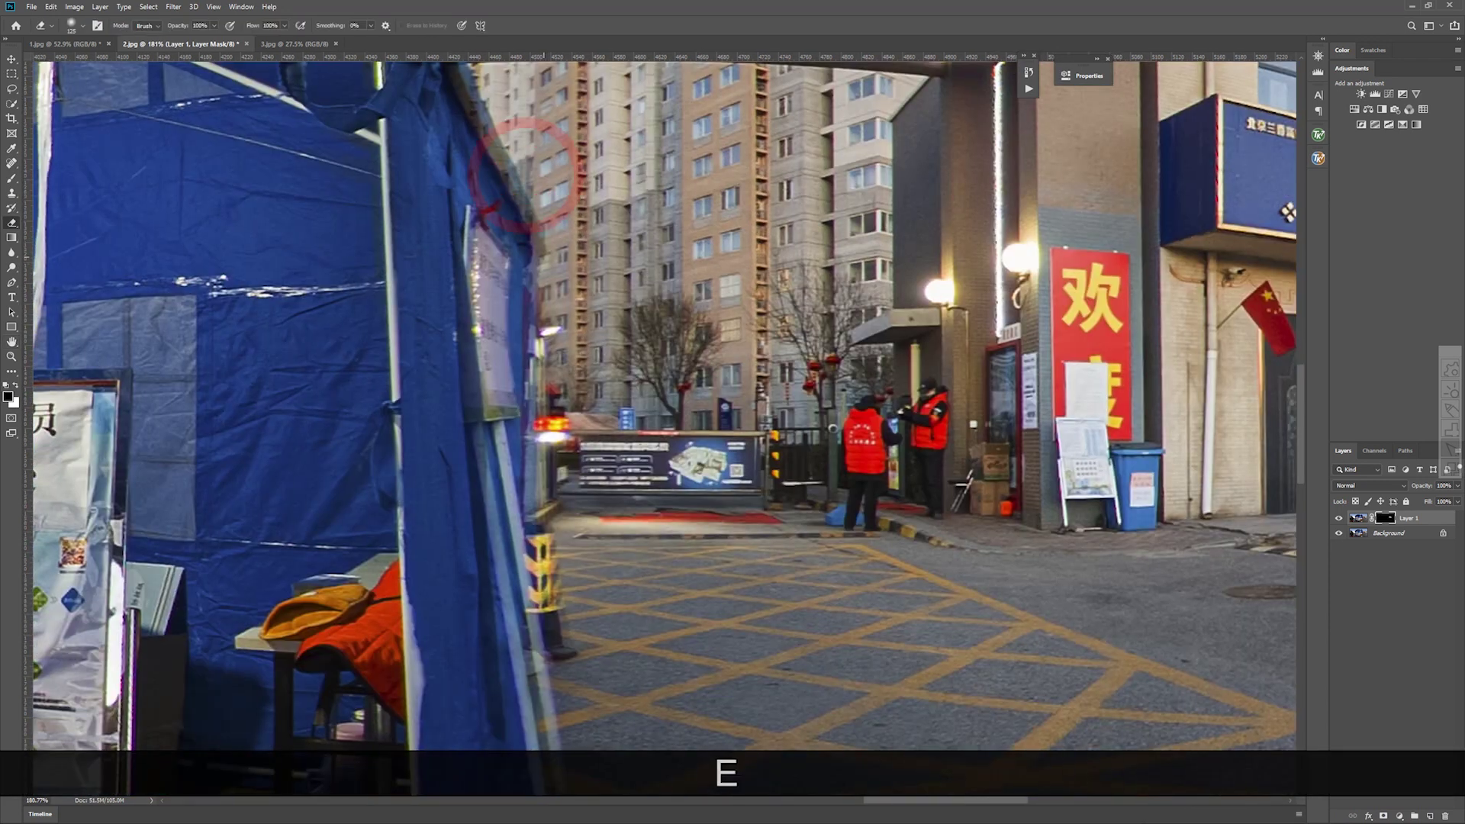
pyautogui.press('h')
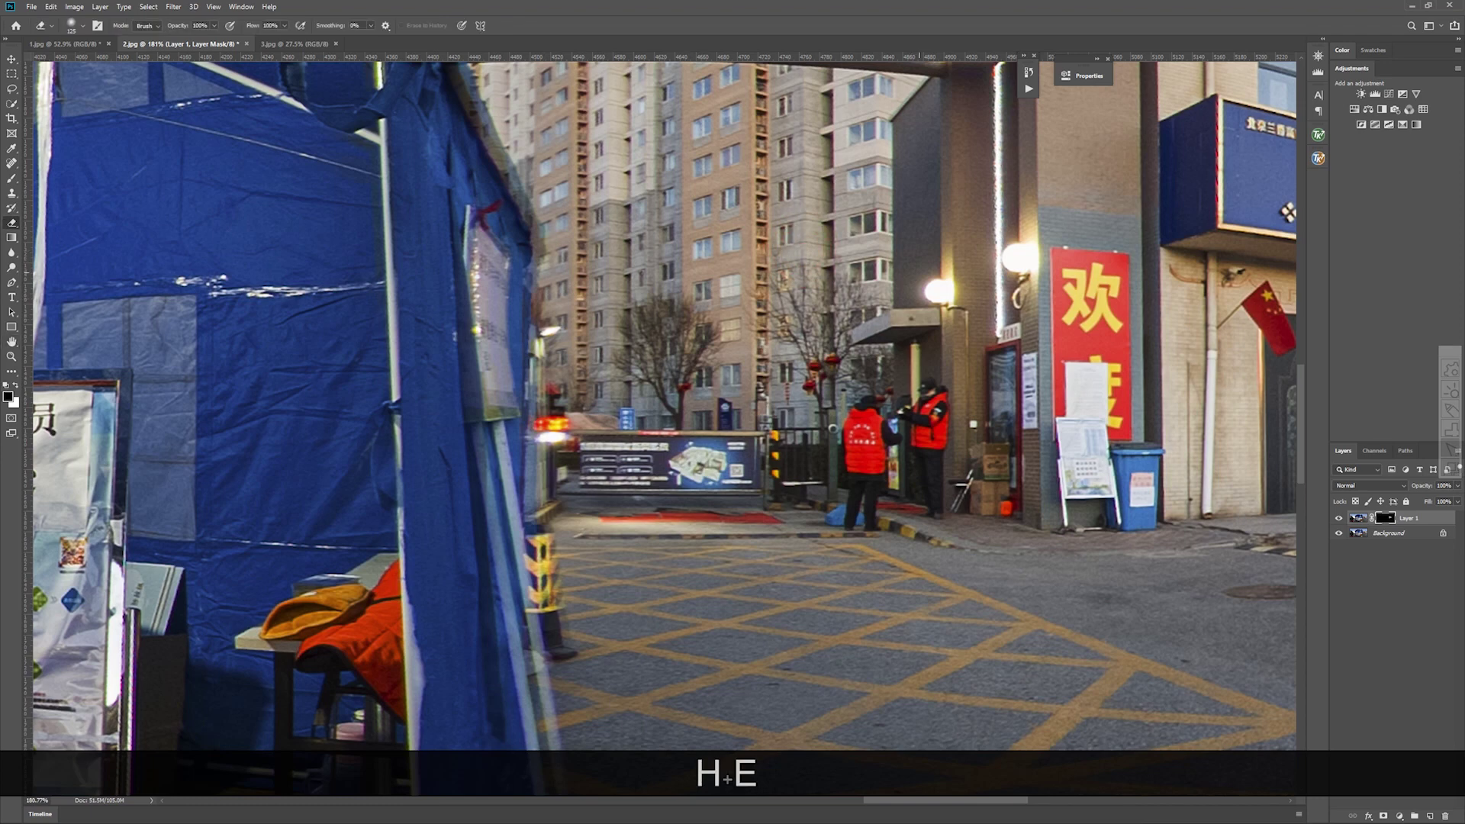
pyautogui.moveTo(962, 196)
pyautogui.mouseDown()
pyautogui.moveTo(555, 391)
pyautogui.moveTo(613, 111)
pyautogui.mouseUp()
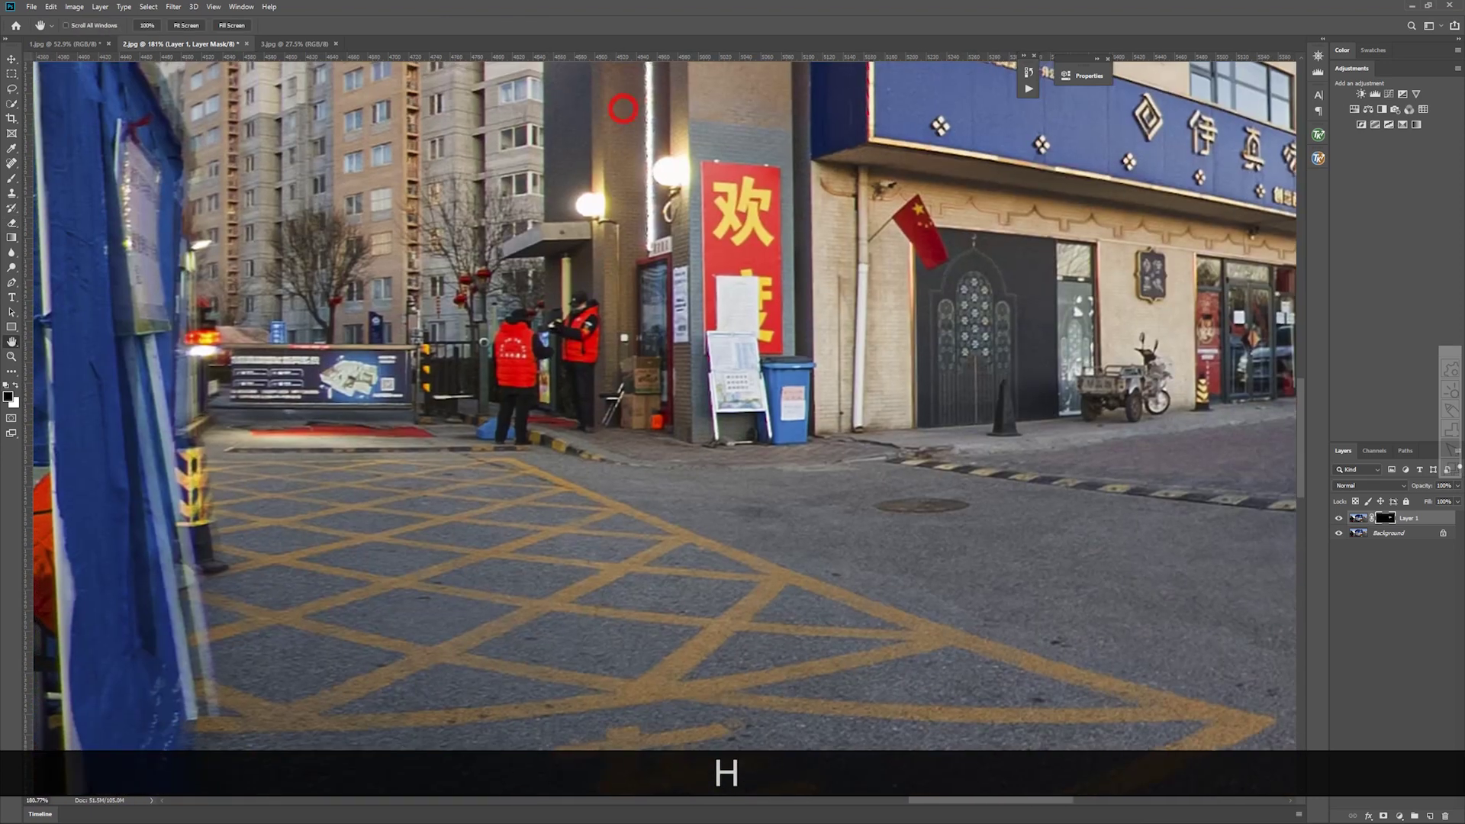
pyautogui.press('e')
pyautogui.press('h')
pyautogui.moveTo(1045, 435); pyautogui.dragTo(458, 567)
pyautogui.scroll(-6, 826, 316)
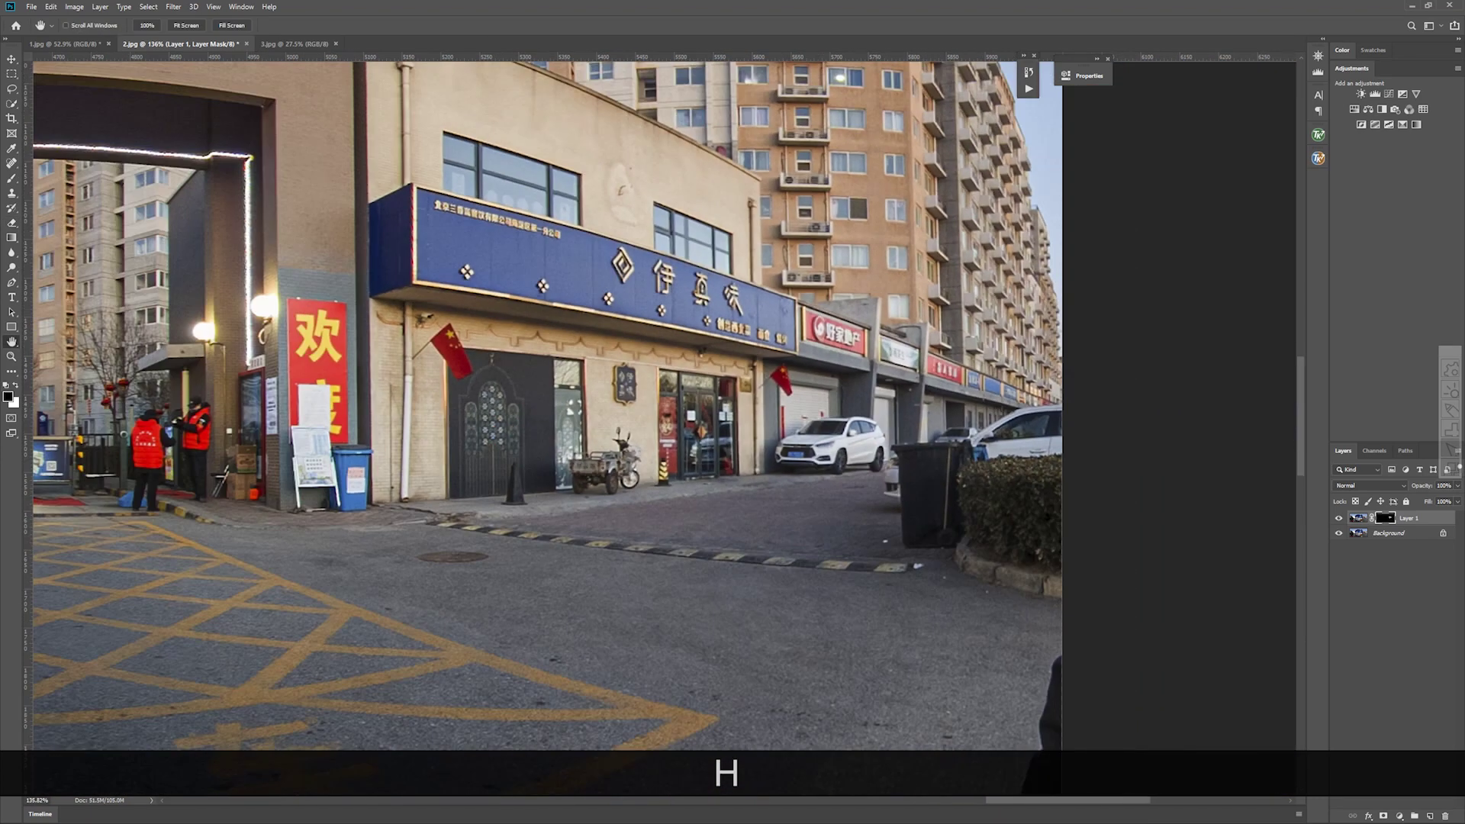
# Step: Work along the edges of the apartment blocks above the shop with the Eraser on the layer mask
pyautogui.moveTo(676, 216); pyautogui.dragTo(777, 614)
pyautogui.press('e')
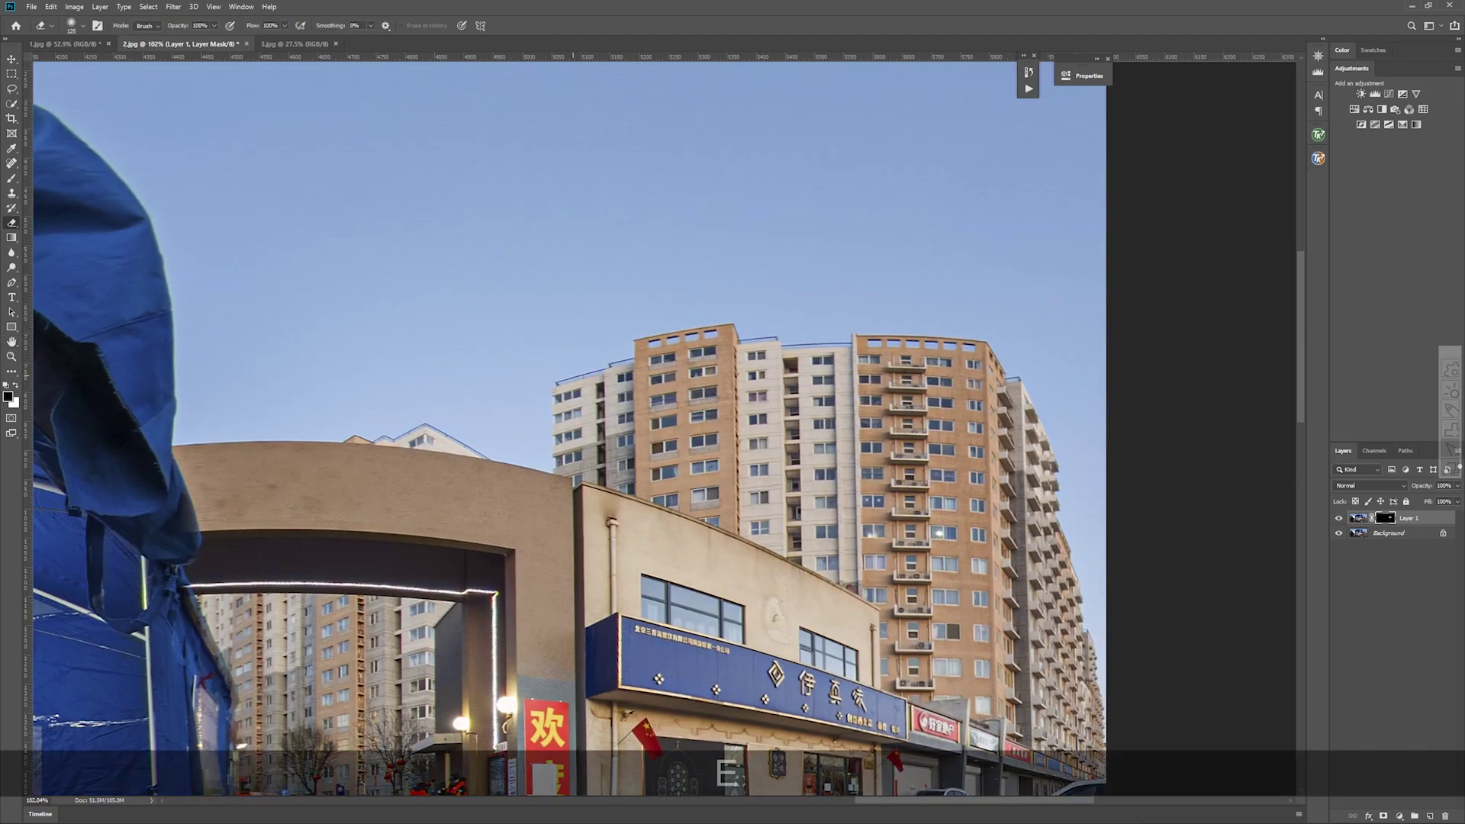
pyautogui.scroll(4, 576, 370)
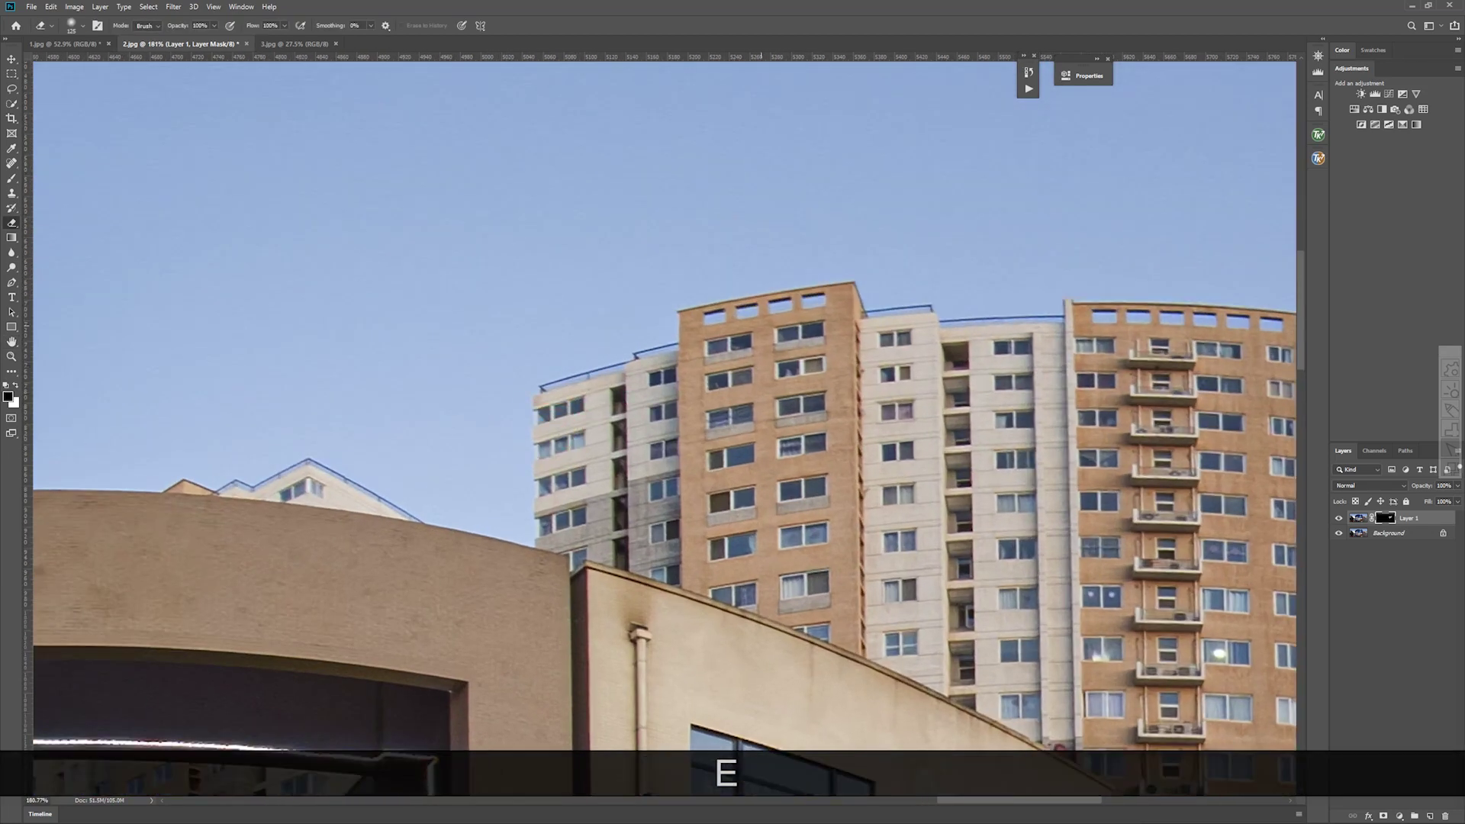
pyautogui.press('h')
pyautogui.moveTo(919, 447); pyautogui.dragTo(498, 429)
pyautogui.press('e')
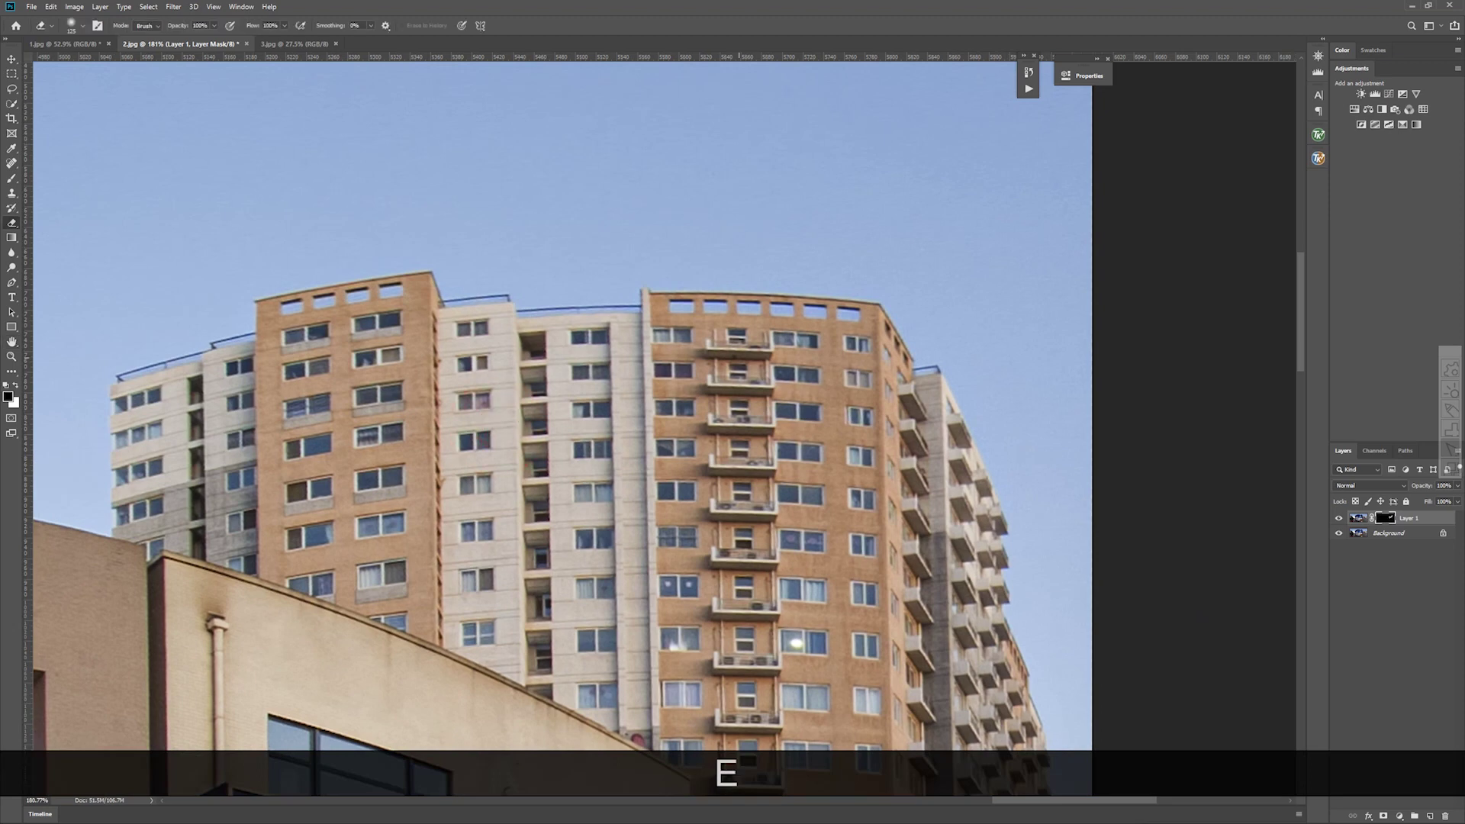
# Step: Review the whole masked panorama of 2.jpg for remaining colour fringes
pyautogui.press('h')
pyautogui.scroll(-2, 497, 429)
pyautogui.scroll(-5, 550, 424)
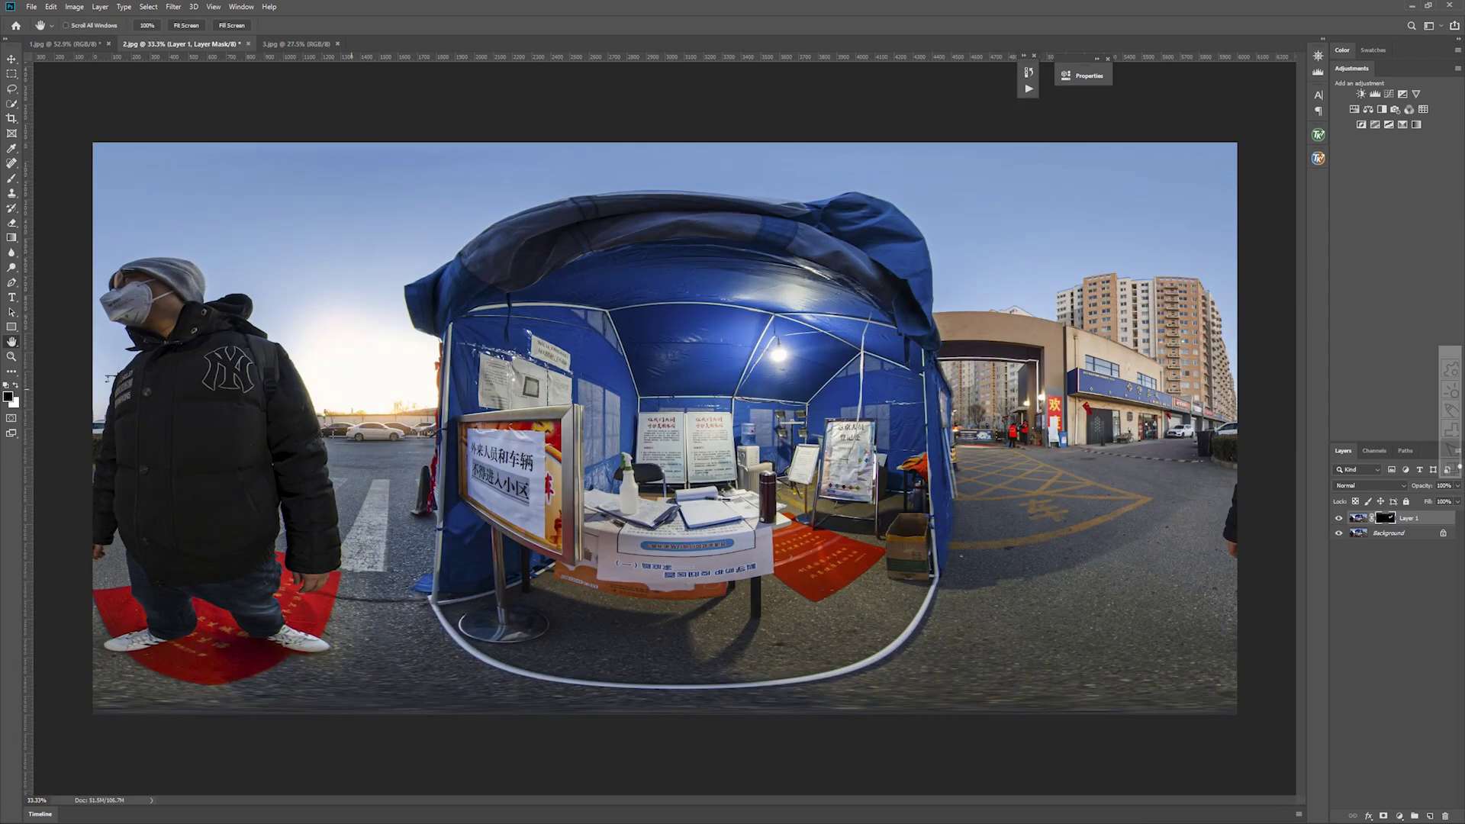
pyautogui.scroll(4, 352, 389)
pyautogui.scroll(-5, 352, 389)
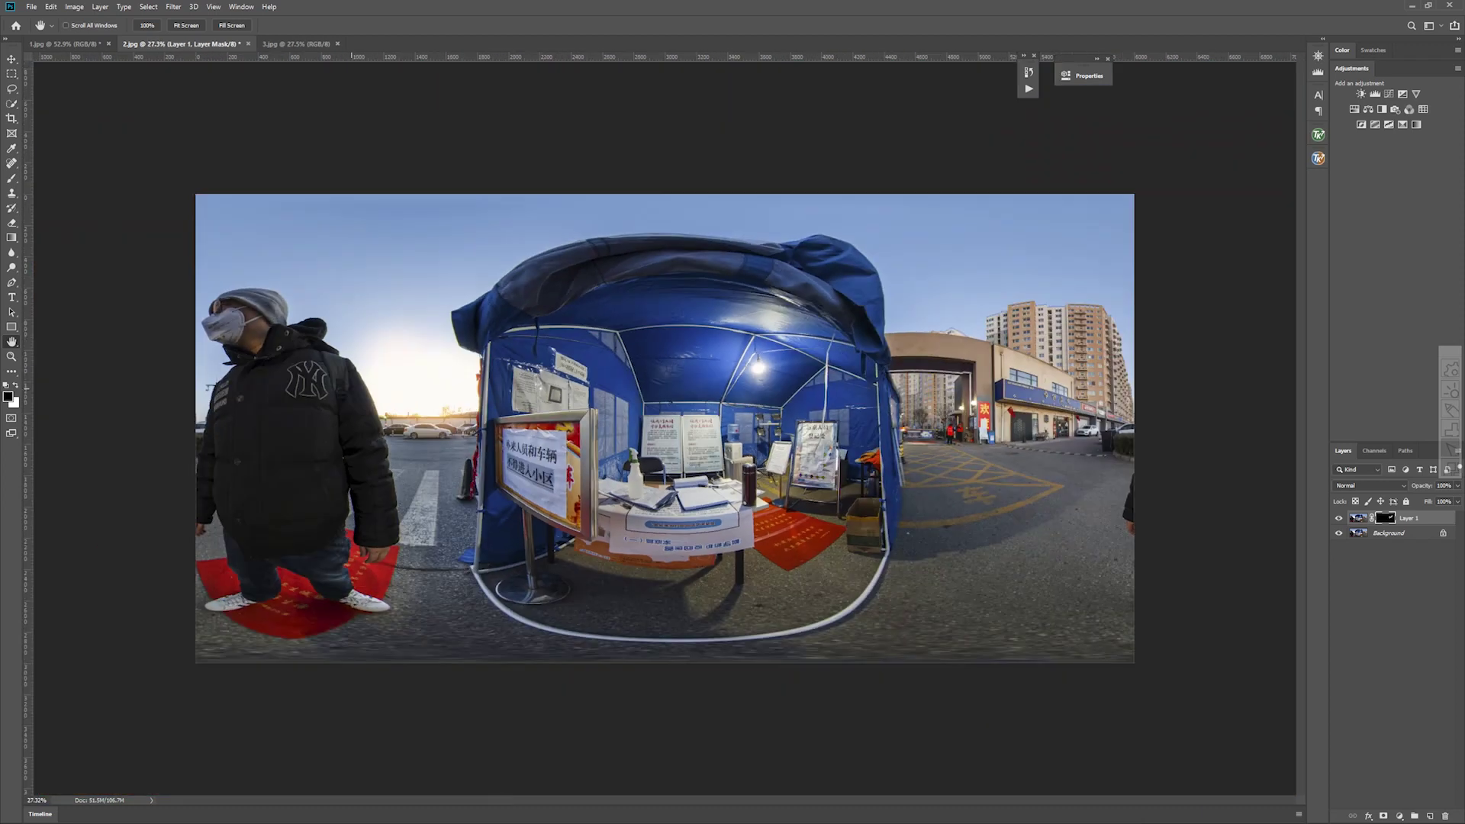
pyautogui.scroll(1, 665, 428)
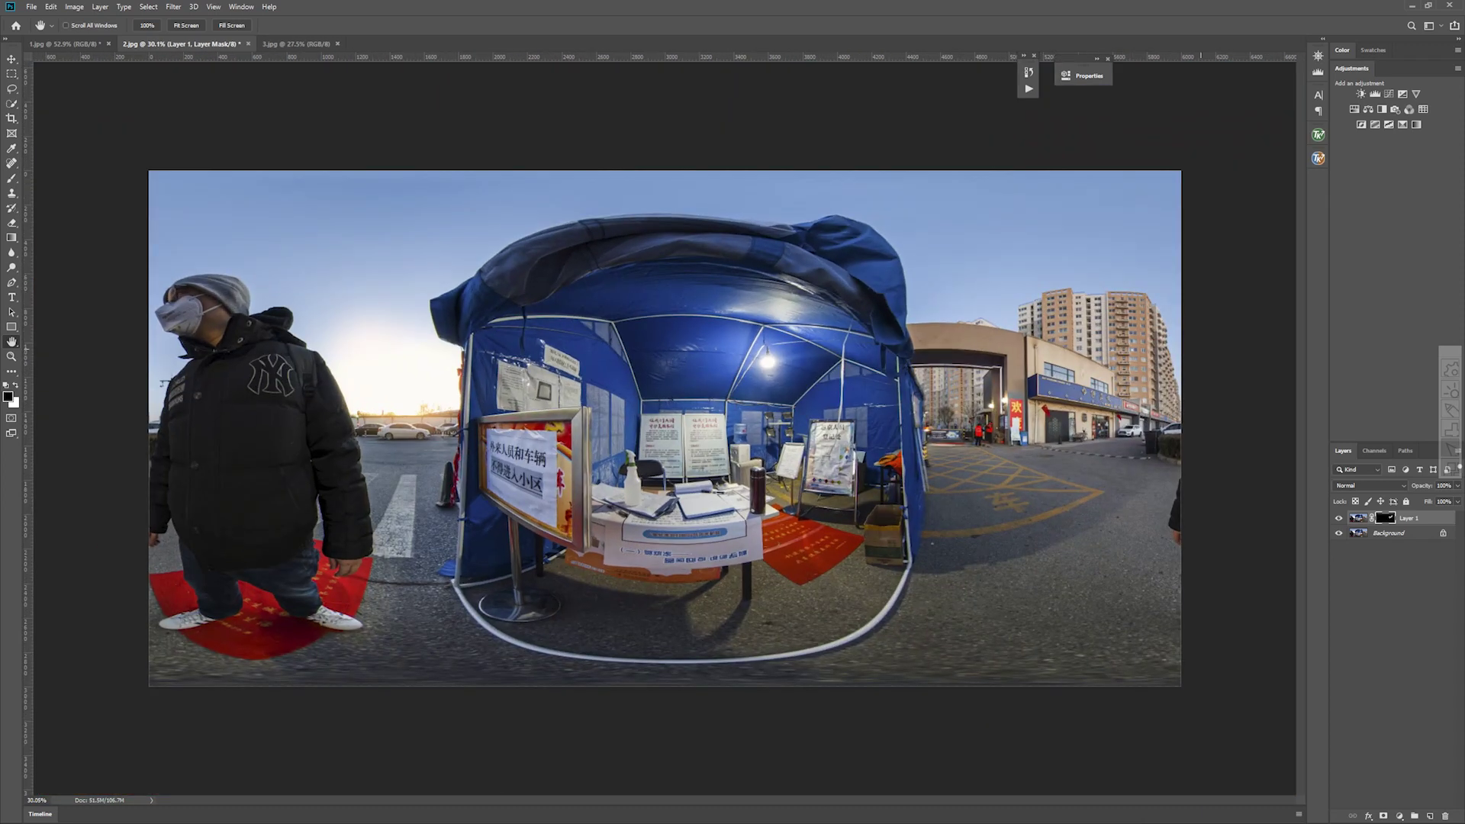
# Step: Switch to 3.jpg, inspect the fringes on the illuminated trees near the shops, and duplicate the background layer
pyautogui.click(296, 44)
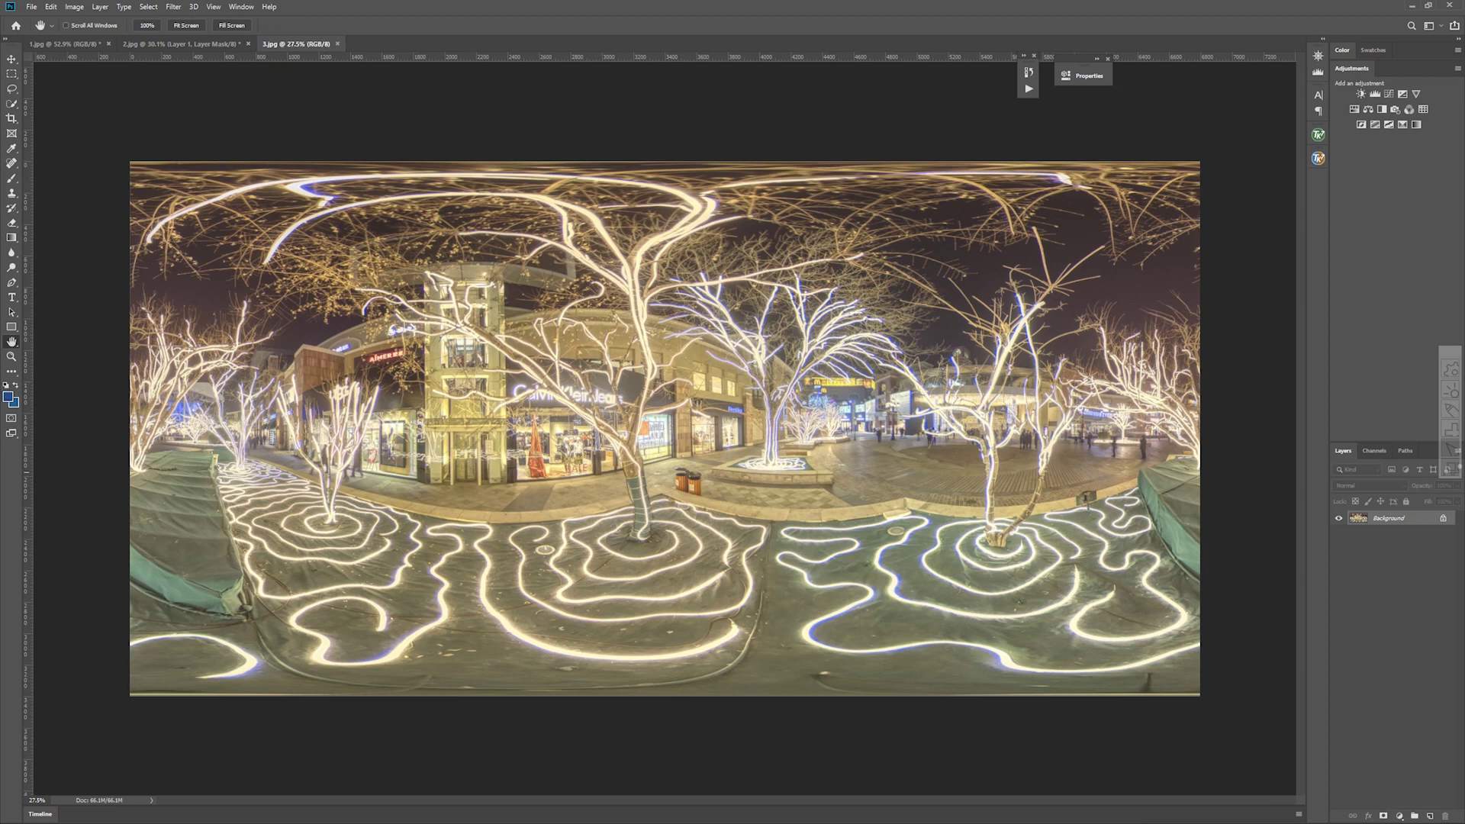
pyautogui.scroll(14, 267, 434)
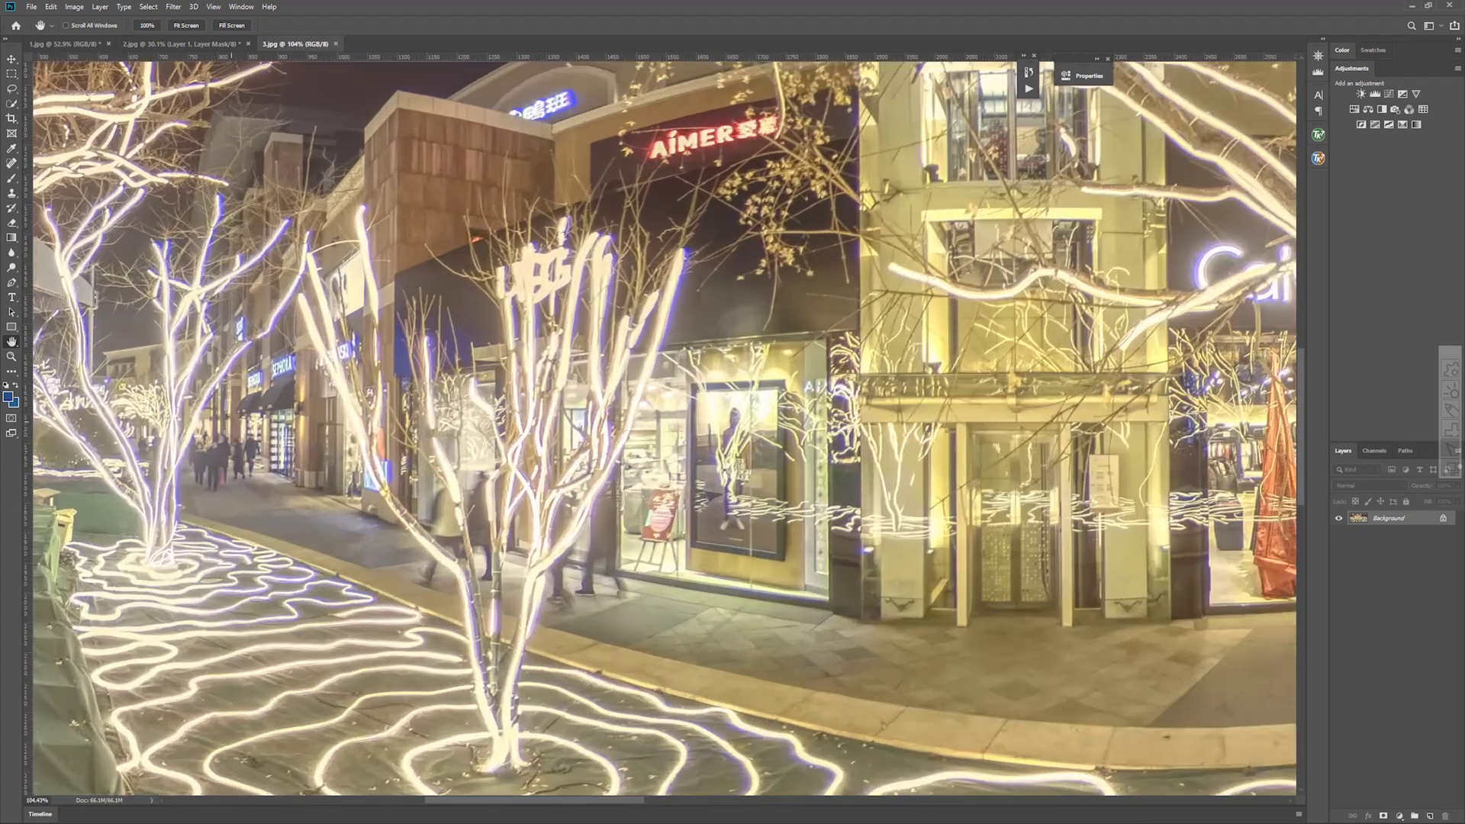
pyautogui.moveTo(232, 422); pyautogui.dragTo(486, 444)
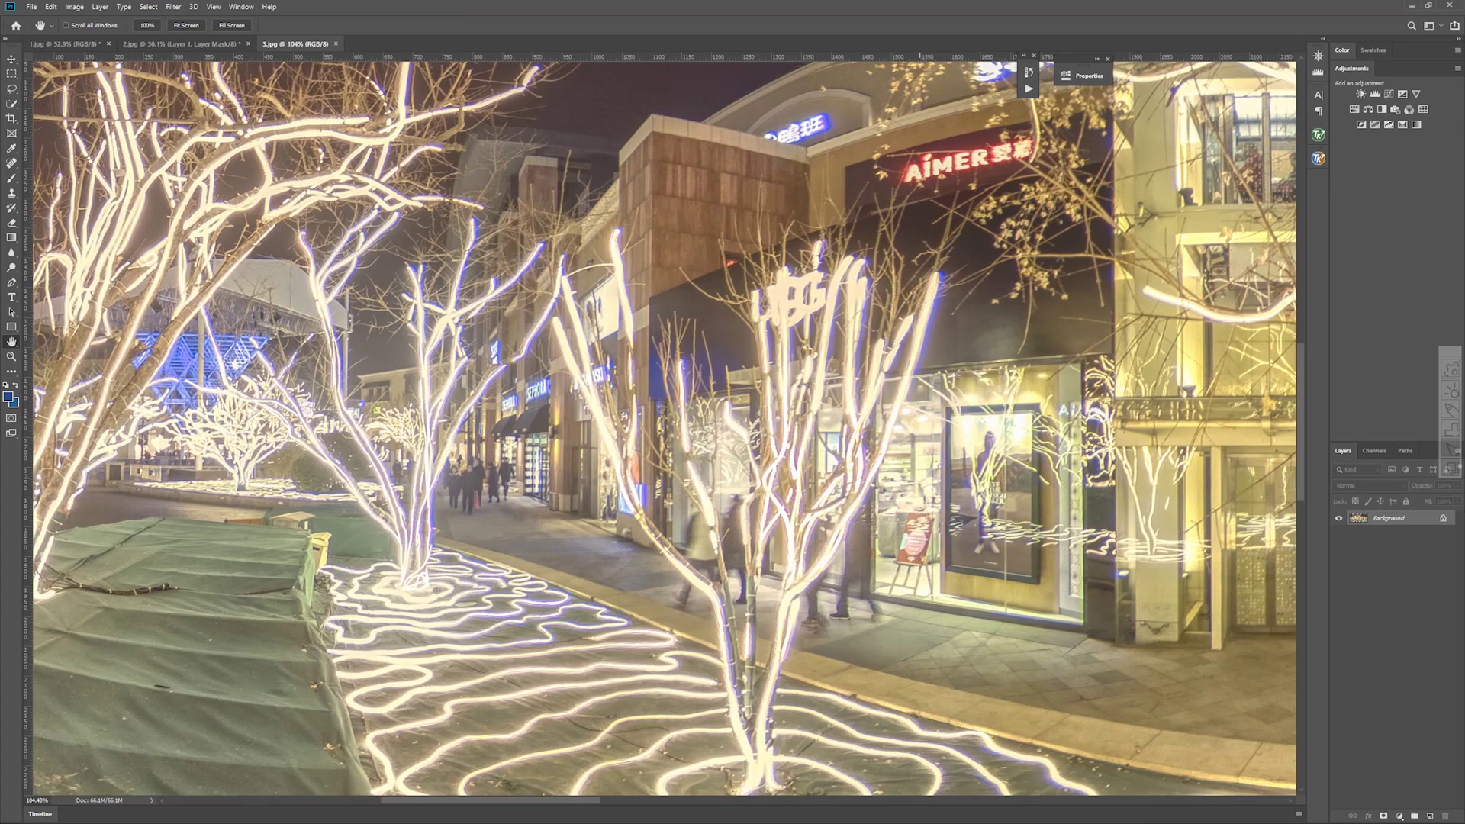
pyautogui.press('h')
pyautogui.moveTo(789, 451); pyautogui.dragTo(467, 386)
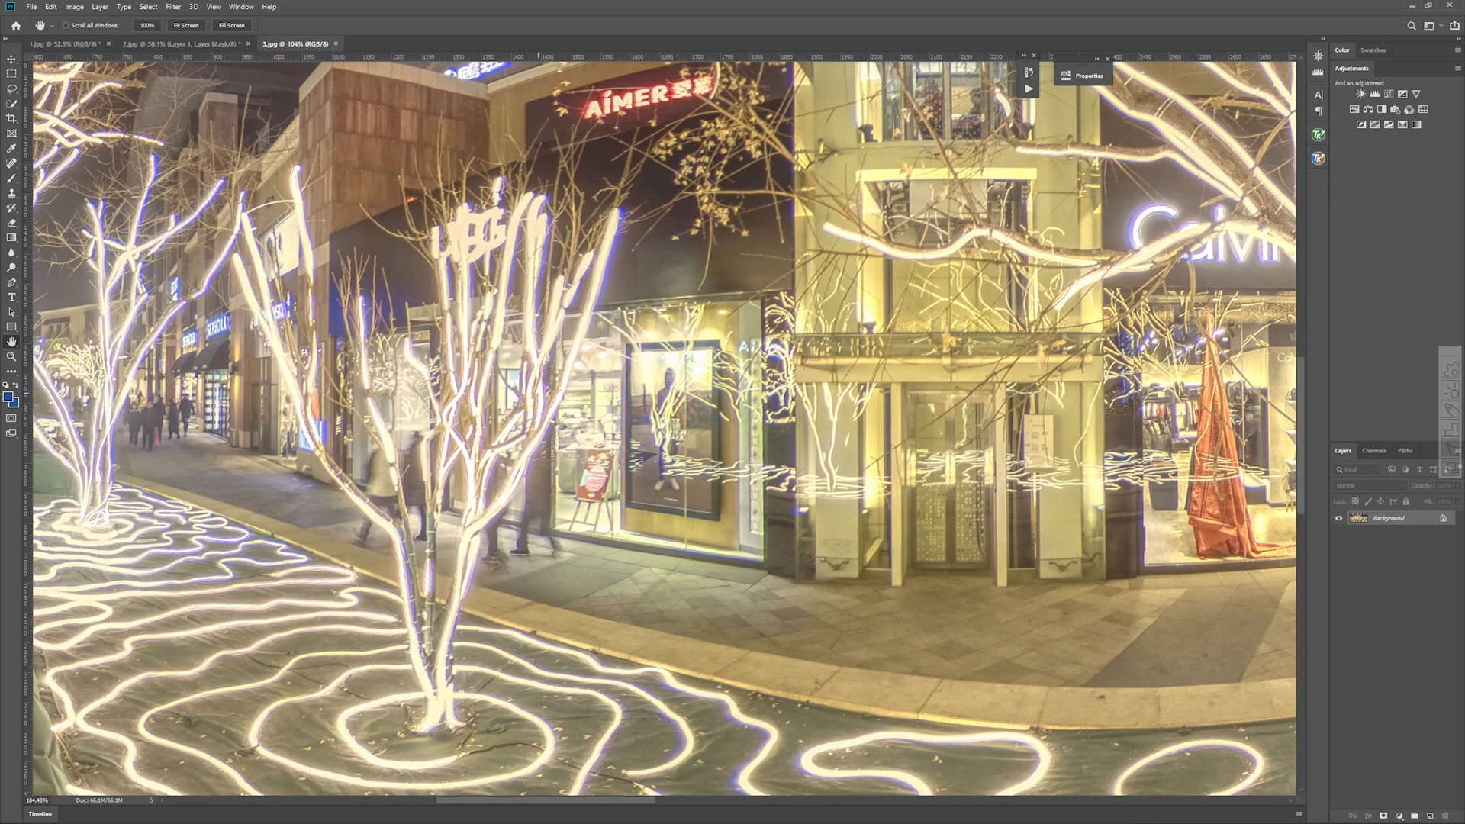
pyautogui.hotkey('ctrl', 'j')
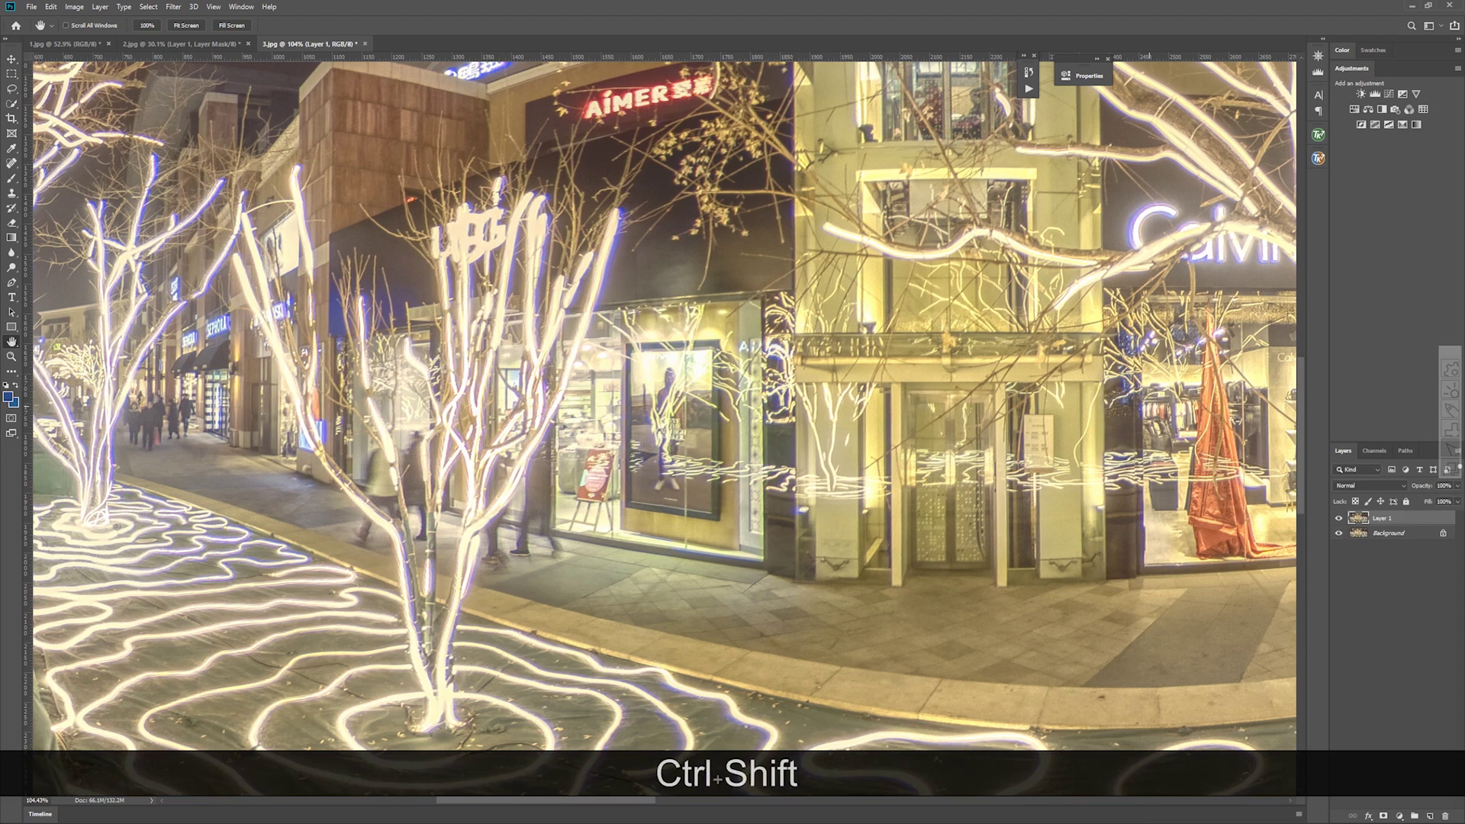
# Step: Defringe Layer 1 of 3.jpg in Camera Raw by raising the Purple Amount and setting the Purple Hue range to 13/70
pyautogui.hotkey('ctrl', 'shift', 'a')
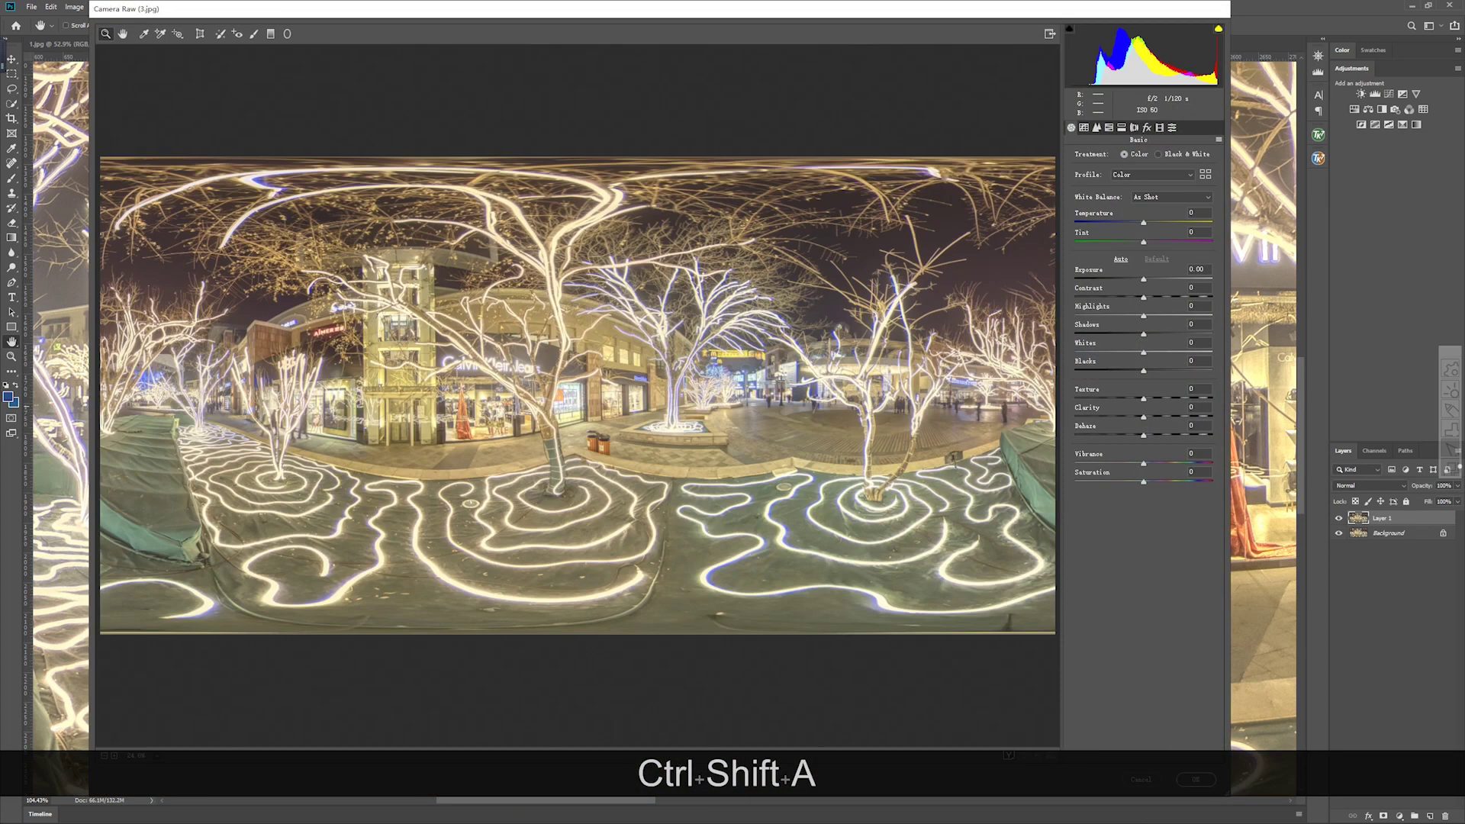
pyautogui.click(701, 370)
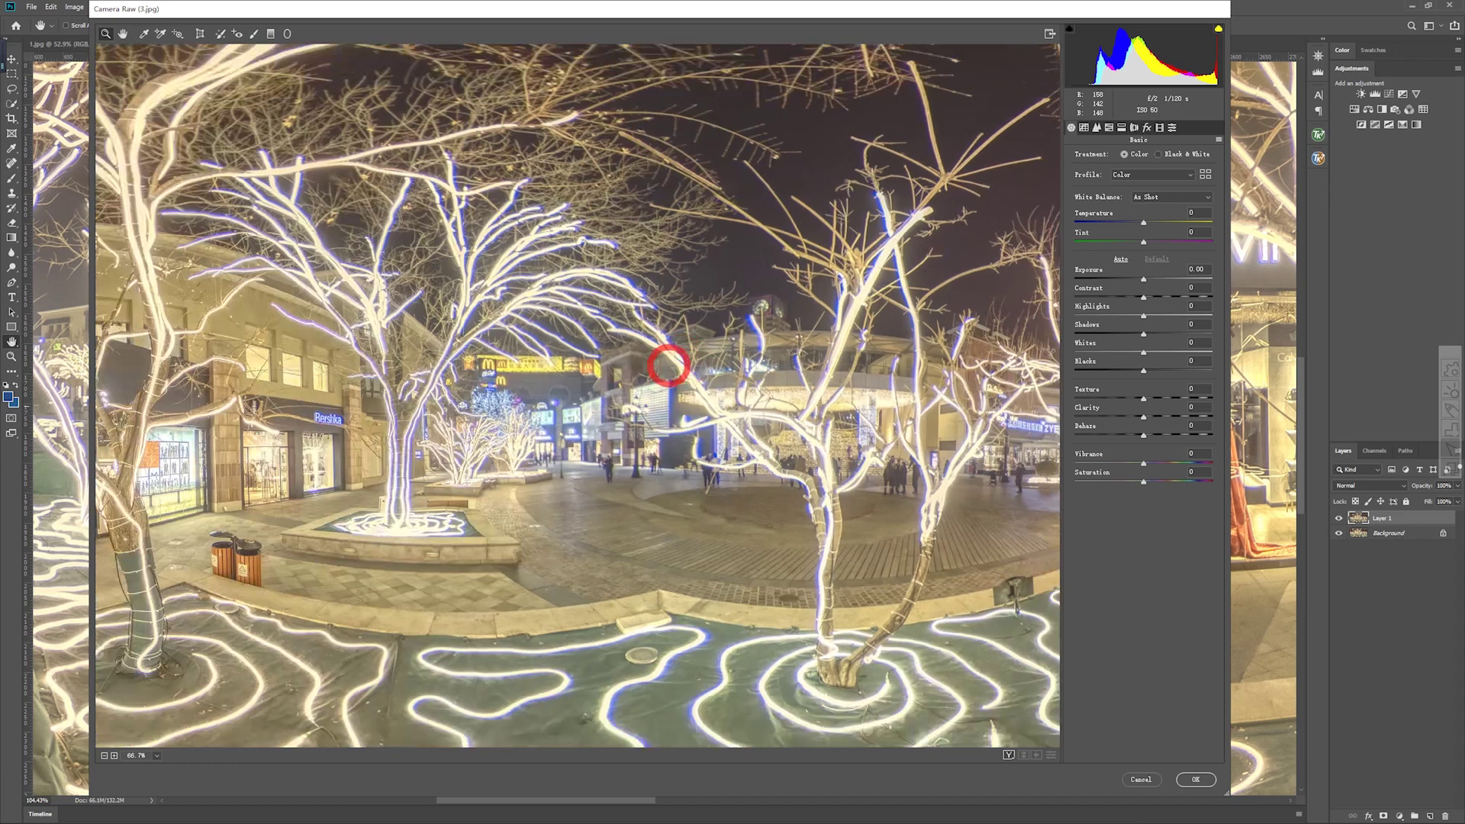
pyautogui.click(1134, 128)
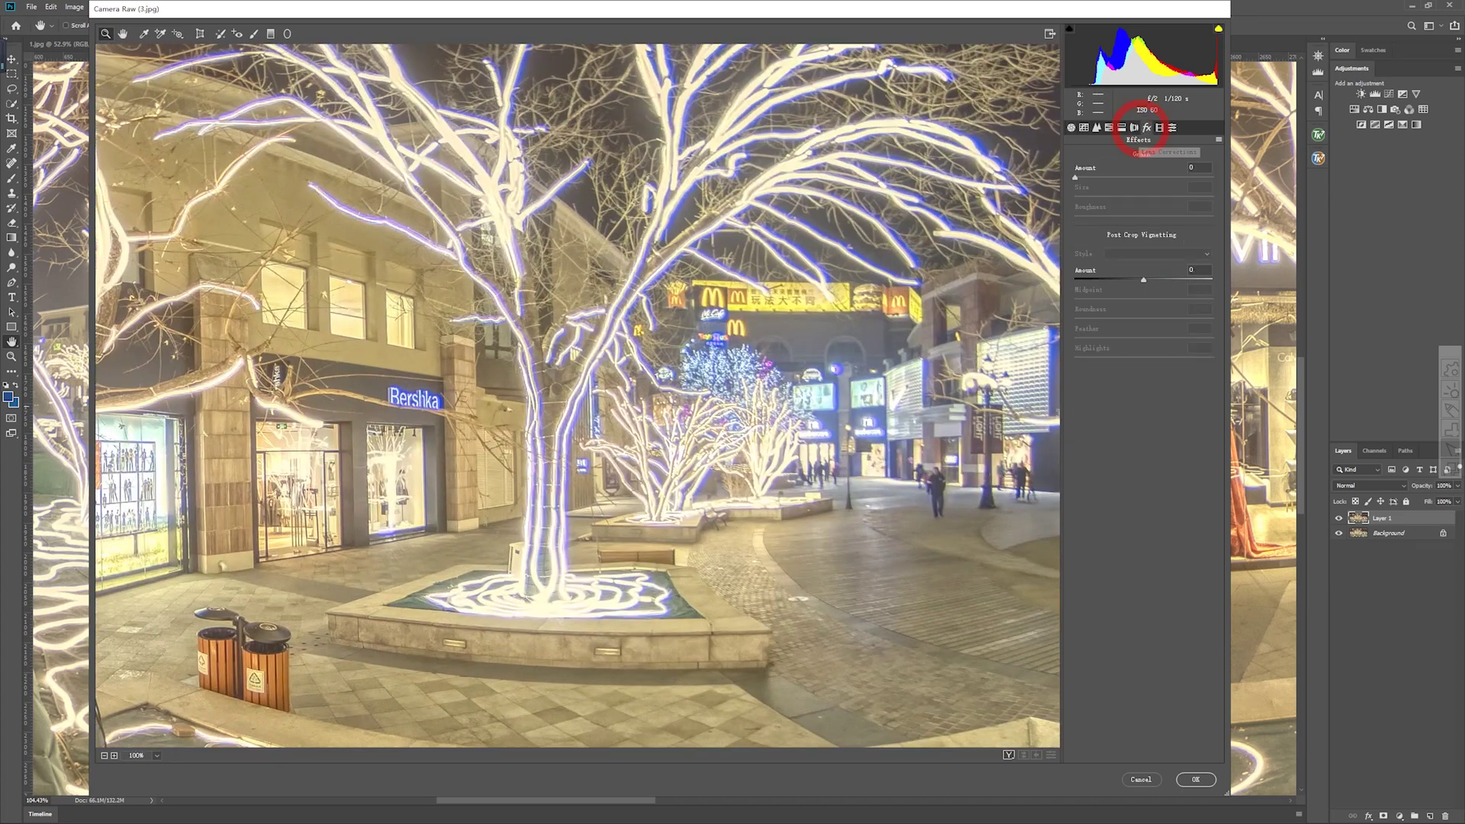
pyautogui.moveTo(1076, 228)
pyautogui.mouseDown()
pyautogui.moveTo(1119, 228)
pyautogui.moveTo(1093, 249)
pyautogui.mouseUp()
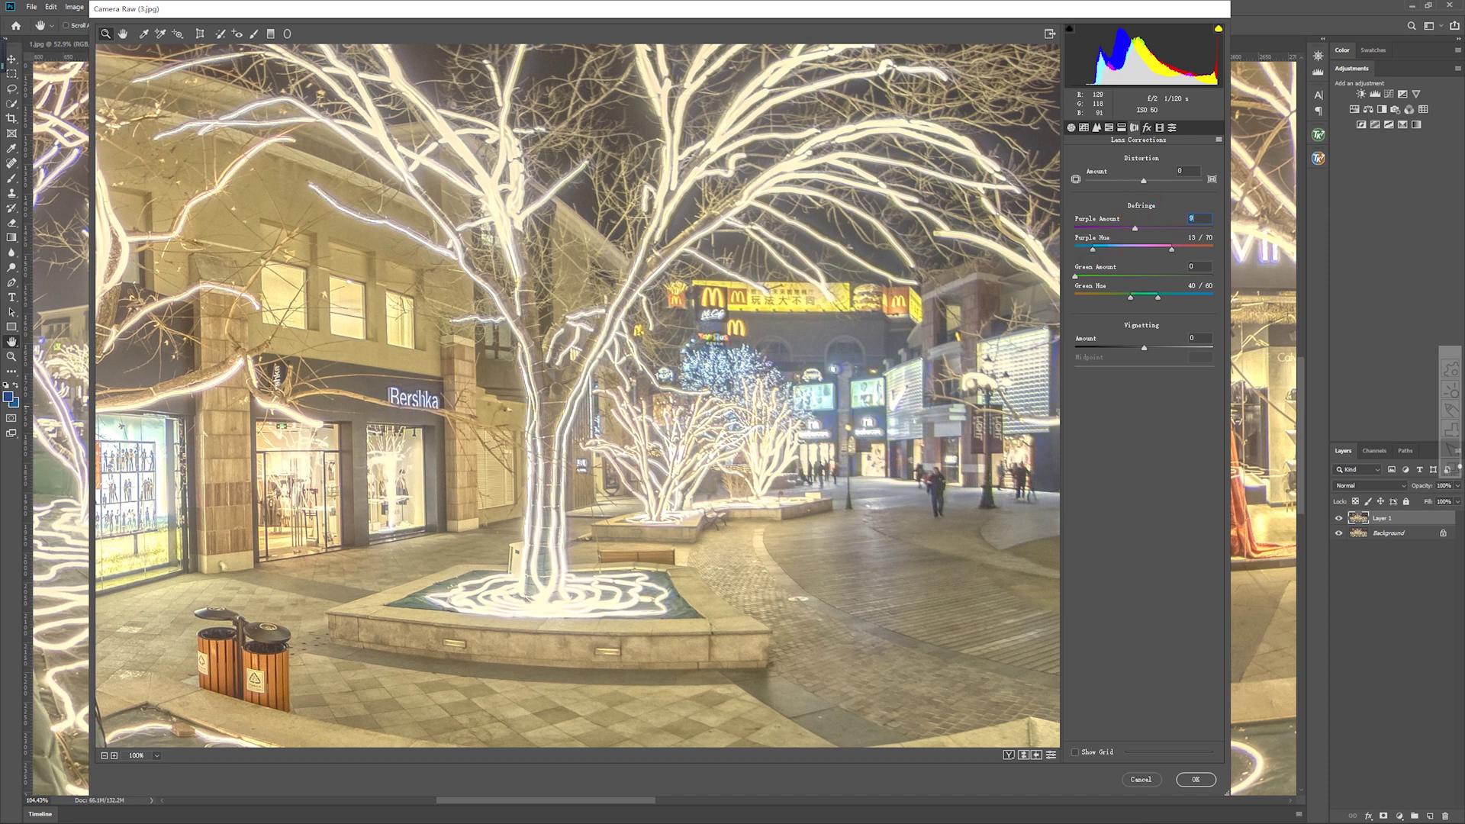
pyautogui.click(1195, 779)
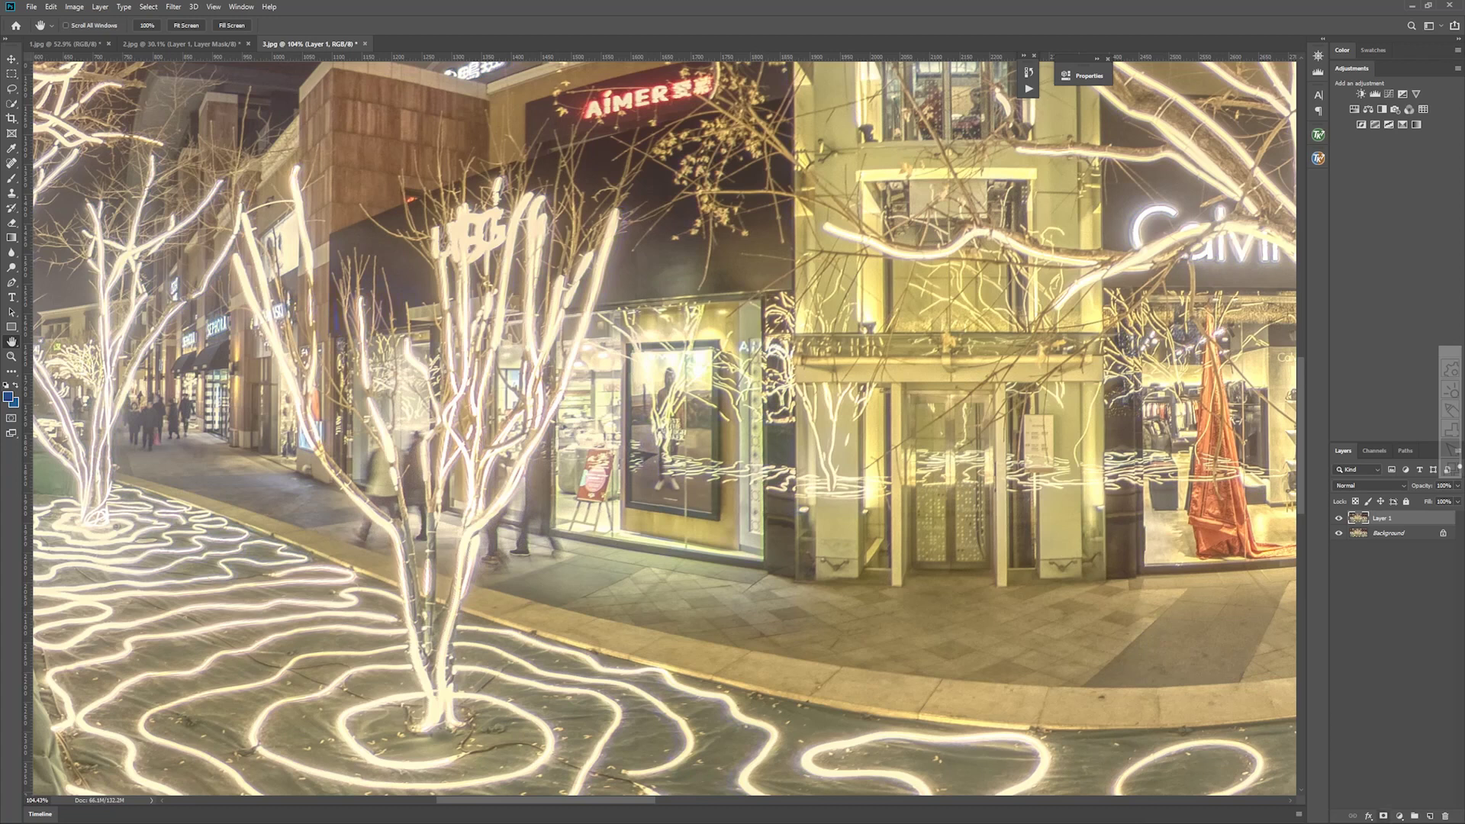
pyautogui.keyDown('alt'); pyautogui.click(1383, 815); pyautogui.keyUp('alt')
pyautogui.scroll(-5, 416, 385)
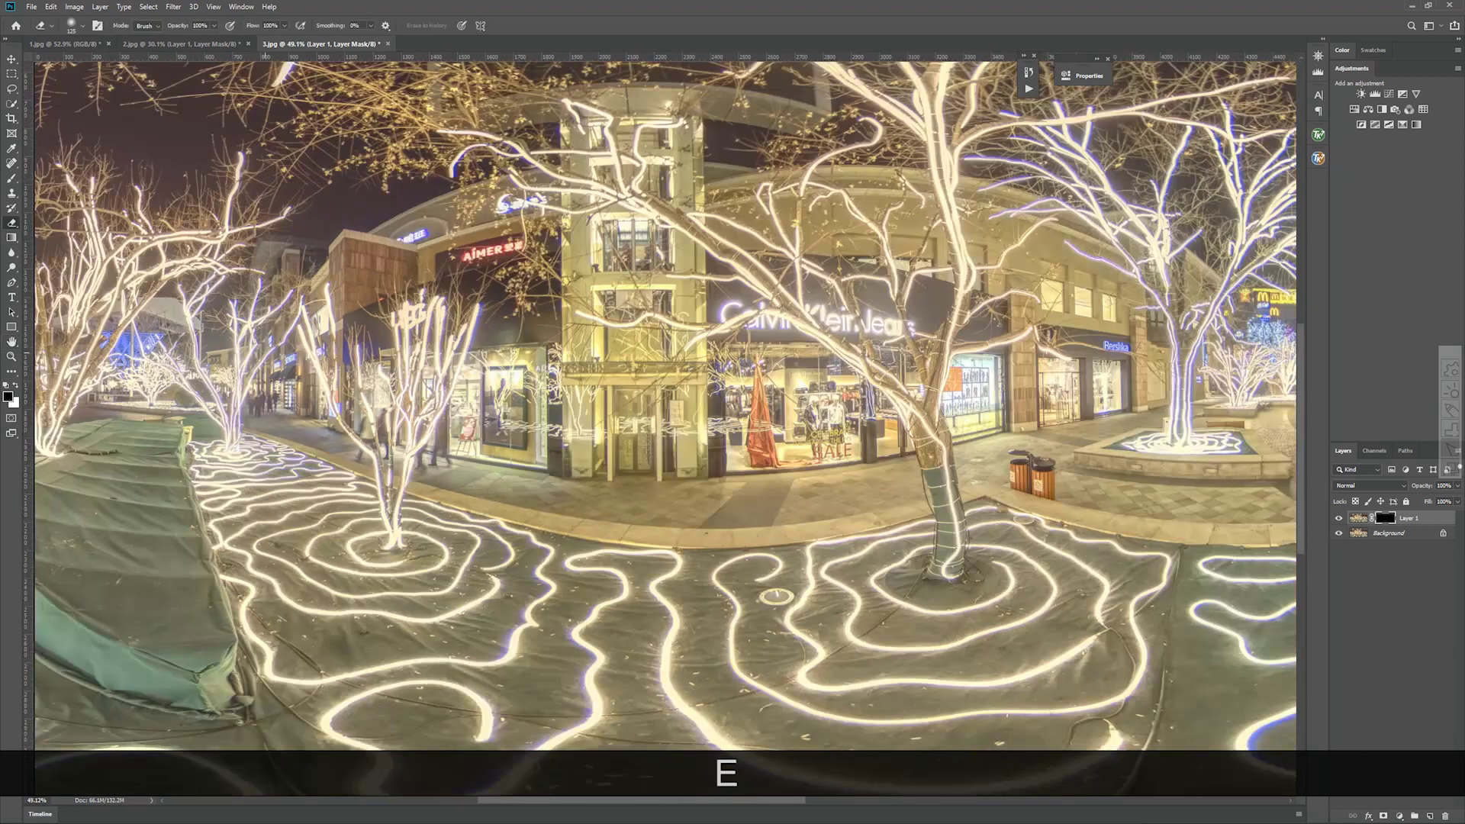
pyautogui.press('h')
pyautogui.press('e')
pyautogui.click(669, 426)
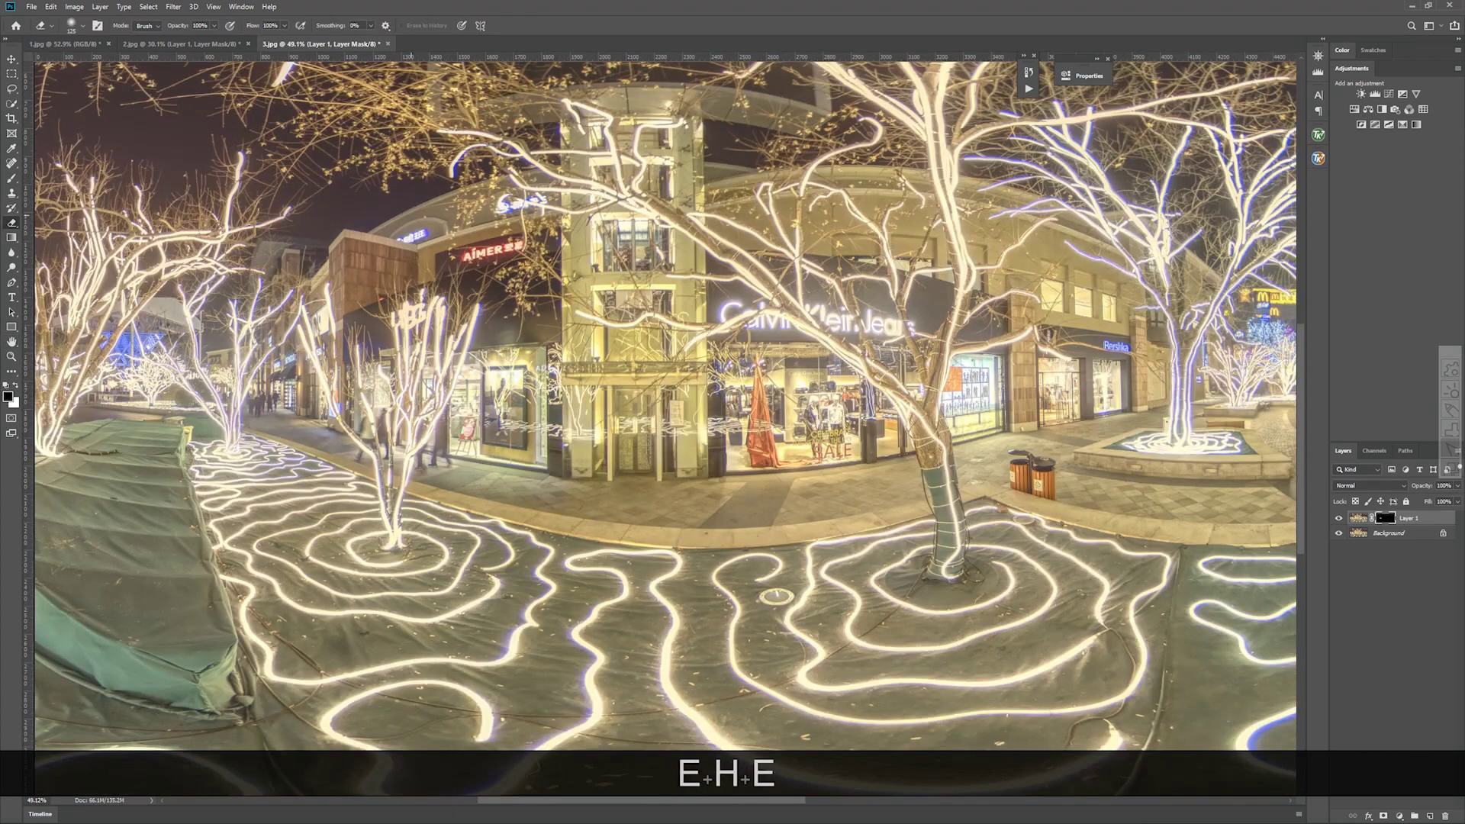
pyautogui.hotkey('ctrl', 'z')
pyautogui.press('z')
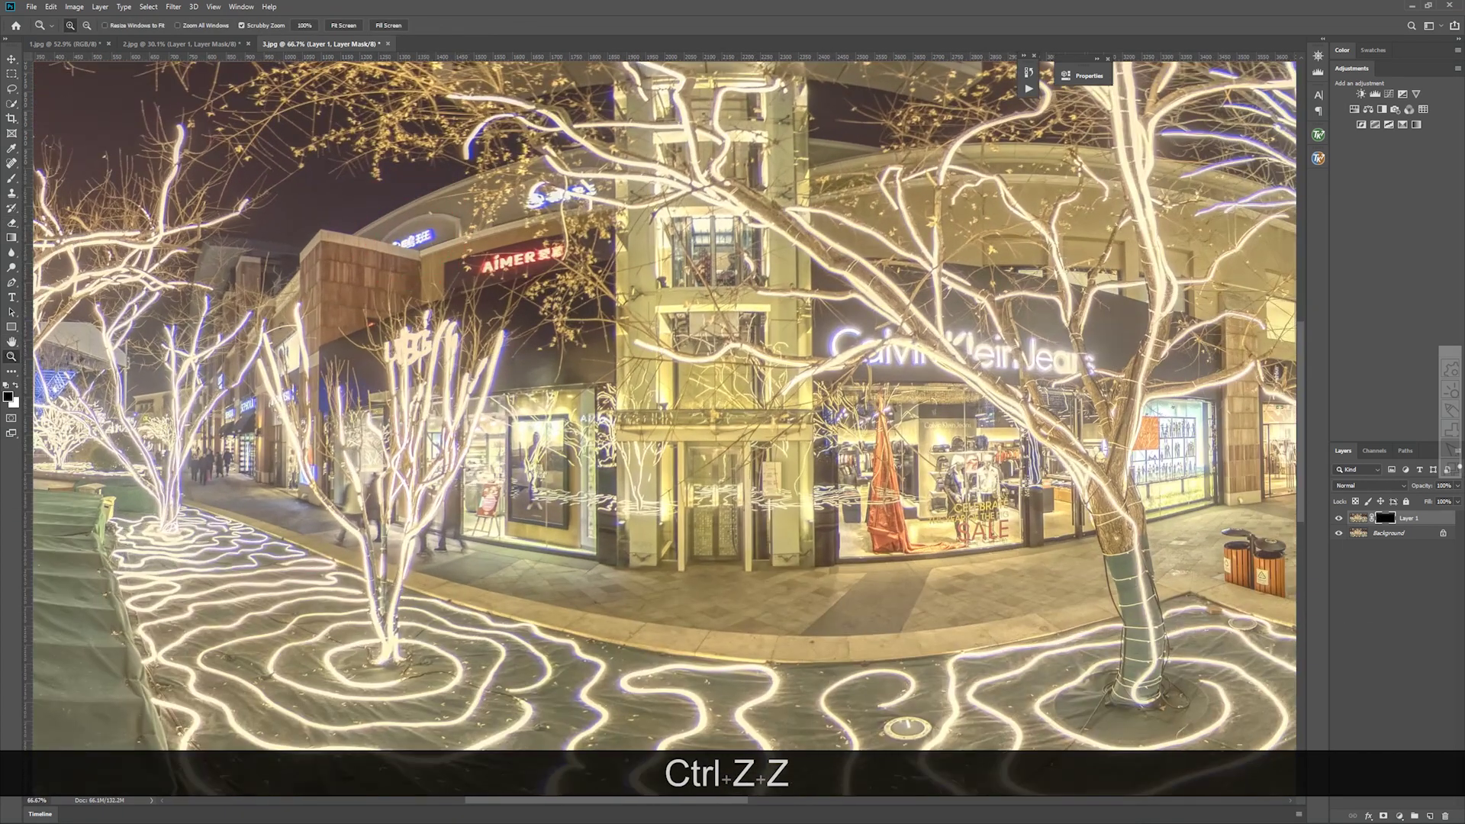
pyautogui.rightClick(1385, 518)
pyautogui.click(1377, 537)
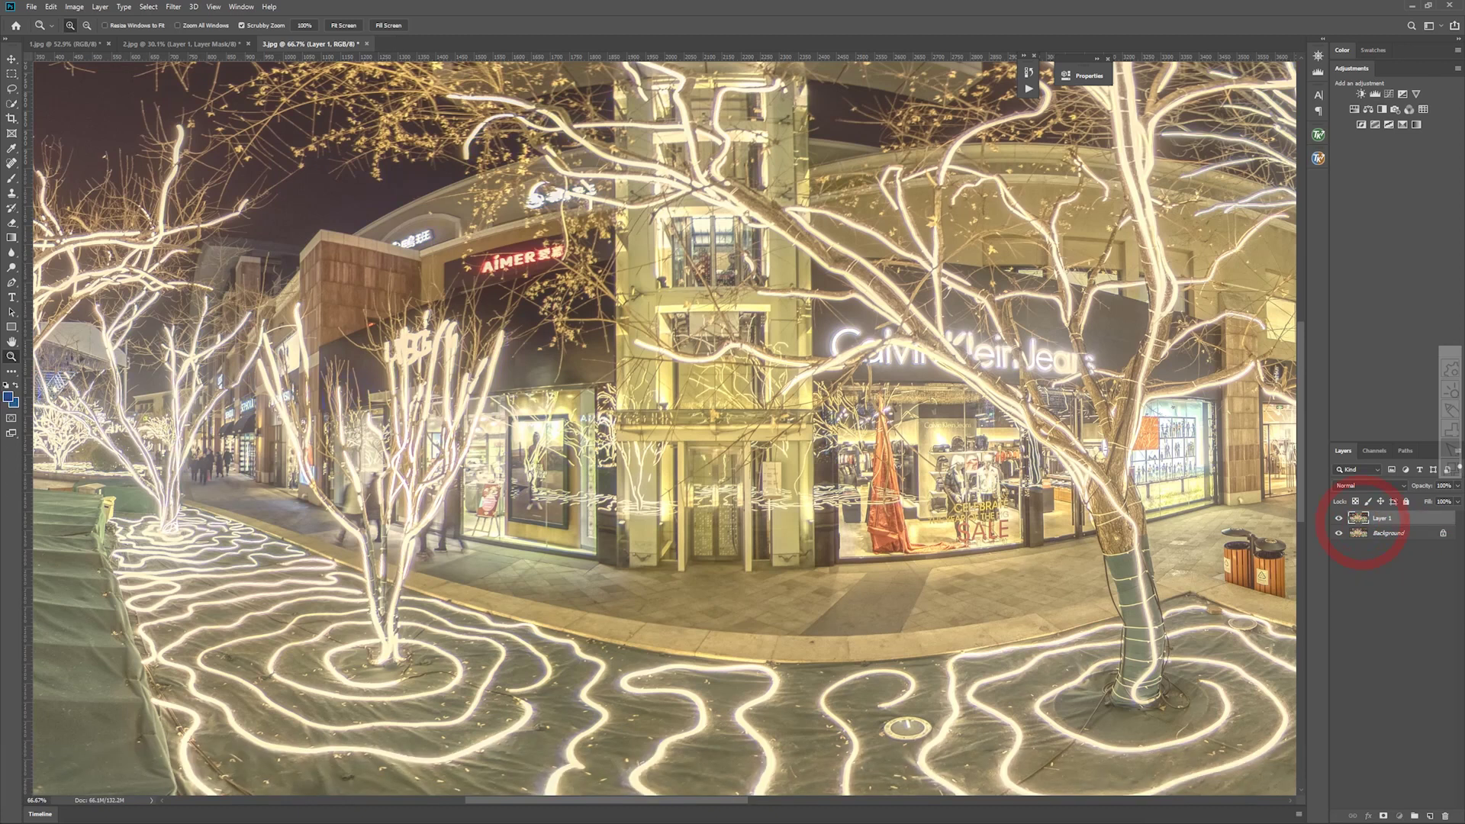
# Step: Duplicate the Background layer, place the copy above Layer 1, and add a black layer mask to it
pyautogui.click(1366, 533)
pyautogui.hotkey('ctrl', 'j')
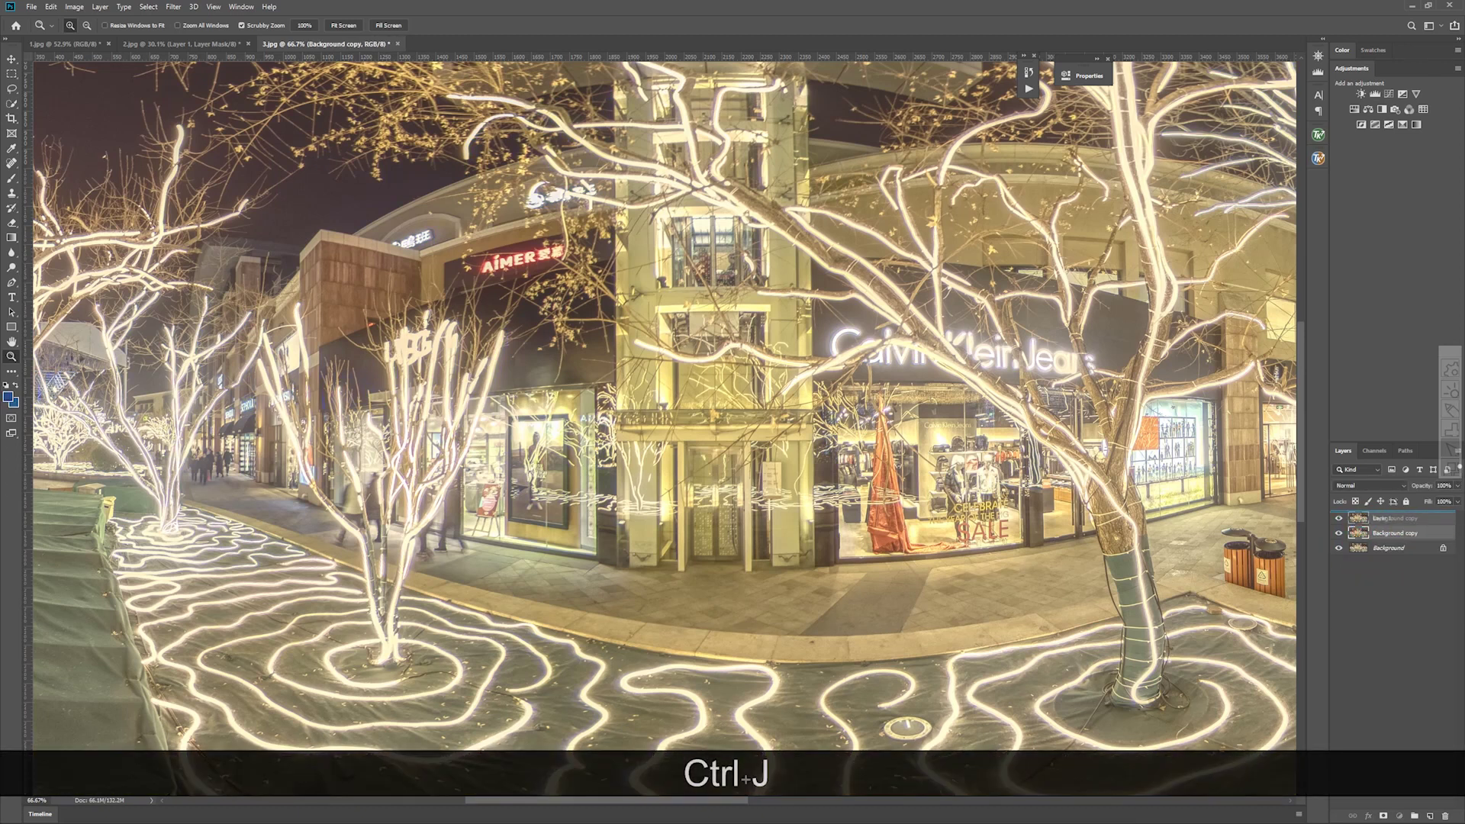
pyautogui.keyDown('alt'); pyautogui.click(1383, 815); pyautogui.keyUp('alt')
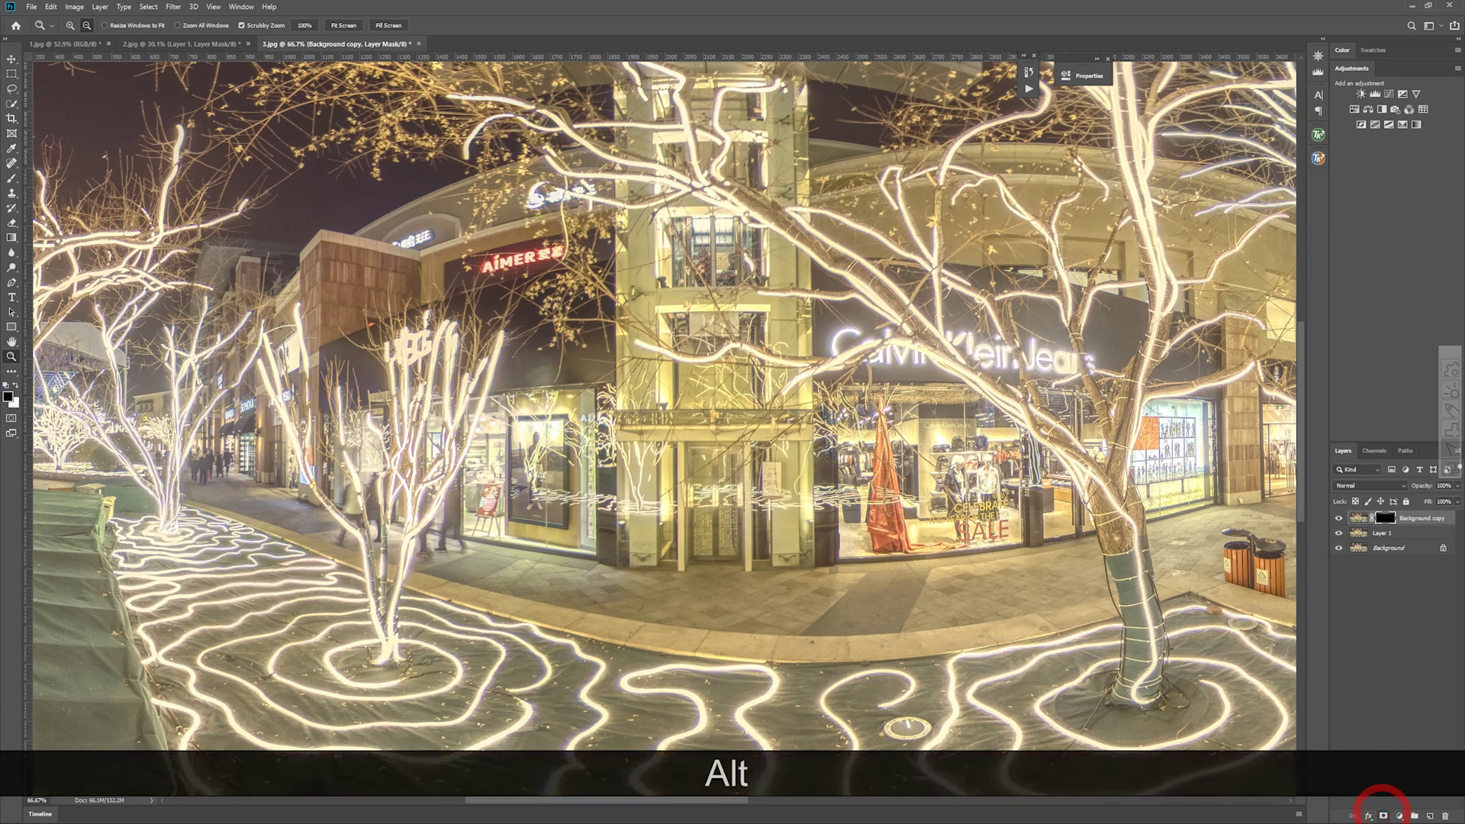
# Step: Restore the original blue of the illuminated stage lattice behind the trees with the Eraser on the Background copy mask
pyautogui.scroll(7, 610, 439)
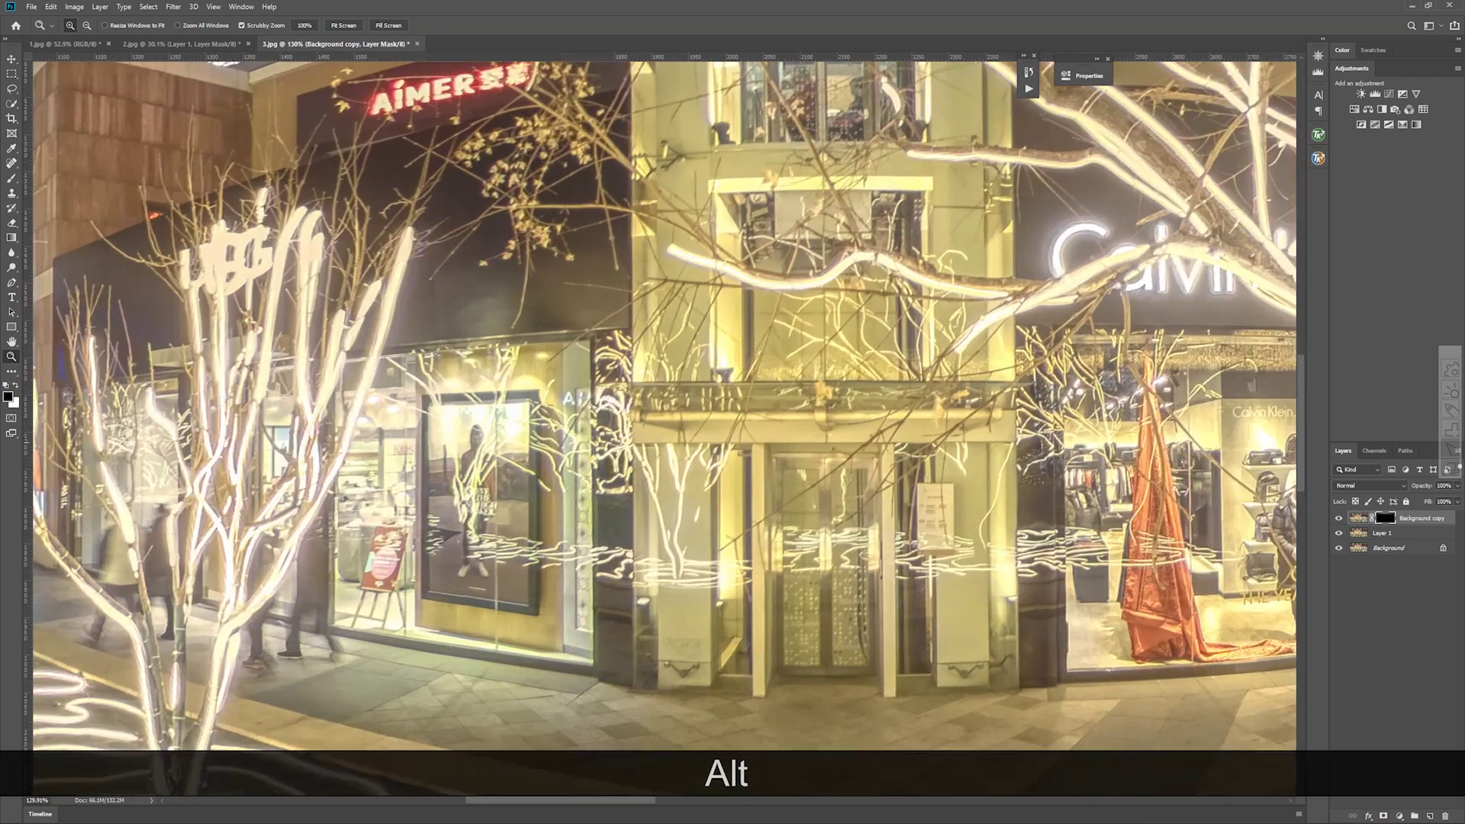
pyautogui.scroll(-2, 629, 429)
pyautogui.press('h')
pyautogui.moveTo(365, 369); pyautogui.dragTo(872, 473)
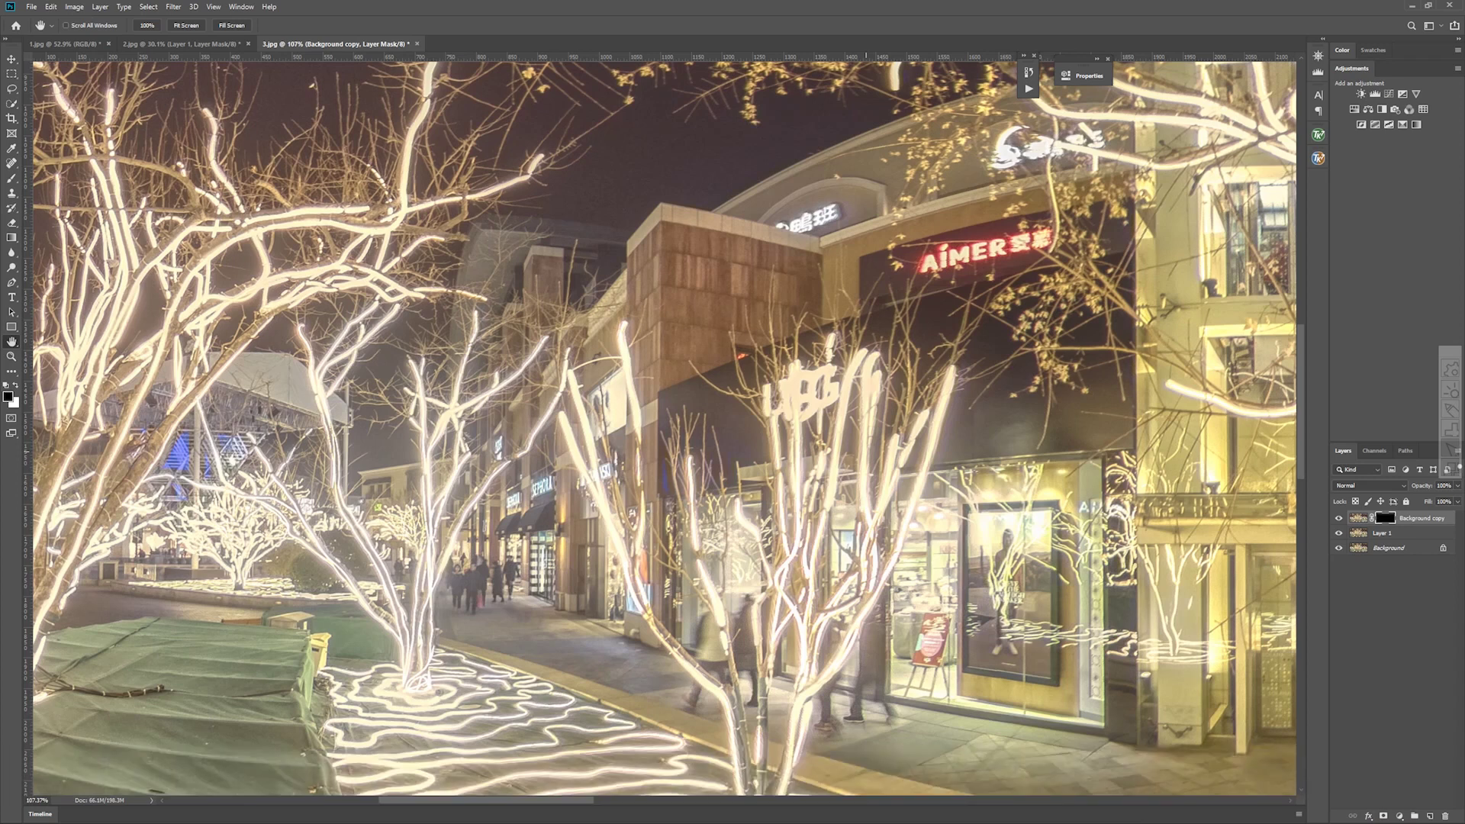
pyautogui.moveTo(601, 446); pyautogui.dragTo(711, 435)
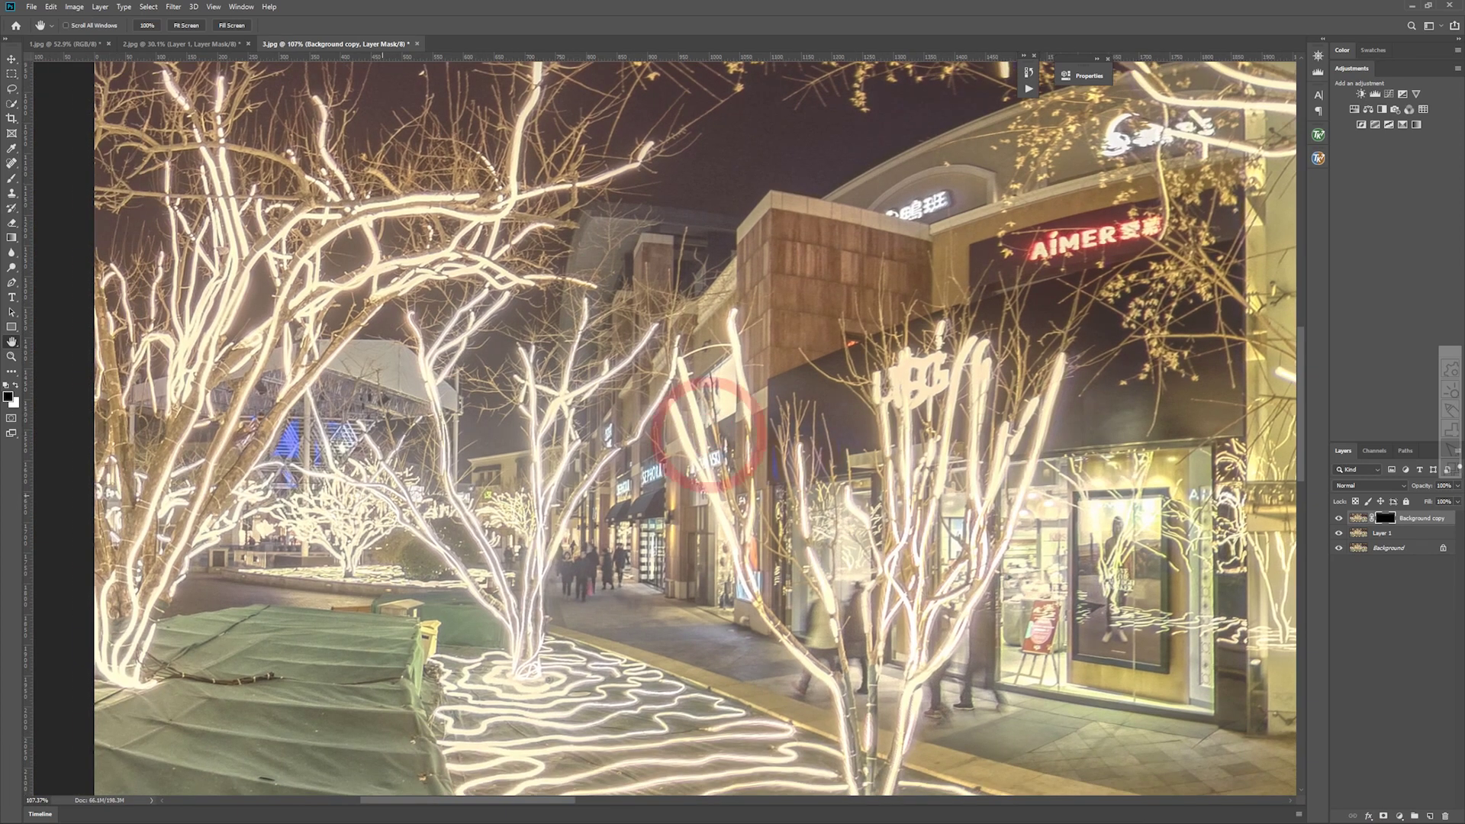
pyautogui.moveTo(381, 496); pyautogui.dragTo(738, 458)
pyautogui.scroll(5, 634, 420)
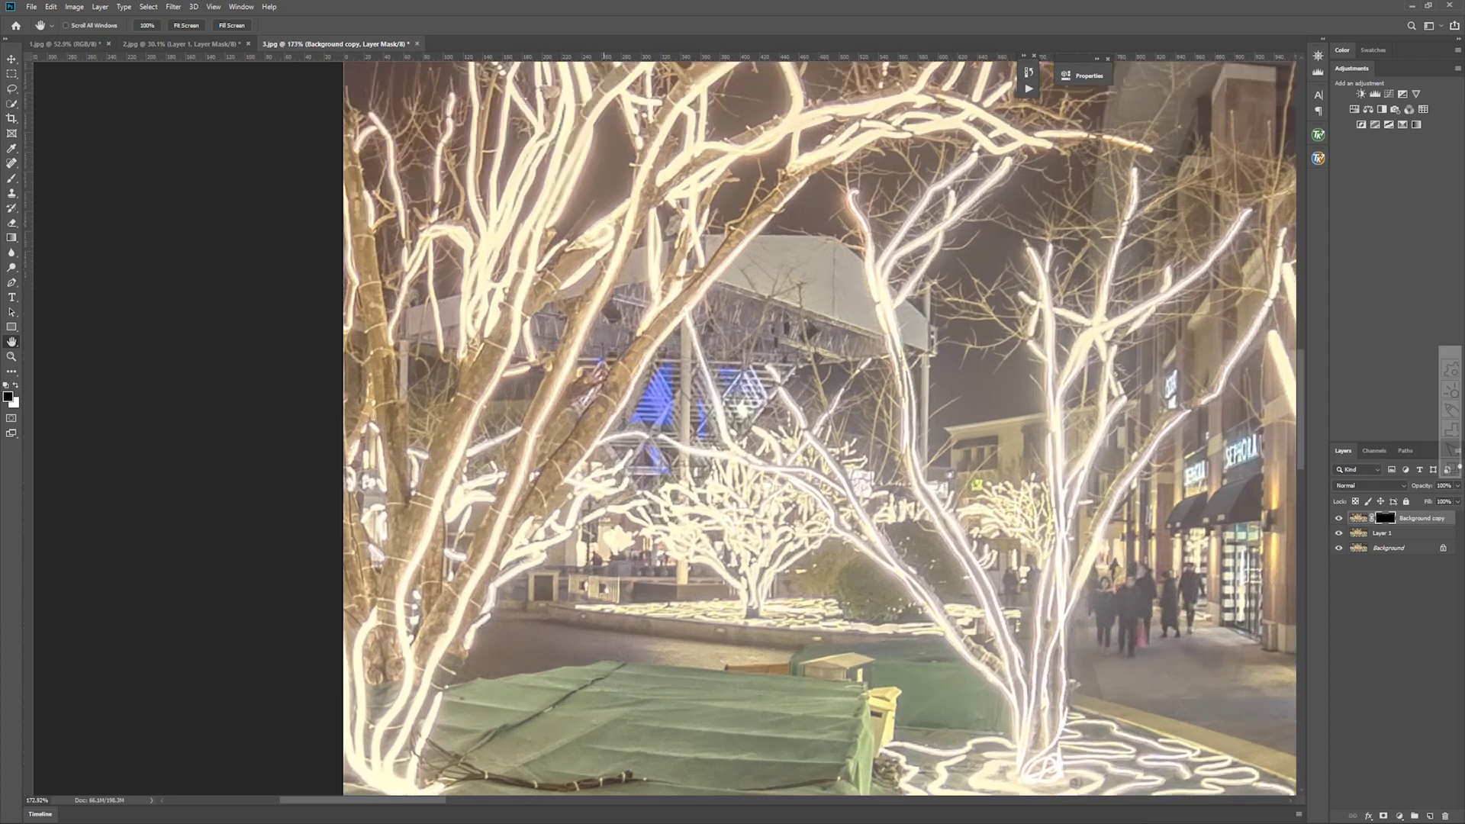
pyautogui.press('e')
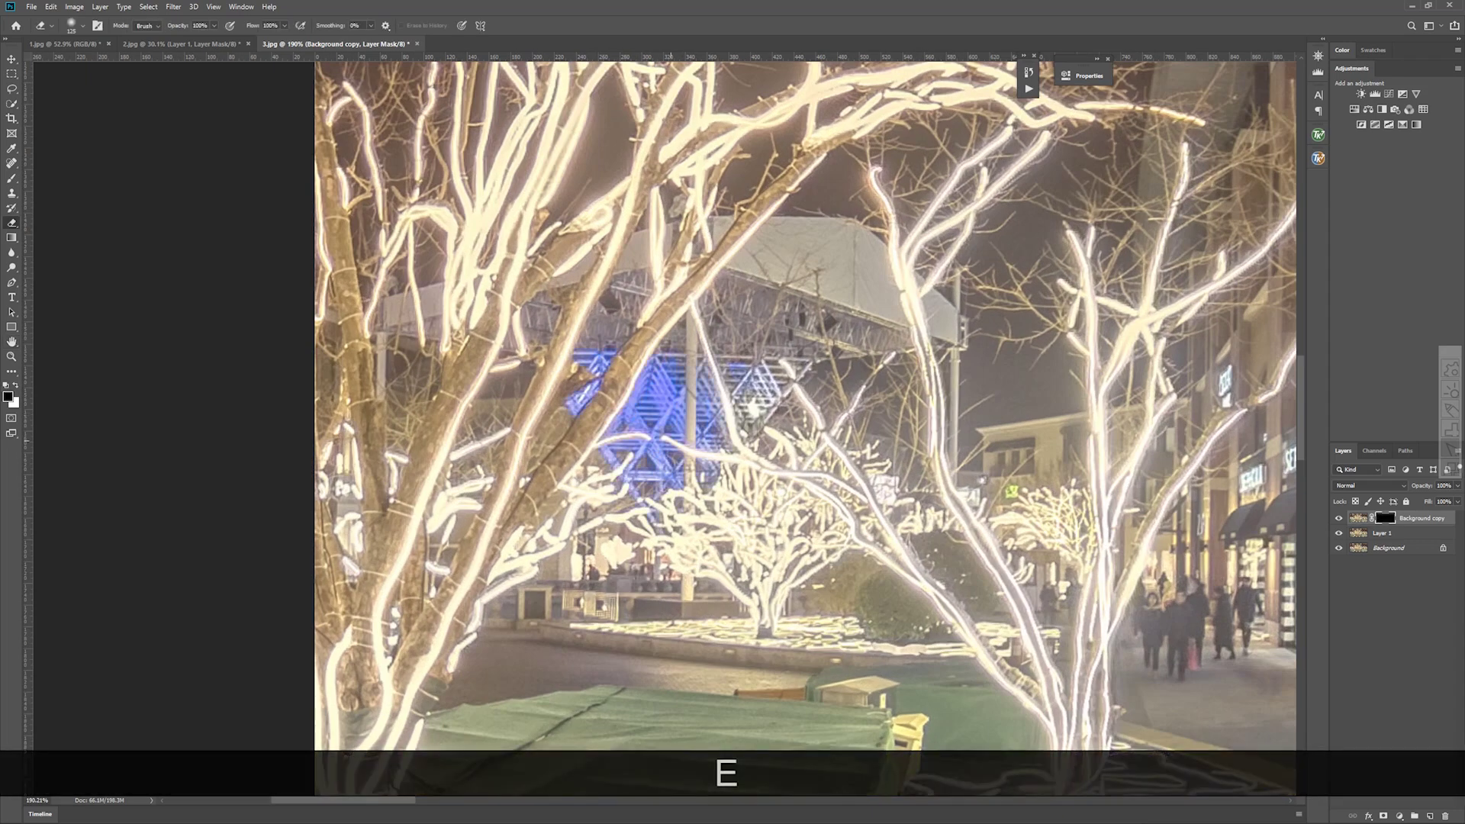
pyautogui.click(715, 386)
pyautogui.scroll(-3, 719, 387)
# Step: Restore the original blue on the wall panel beside the UGG shop by erasing on the layer mask
pyautogui.press('h')
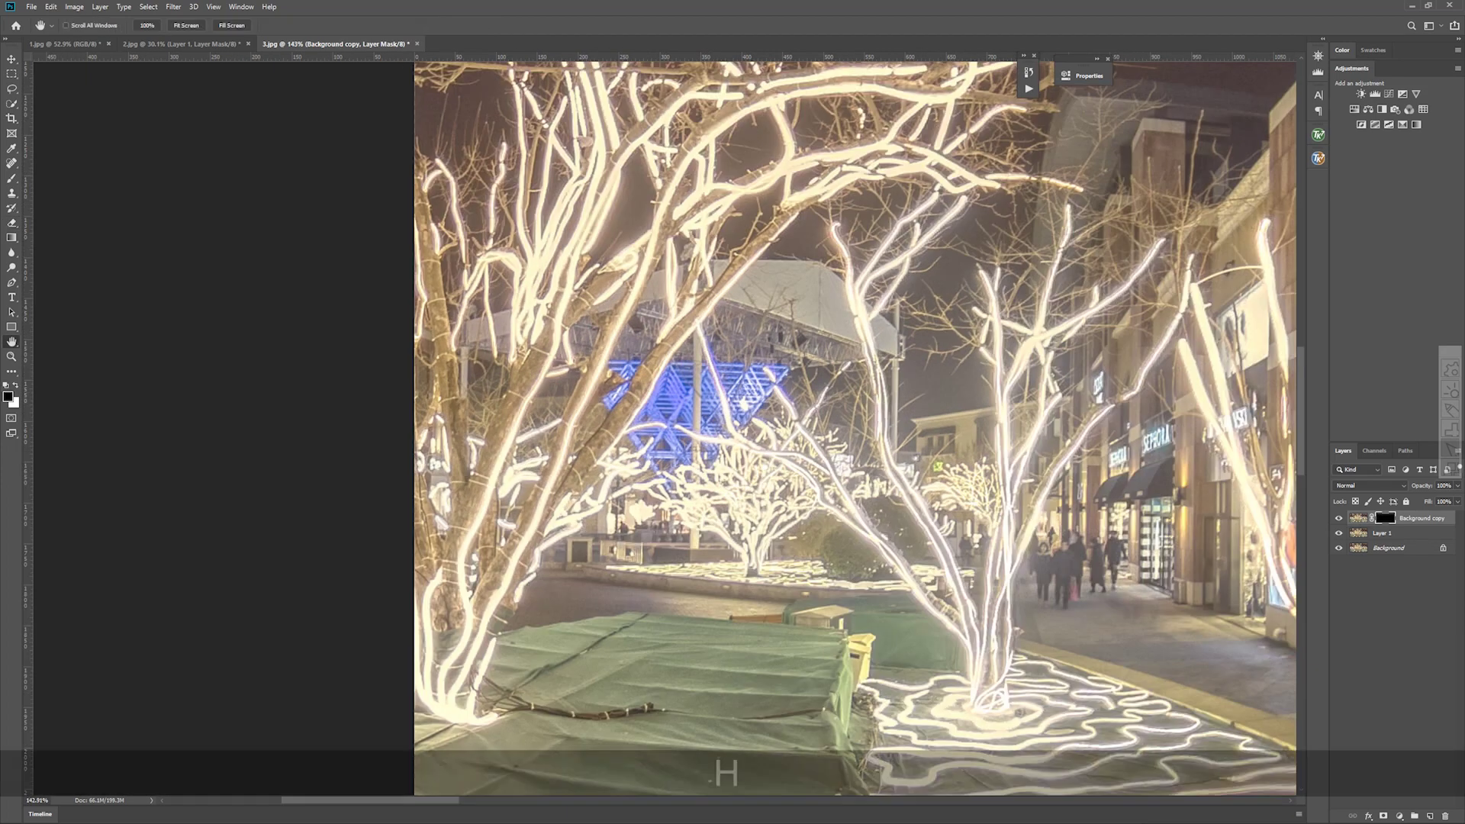
pyautogui.moveTo(1247, 601); pyautogui.dragTo(963, 479)
pyautogui.moveTo(876, 371); pyautogui.dragTo(754, 425)
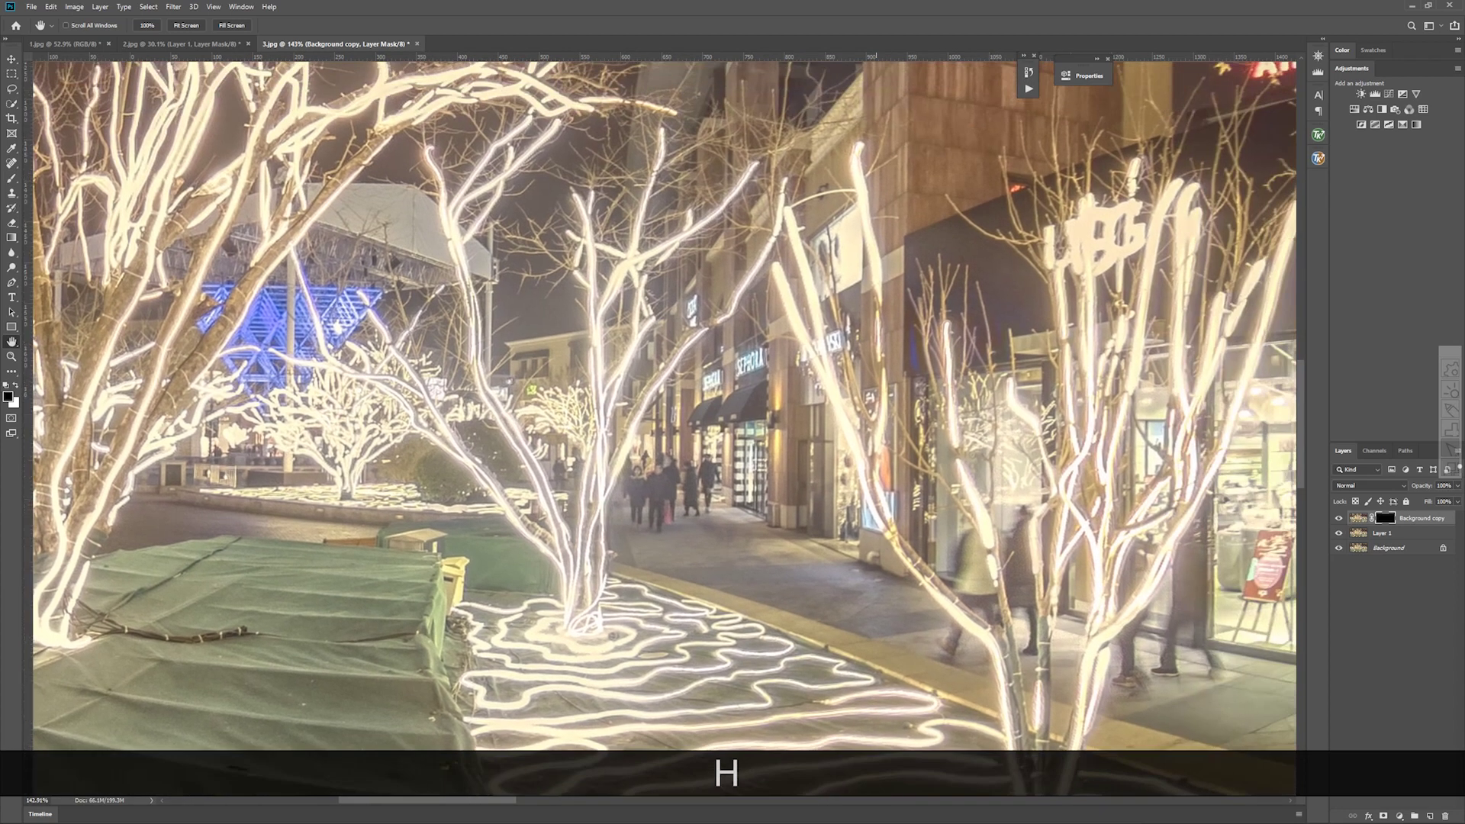
pyautogui.moveTo(969, 373); pyautogui.dragTo(664, 415)
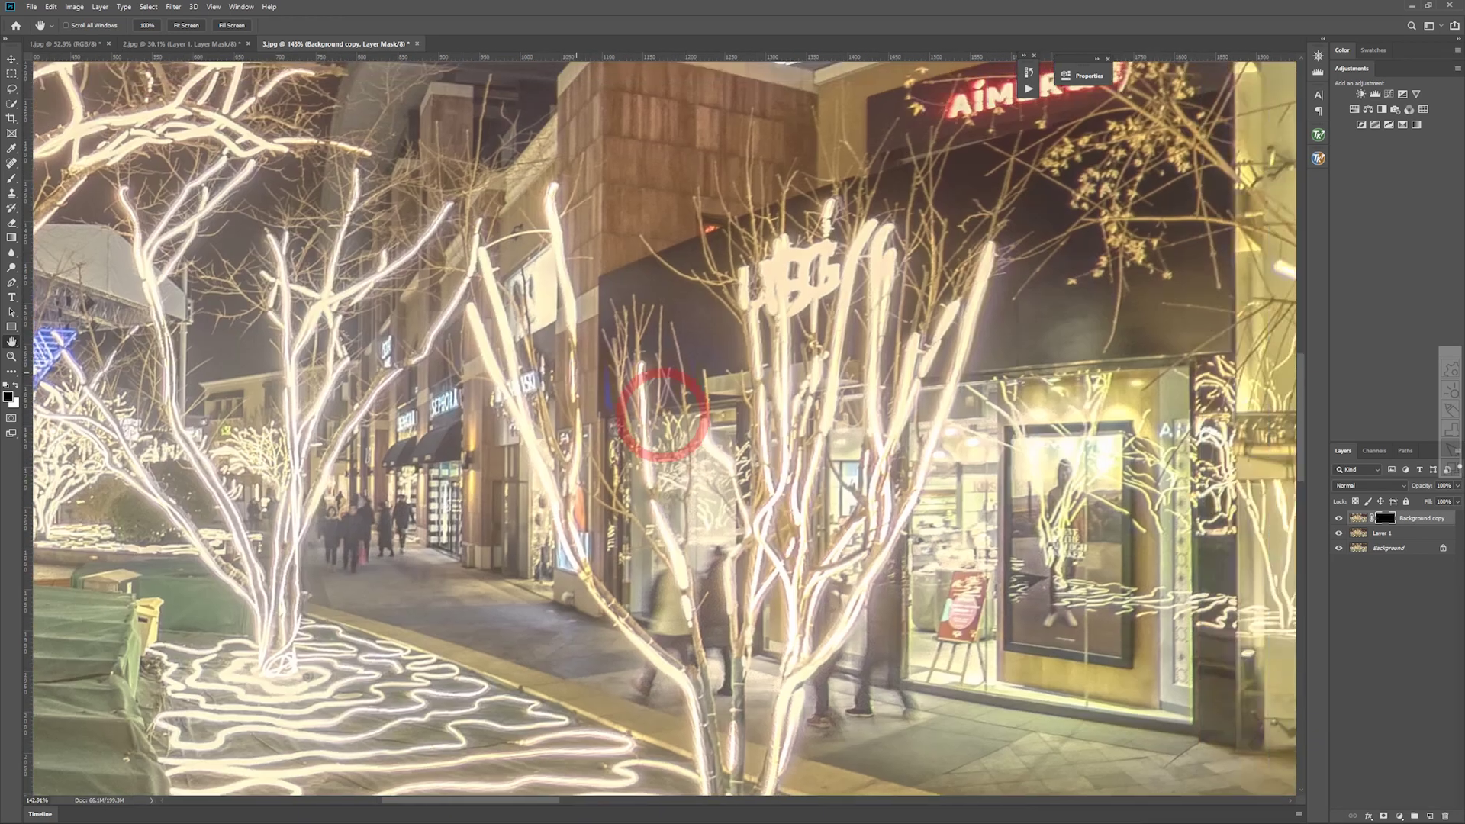
pyautogui.press('e')
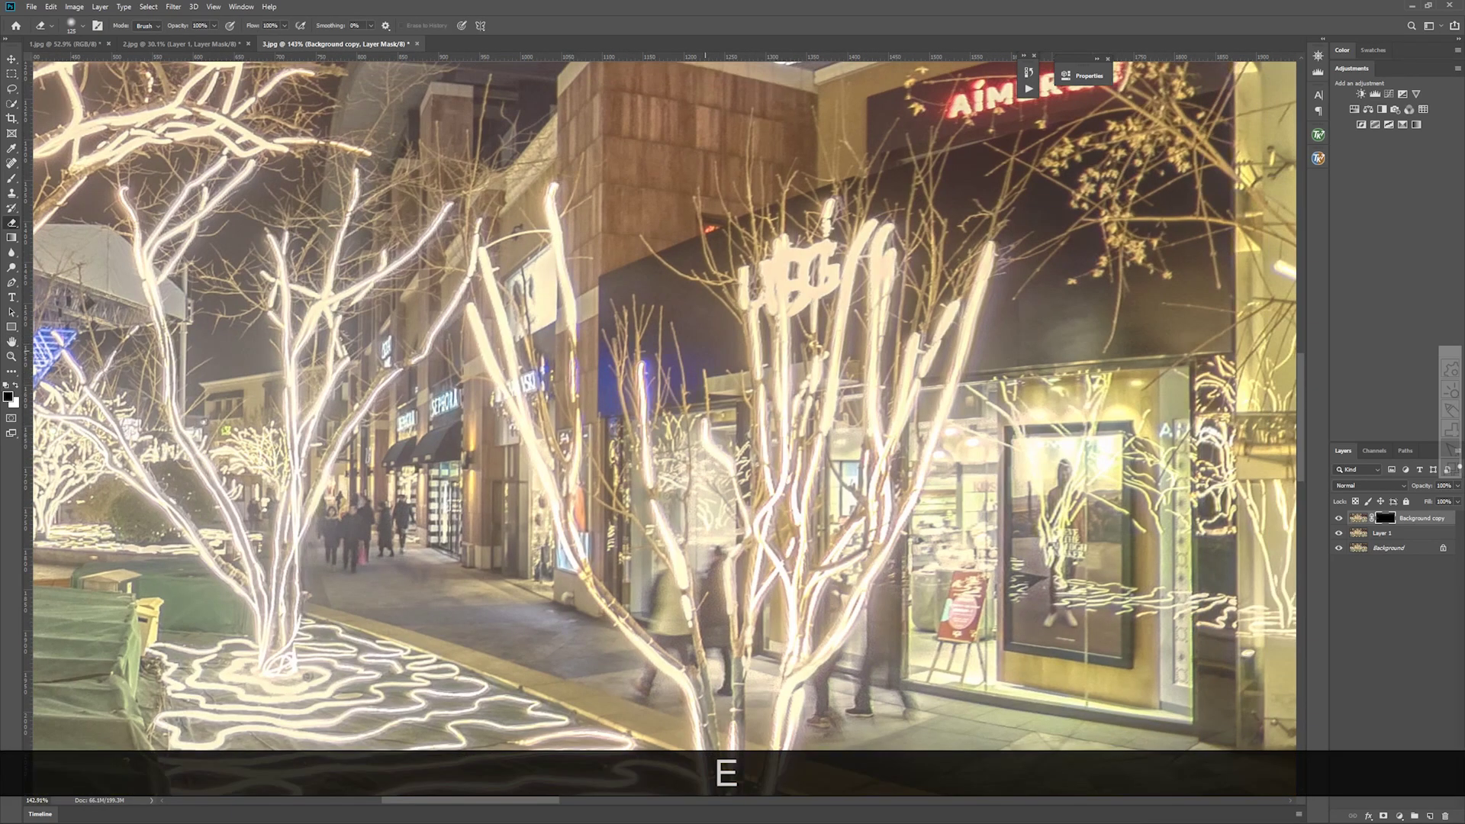
# Step: Bring back the original blue of the Bershka shop sign with the Eraser on the layer mask
pyautogui.press('h')
pyautogui.moveTo(1181, 403); pyautogui.dragTo(776, 380)
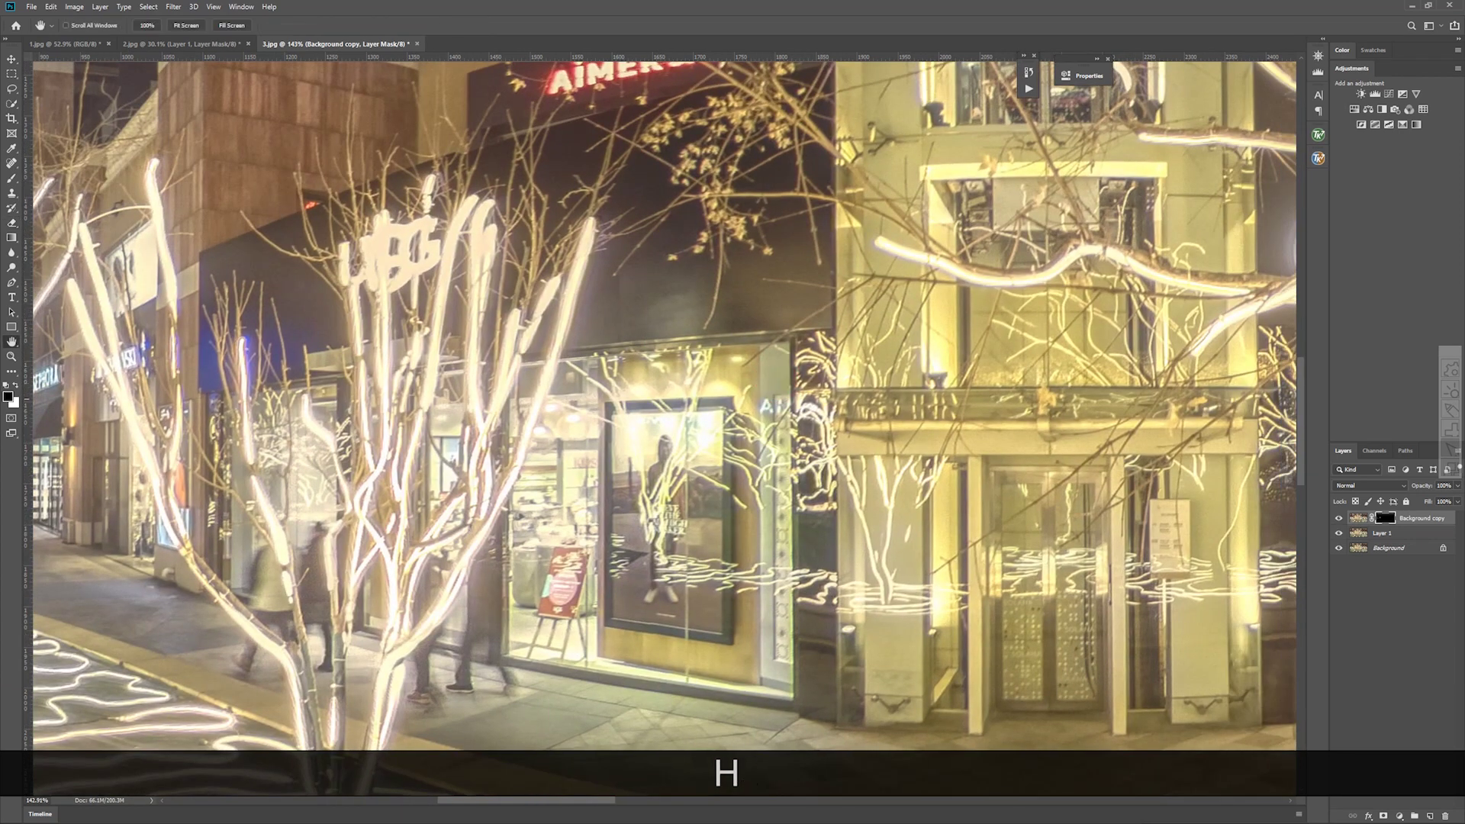
pyautogui.moveTo(965, 389); pyautogui.dragTo(515, 361)
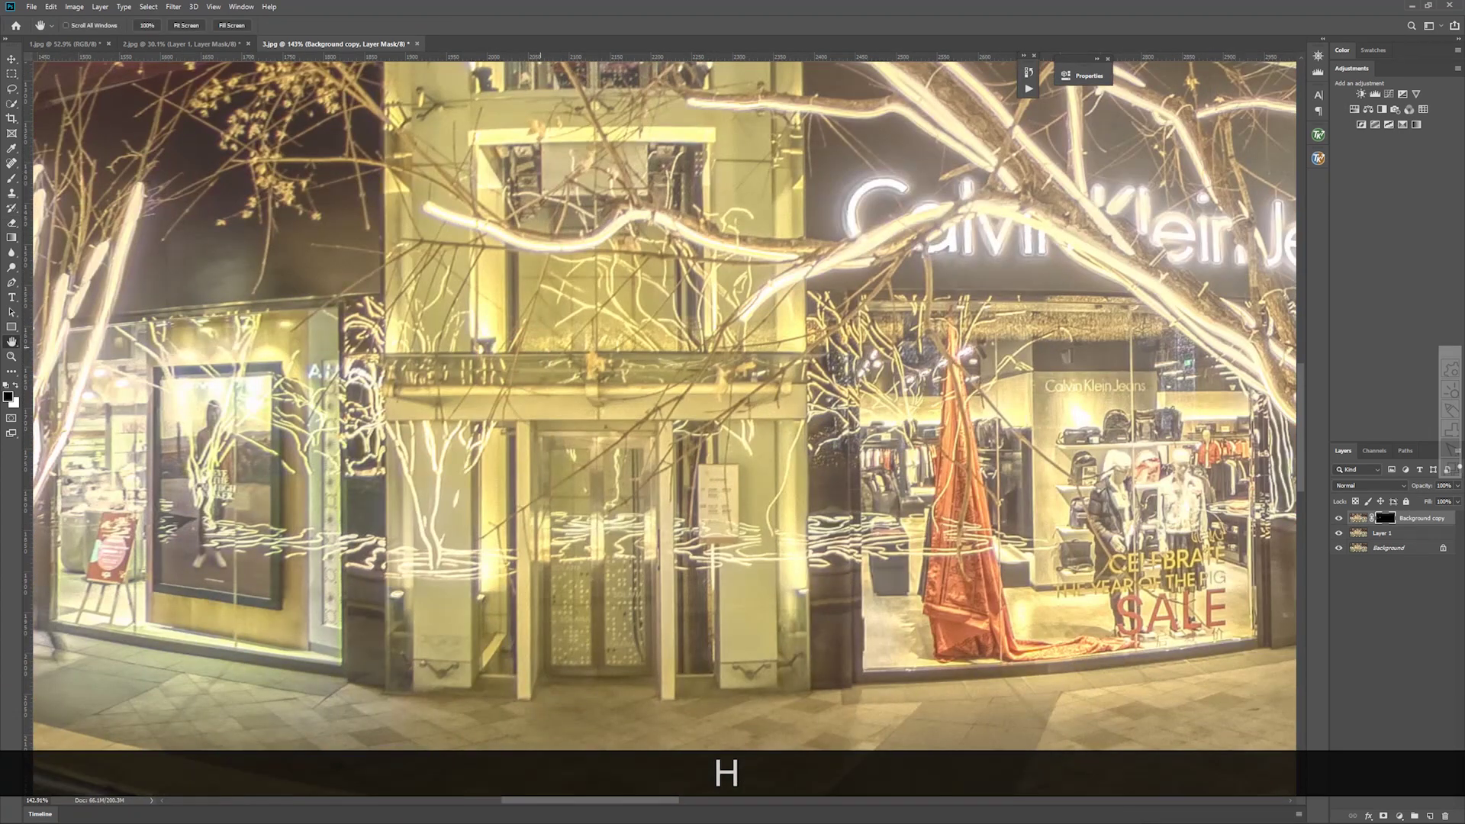
pyautogui.moveTo(881, 332); pyautogui.dragTo(328, 431)
pyautogui.moveTo(832, 400)
pyautogui.mouseDown()
pyautogui.moveTo(333, 344)
pyautogui.moveTo(107, 389)
pyautogui.mouseUp()
pyautogui.press('e')
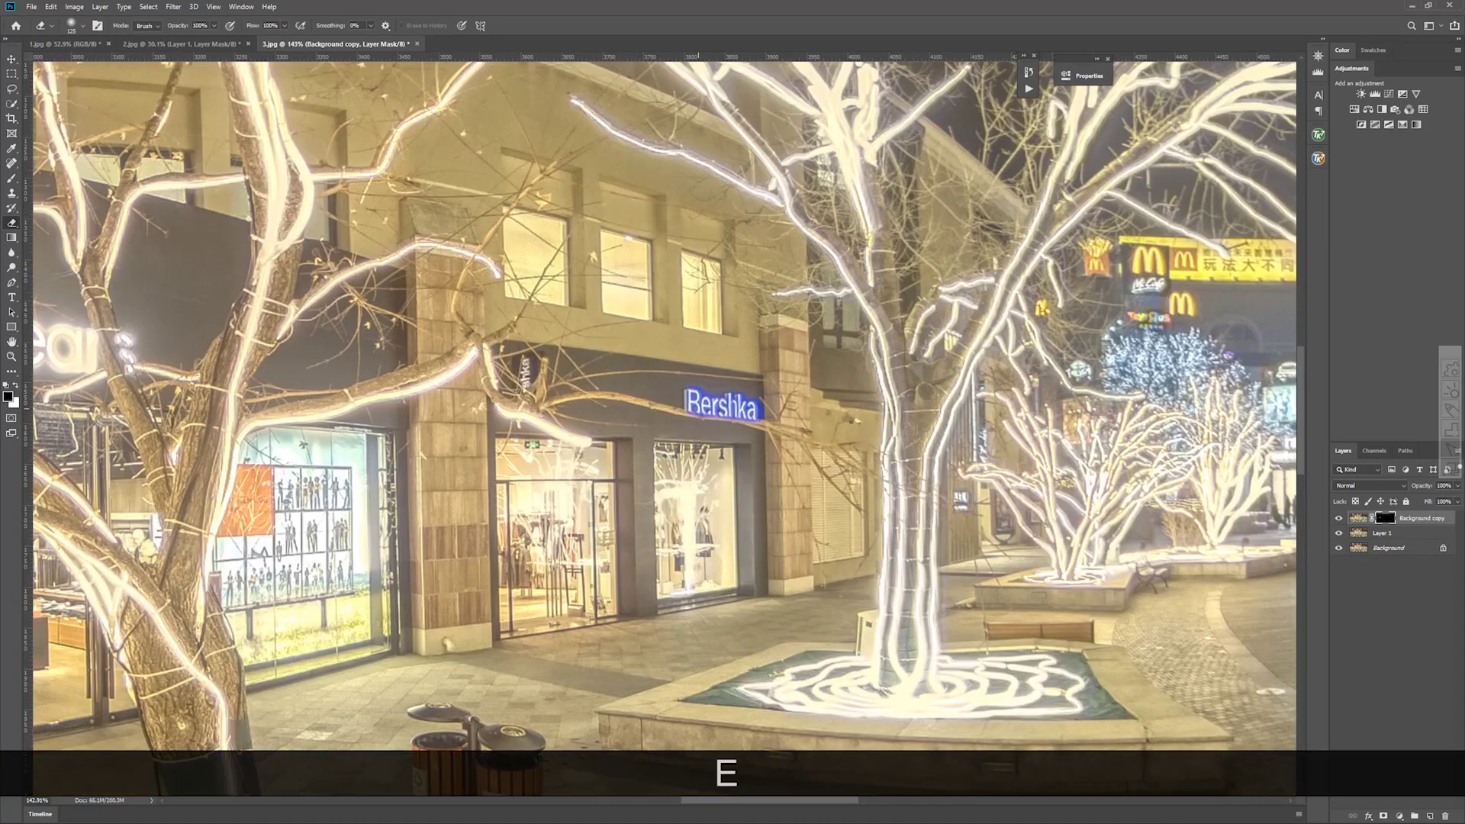
# Step: Restore the original colour of the Calvin Klein Jeans sign lettering by erasing on the layer mask
pyautogui.press('h')
pyautogui.moveTo(698, 408); pyautogui.dragTo(1195, 492)
pyautogui.press('e')
pyautogui.click(379, 390)
pyautogui.press('h')
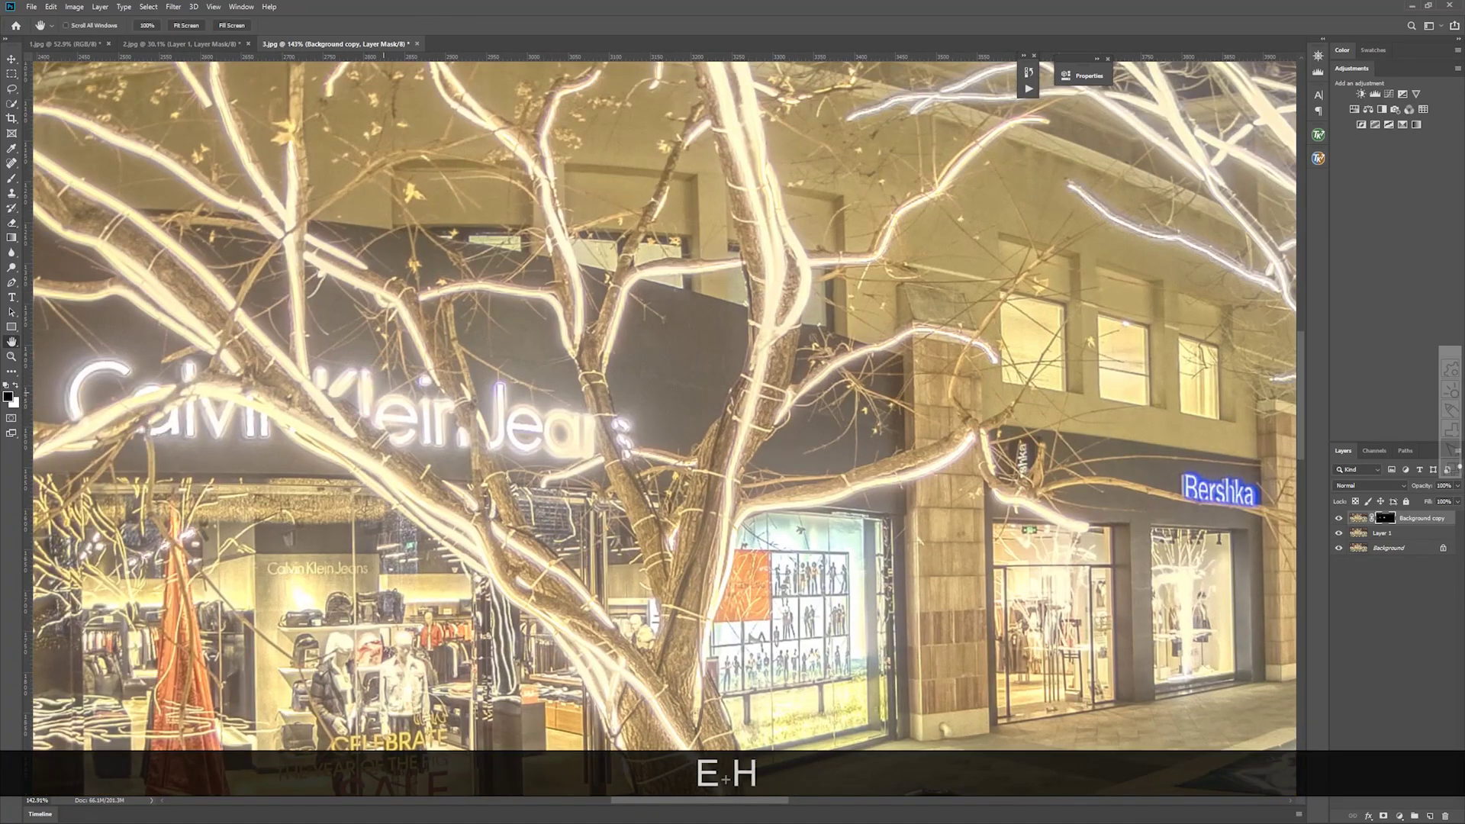
pyautogui.moveTo(384, 393); pyautogui.dragTo(792, 432)
pyautogui.press('e')
pyautogui.click(524, 411)
# Step: Check the illuminated signs and screens around the McDonald's plaza for lost original colours
pyautogui.scroll(-7, 529, 413)
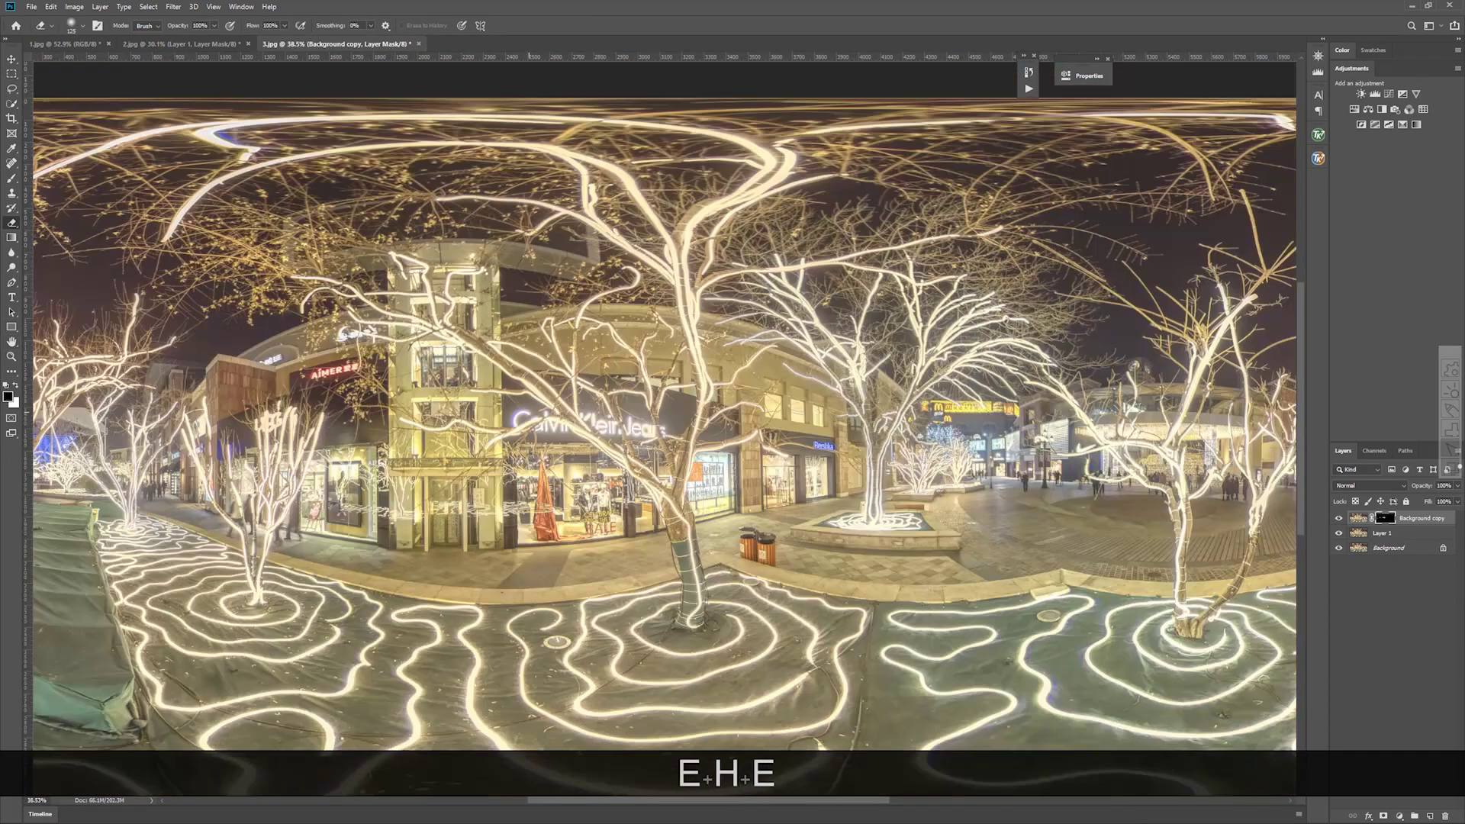
pyautogui.press('h')
pyautogui.scroll(7, 1056, 458)
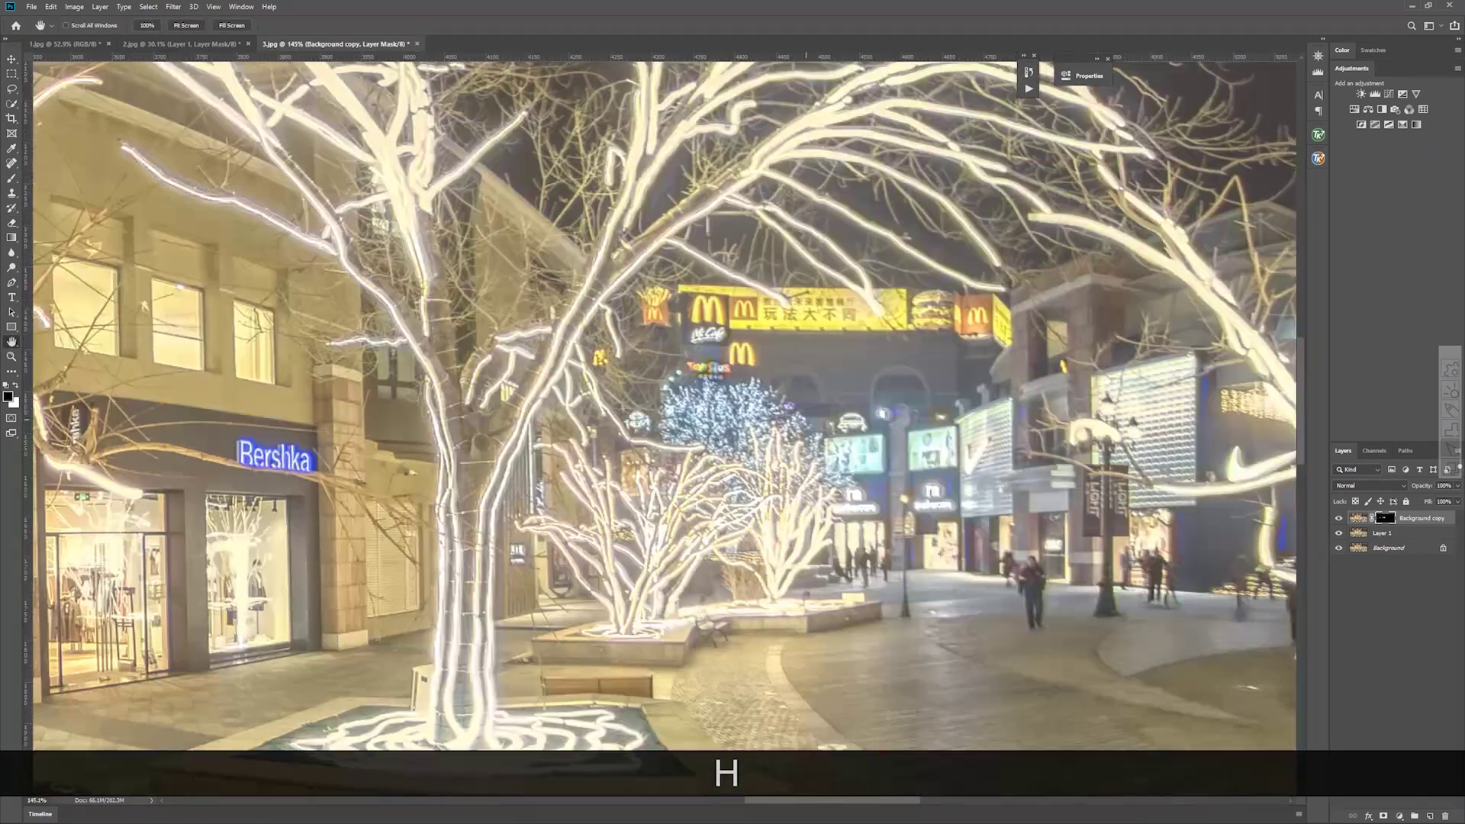